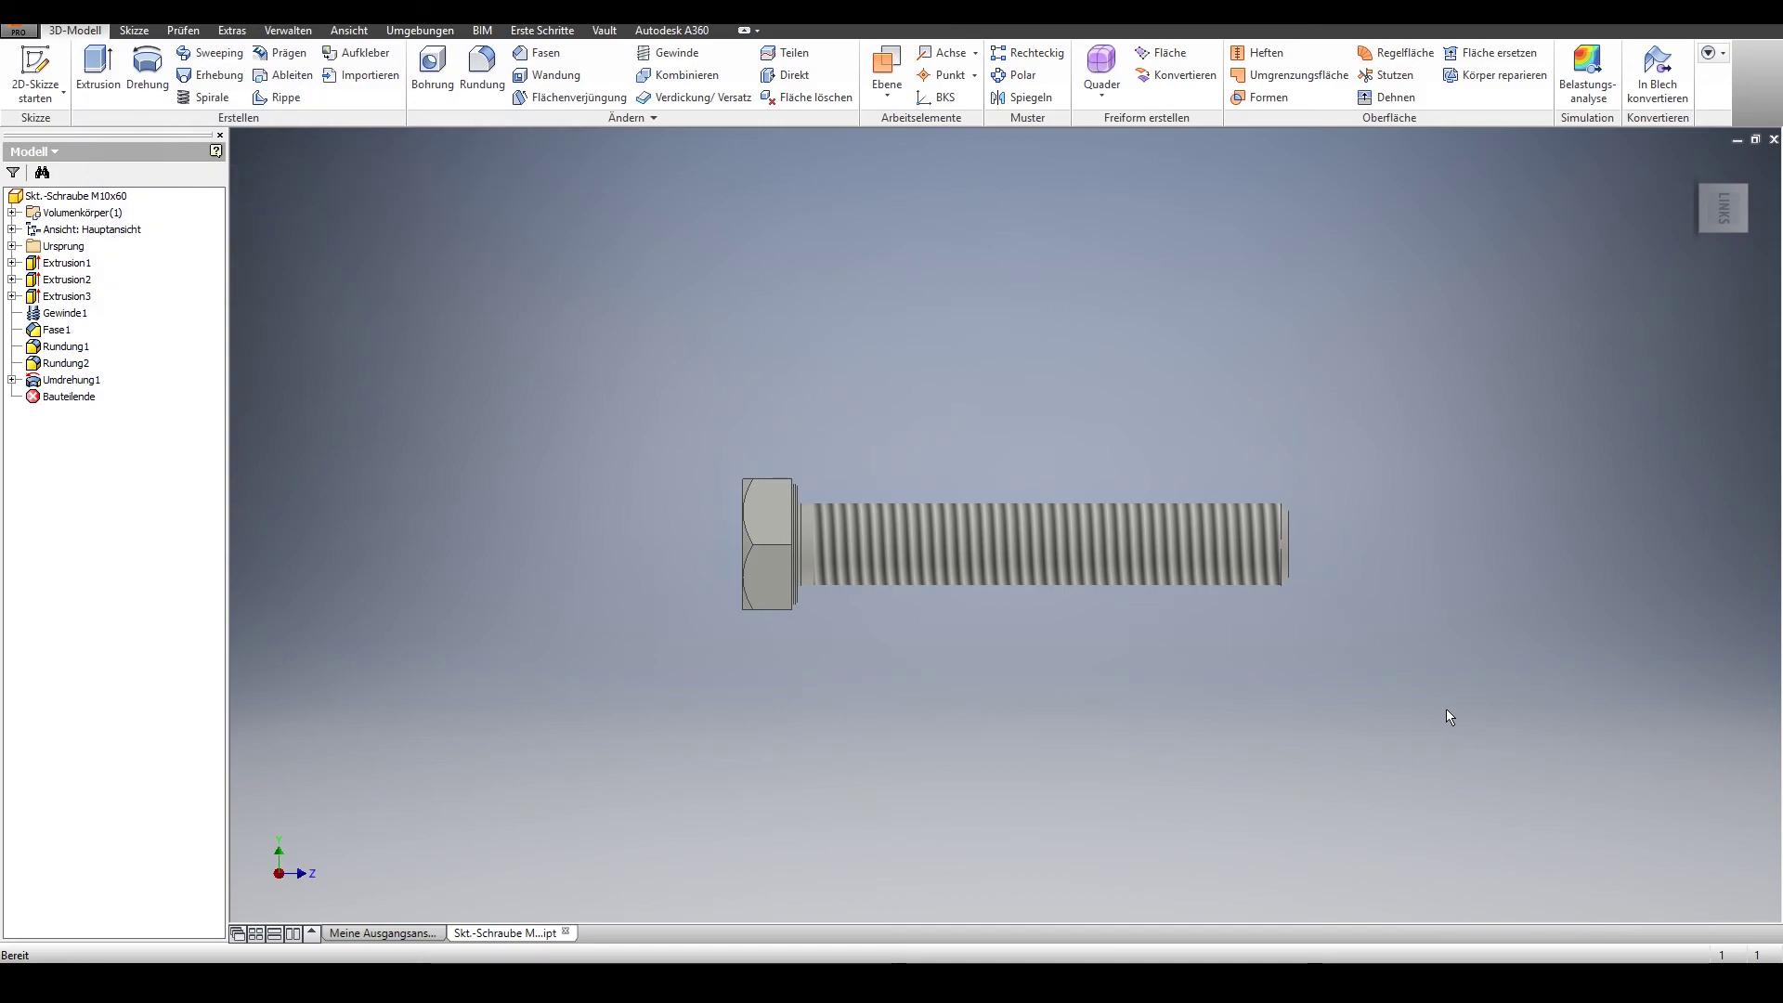
Free-orbit the finished bolt to view its hex head obliquely.
{"action": "key", "text": "F4"}
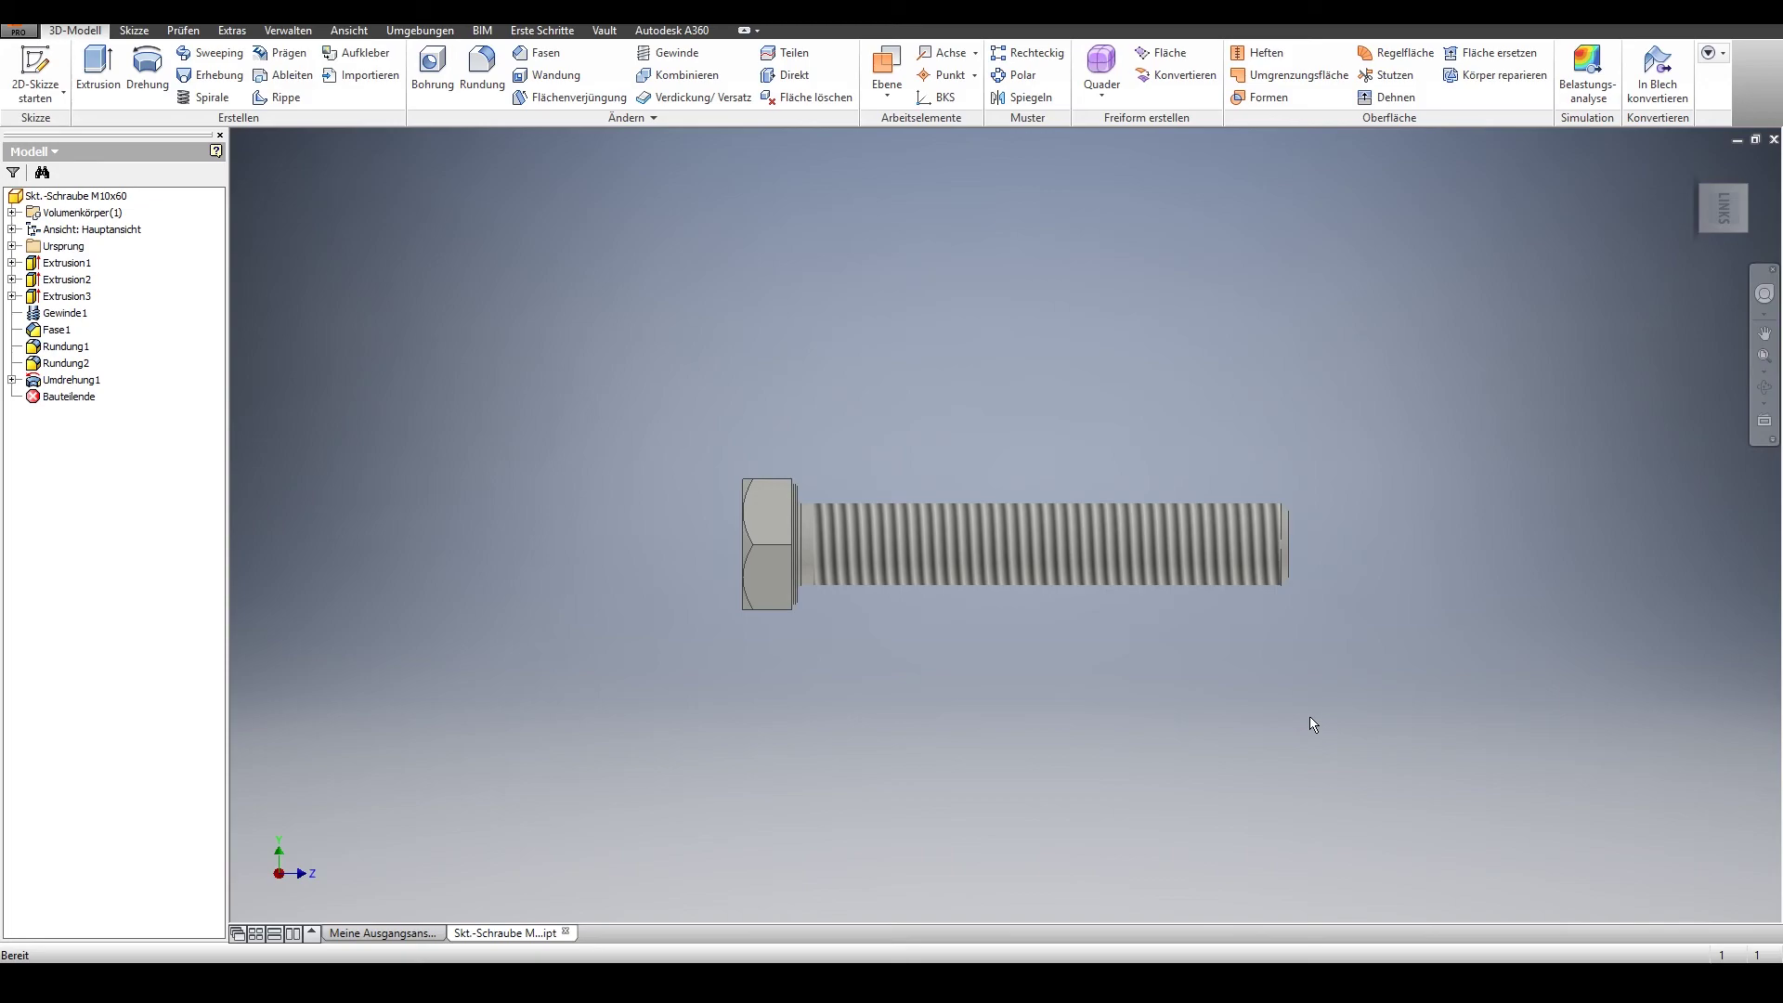
{"action": "key", "text": "F4"}
{"action": "mouse_move", "coordinate": [1337, 697]}
{"action": "left_mouse_down"}
{"action": "mouse_move", "coordinate": [686, 573]}
{"action": "mouse_move", "coordinate": [697, 374]}
{"action": "mouse_move", "coordinate": [726, 437]}
{"action": "mouse_move", "coordinate": [908, 545]}
{"action": "mouse_move", "coordinate": [1083, 576]}
{"action": "mouse_move", "coordinate": [1353, 561]}
{"action": "mouse_move", "coordinate": [808, 545]}
{"action": "mouse_move", "coordinate": [637, 553]}
{"action": "mouse_move", "coordinate": [568, 592]}
{"action": "left_mouse_up"}
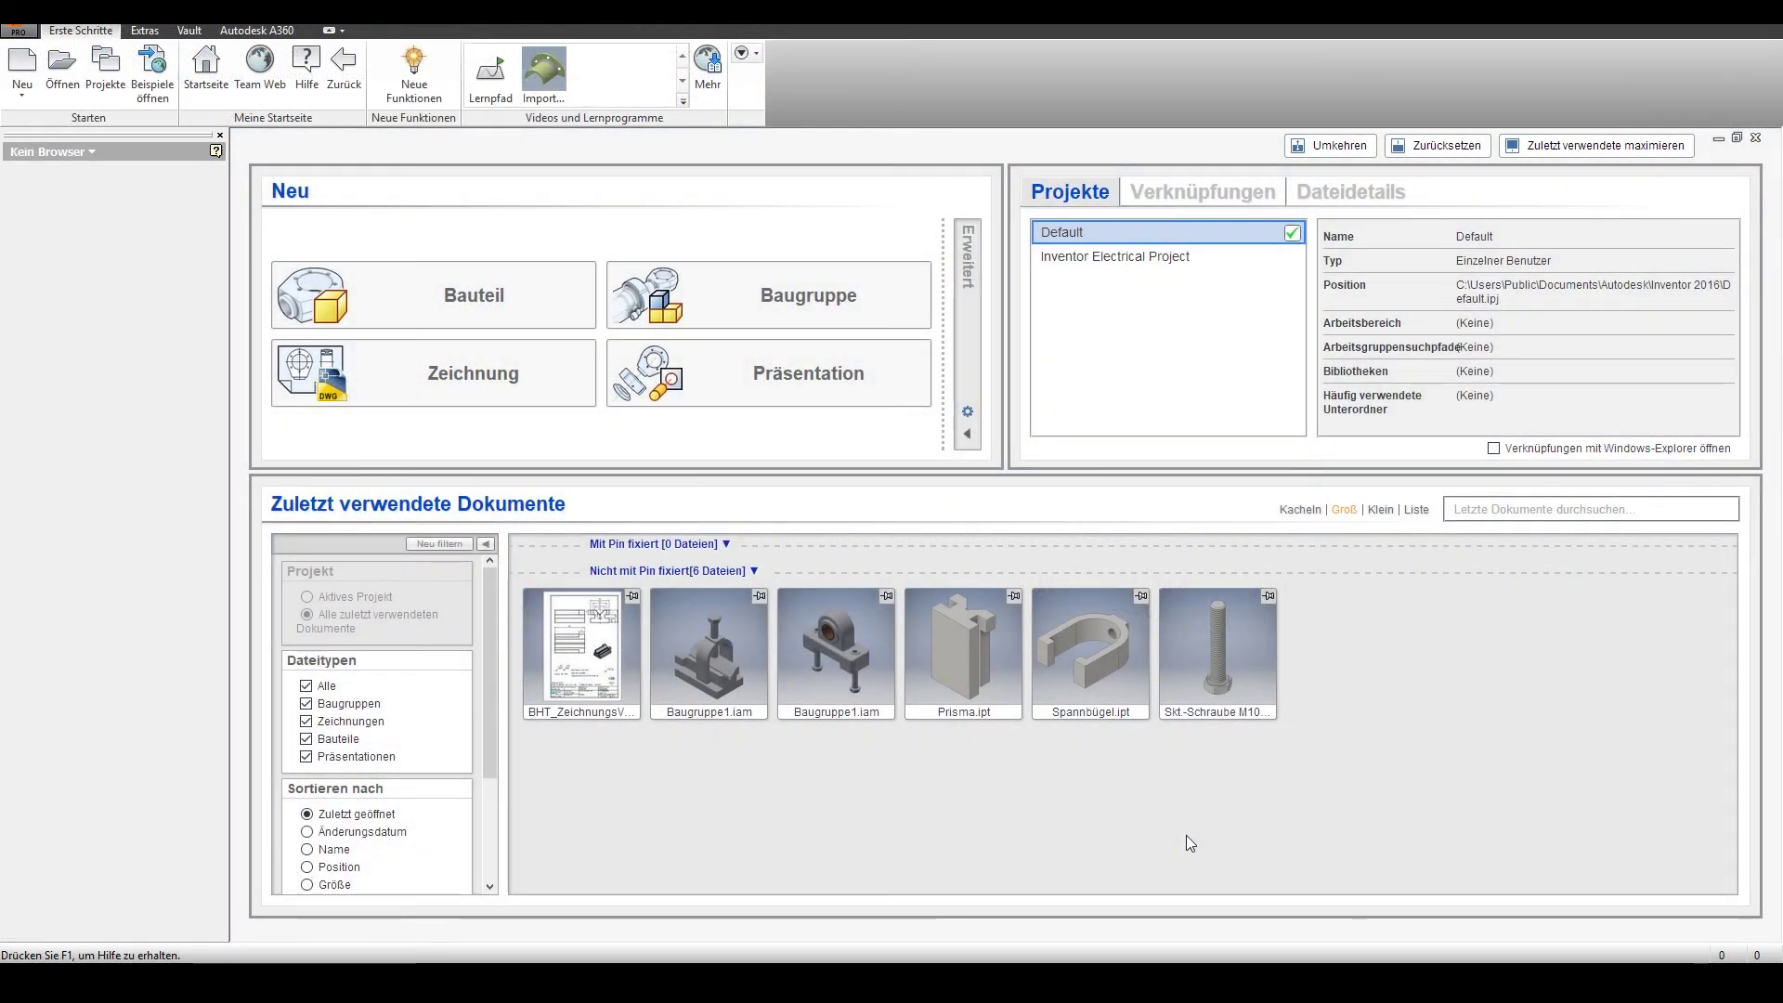
Create a new part and start Skizze1 on the XY plane.
{"action": "left_click", "coordinate": [490, 281]}
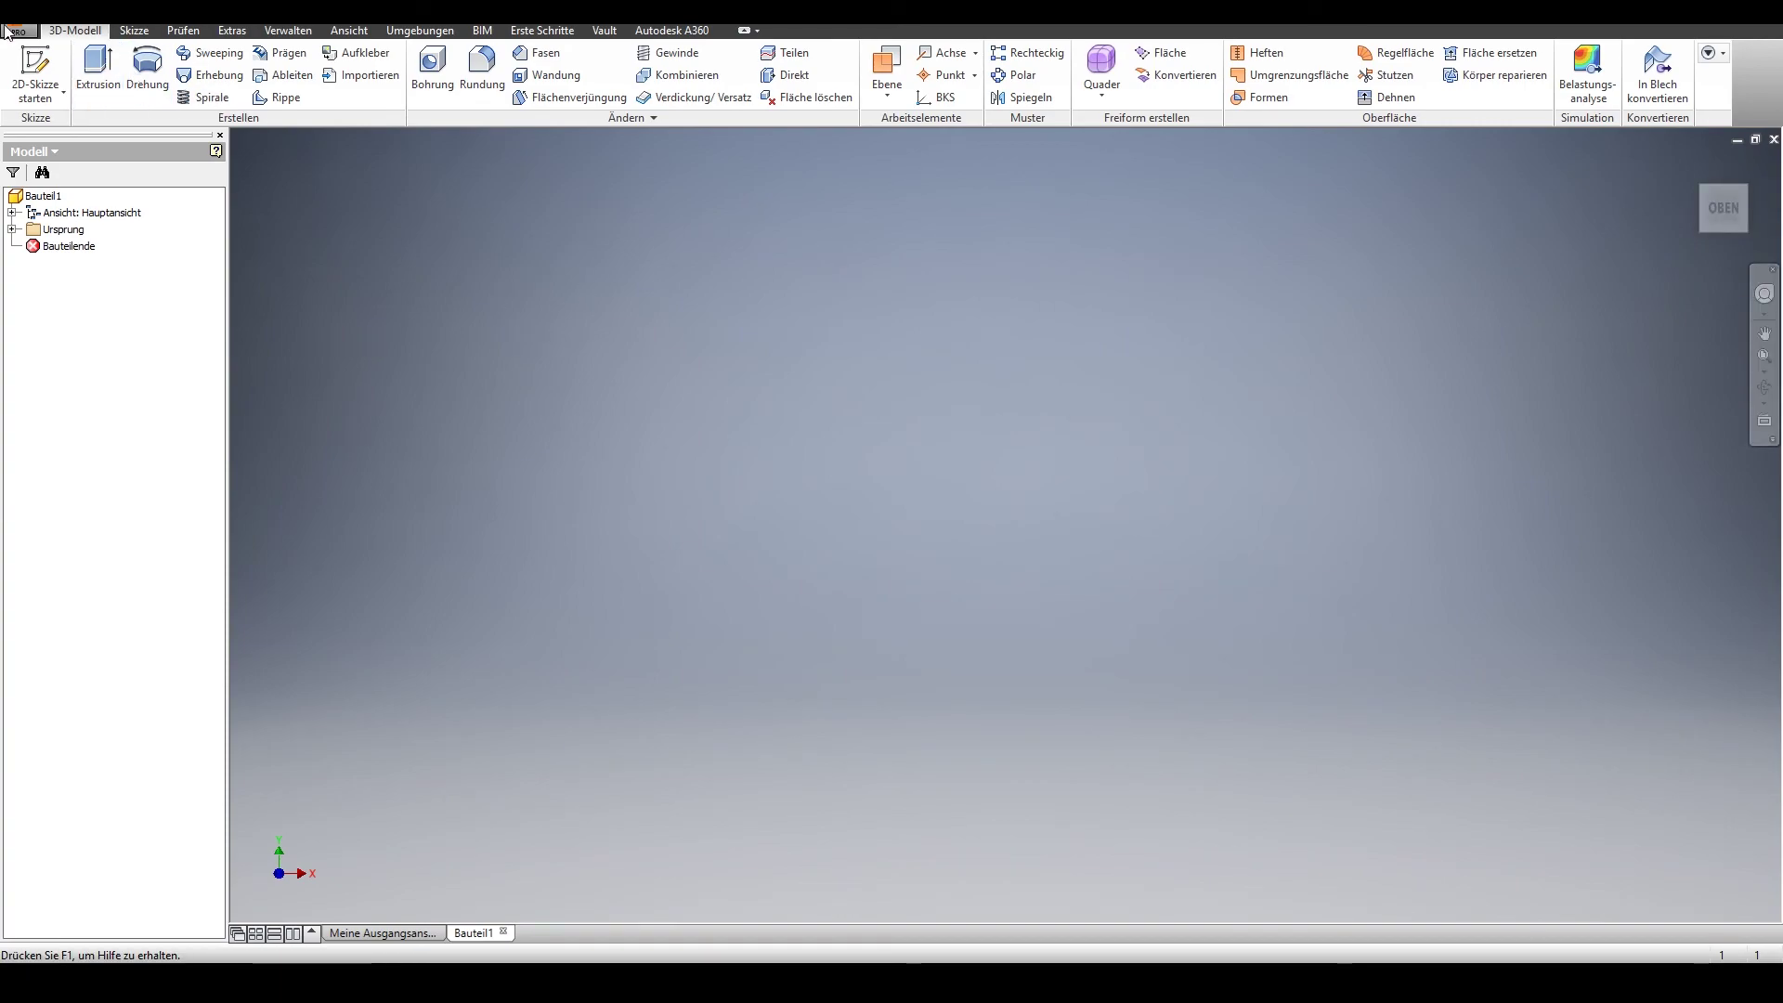
{"action": "left_click", "coordinate": [51, 64]}
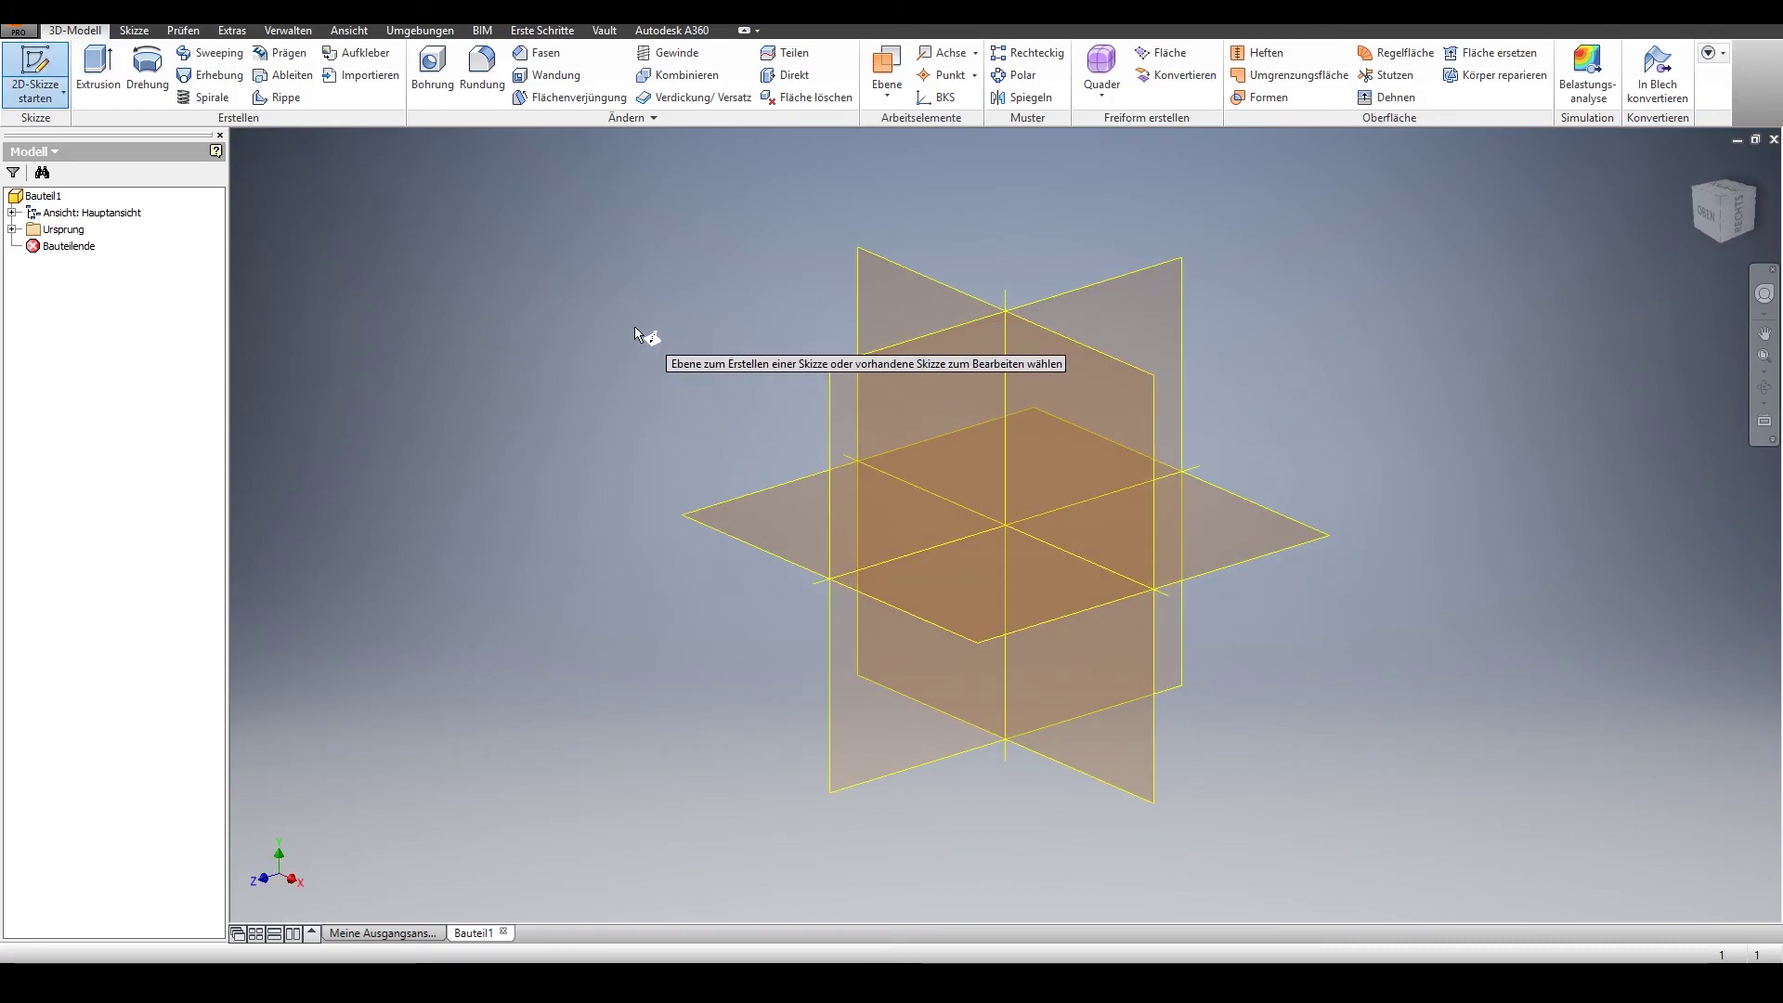
{"action": "left_click", "coordinate": [884, 281]}
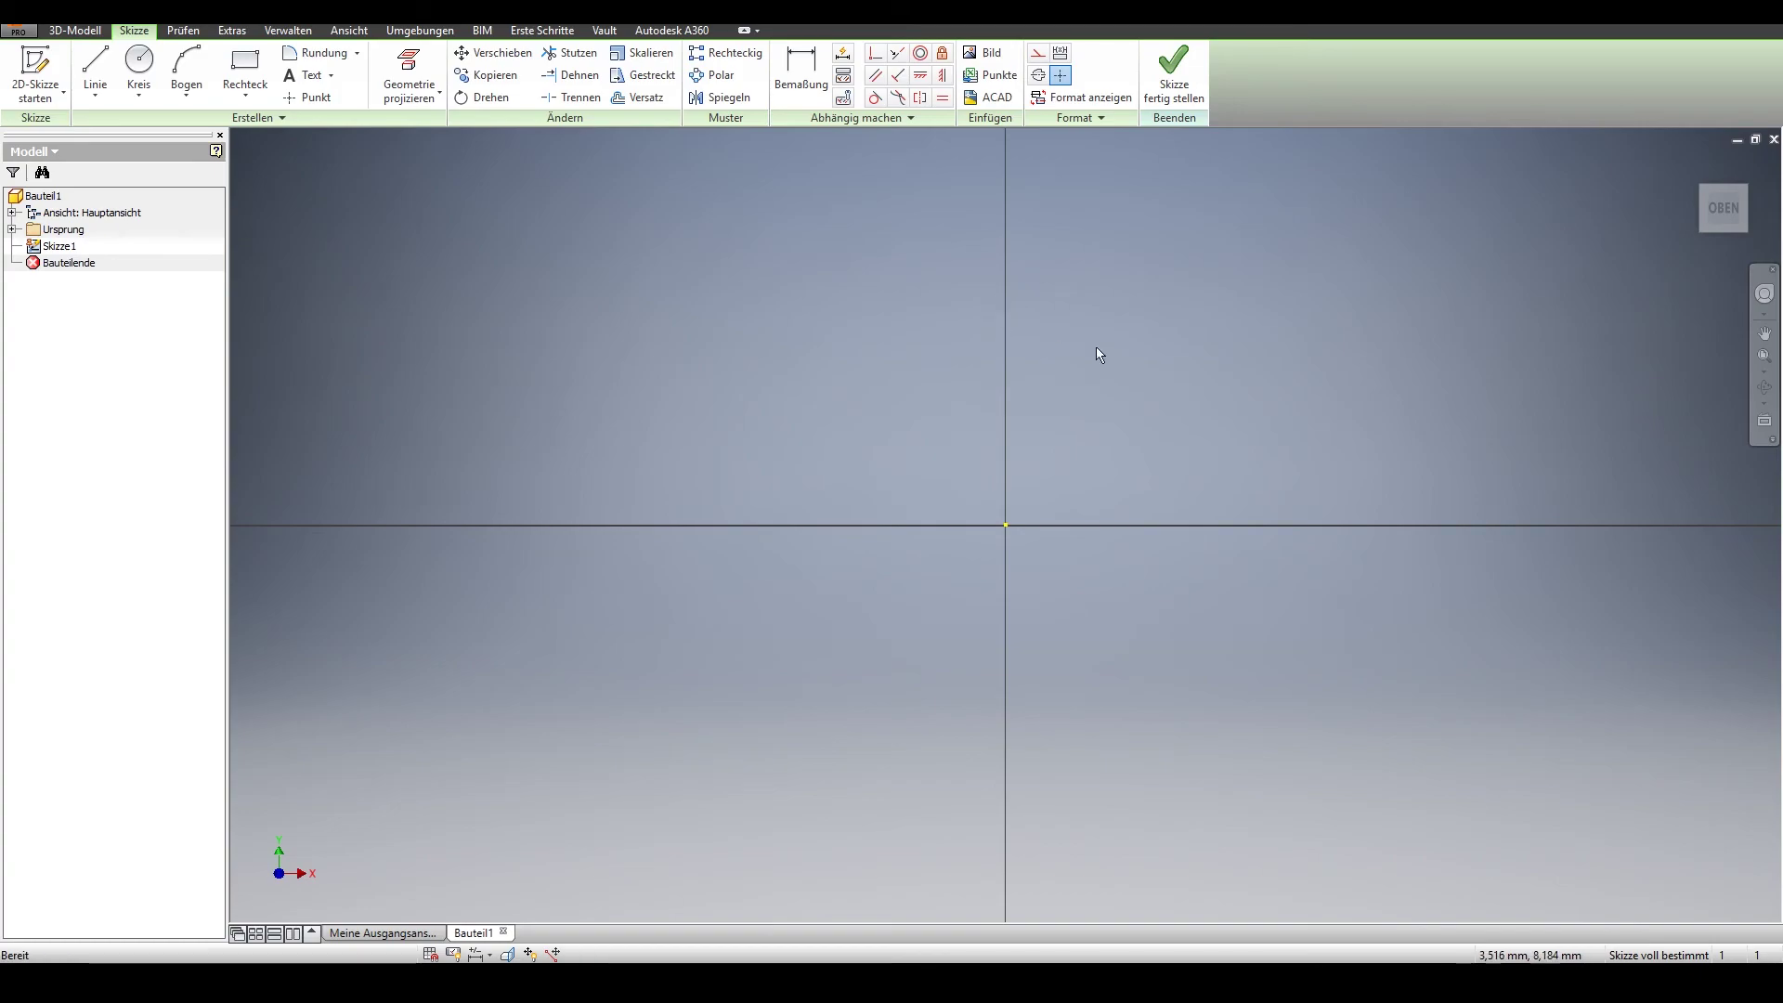
{"action": "left_click", "coordinate": [415, 62]}
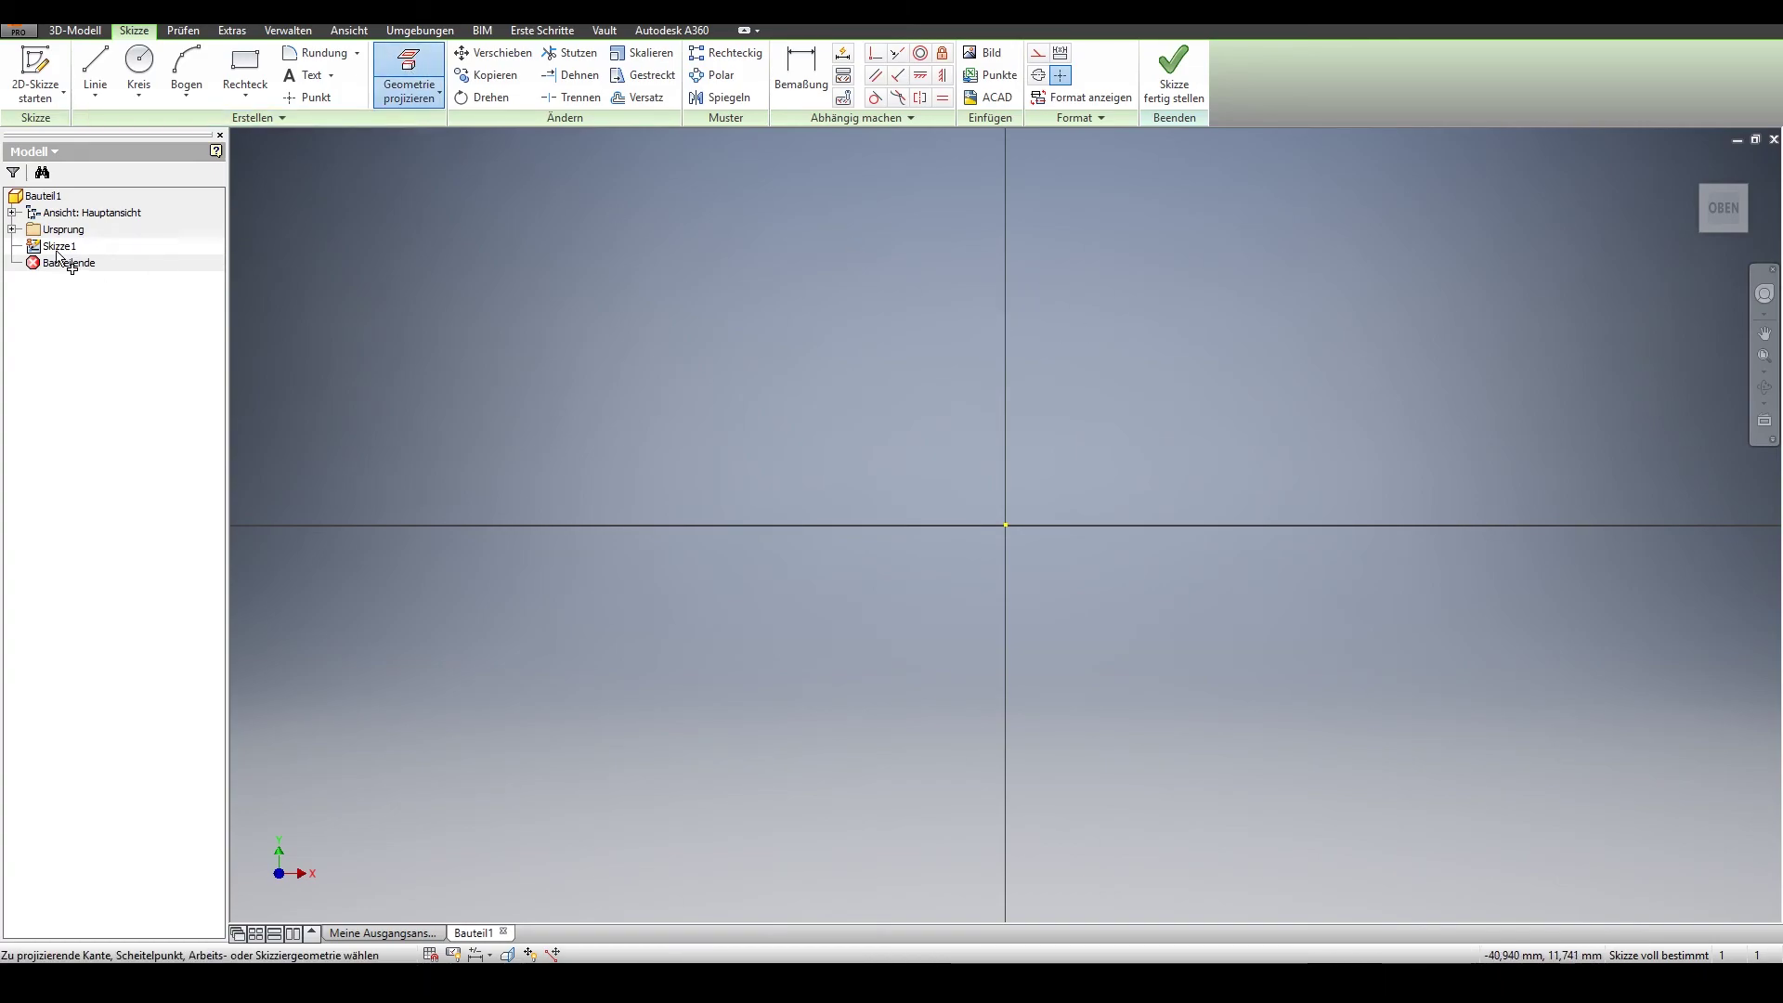
Project the X and Y axes and draw a hexagon centred on the origin.
{"action": "left_click", "coordinate": [12, 230]}
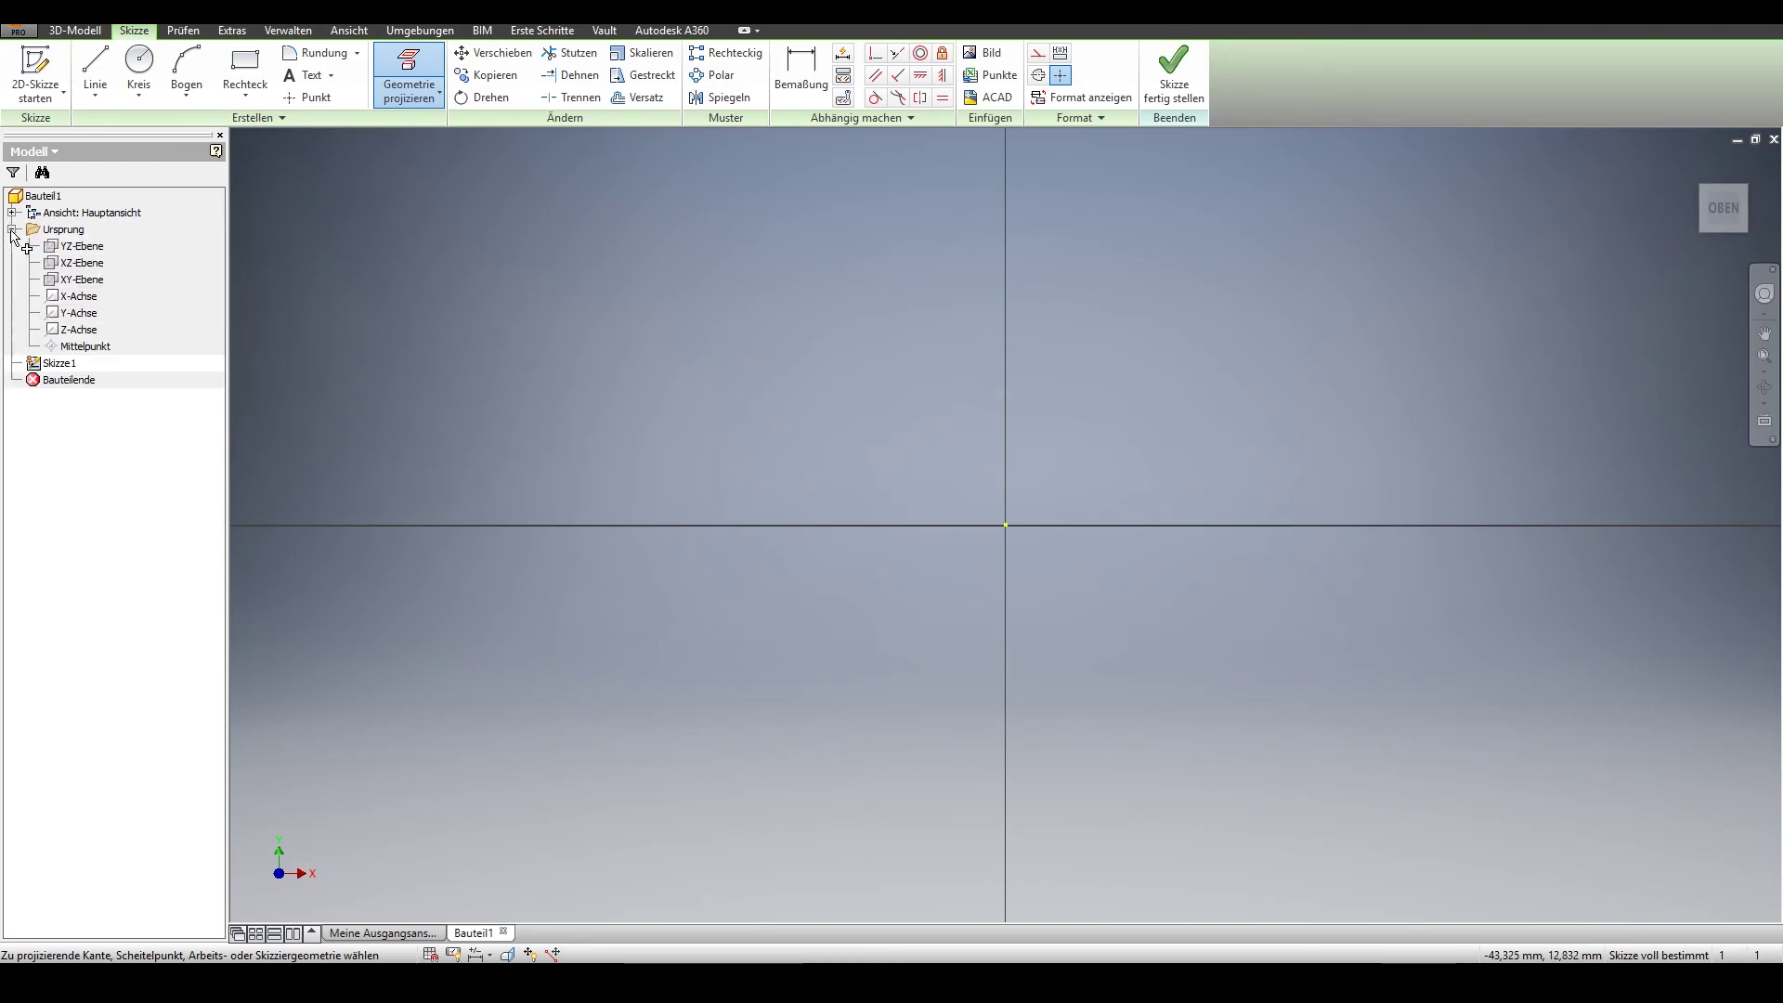
{"action": "left_click", "coordinate": [79, 313]}
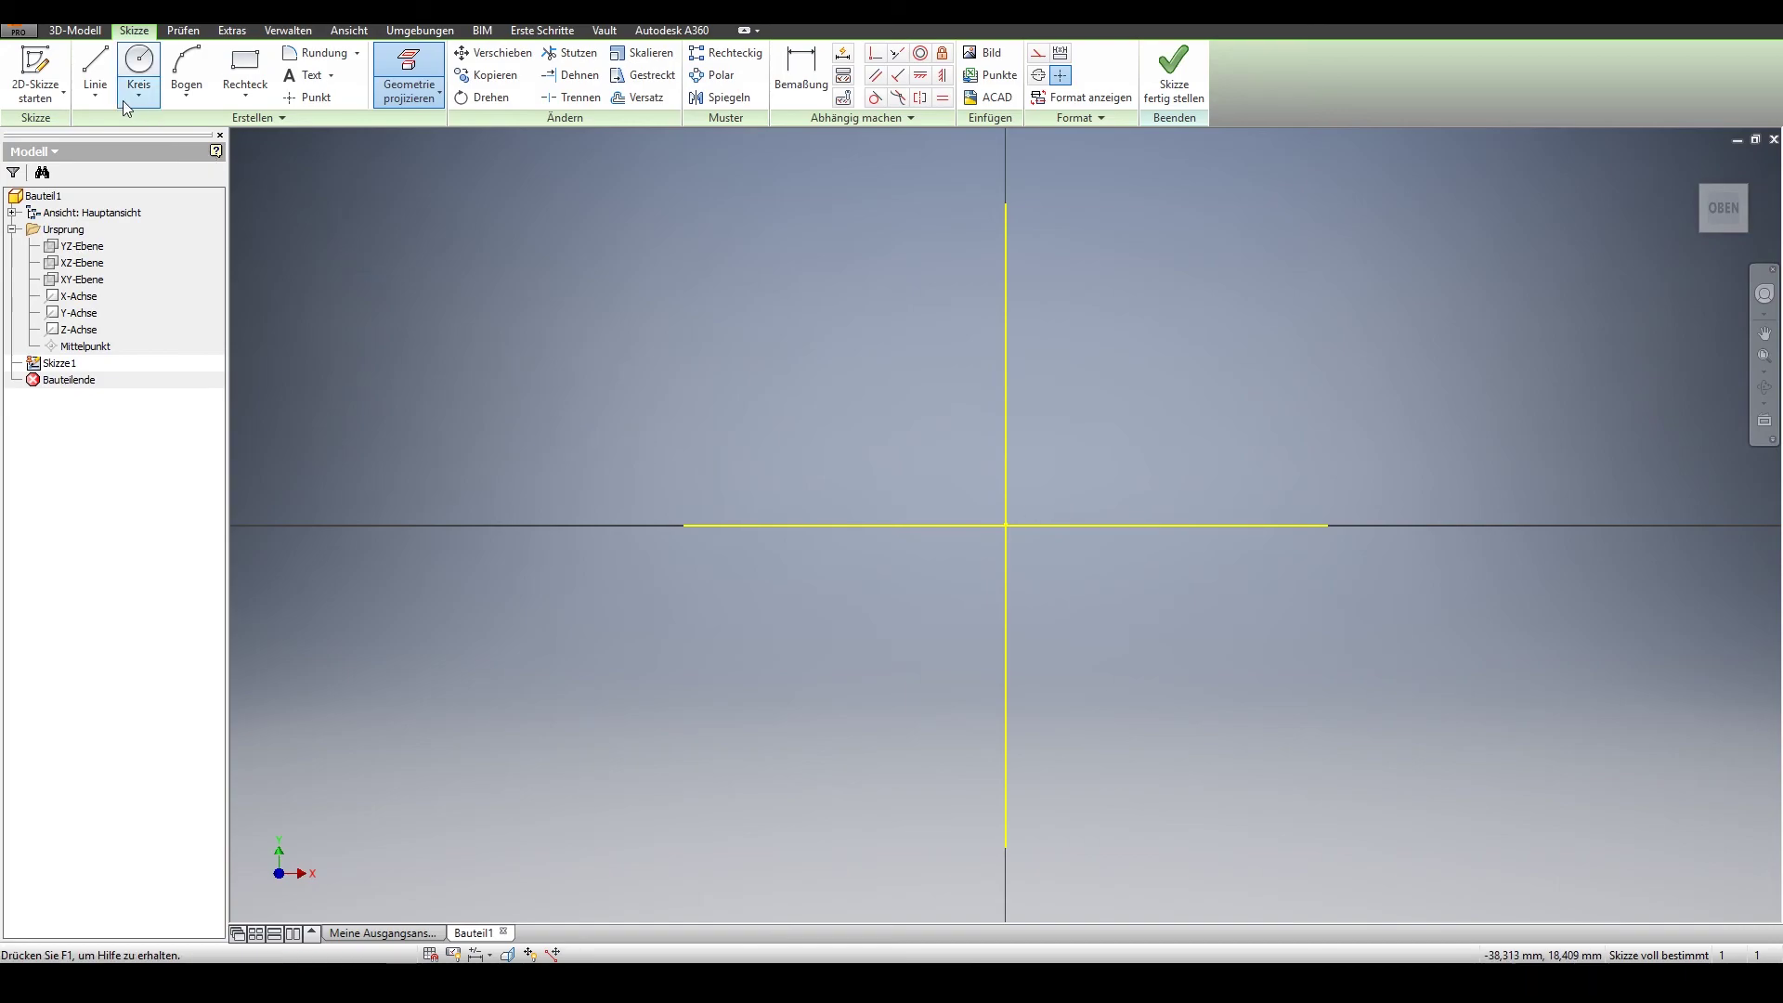
{"action": "left_click", "coordinate": [249, 97]}
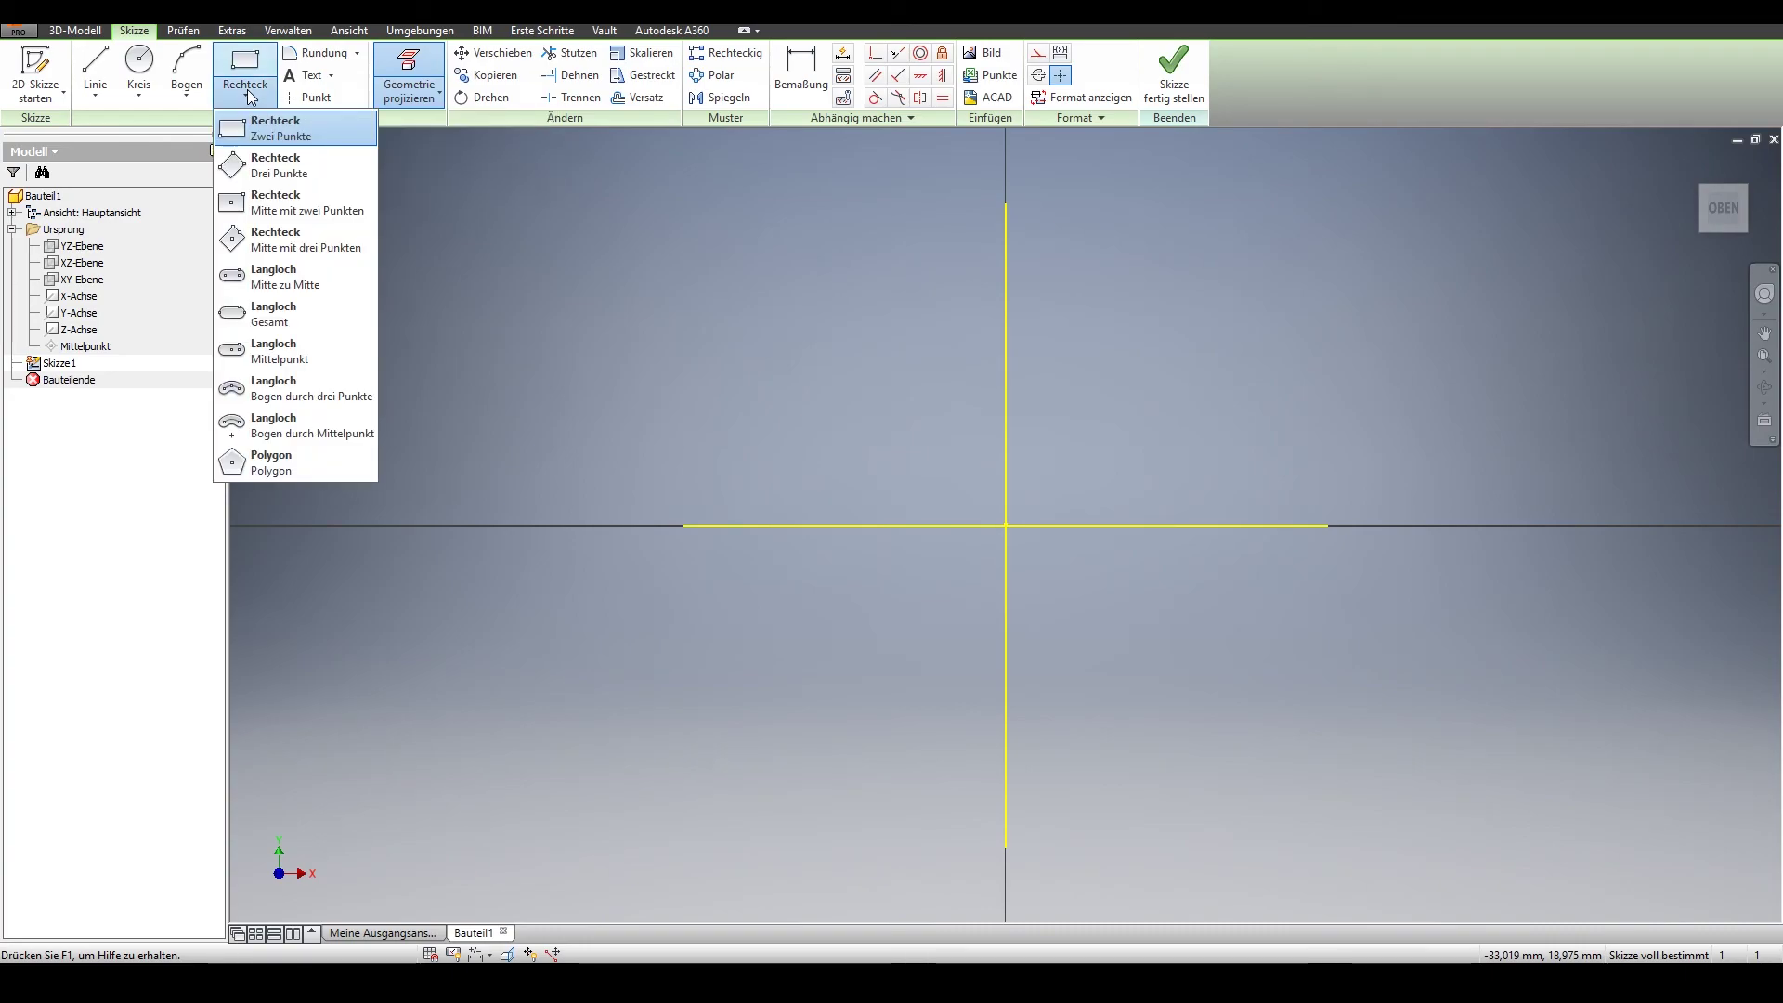
{"action": "left_click", "coordinate": [299, 455]}
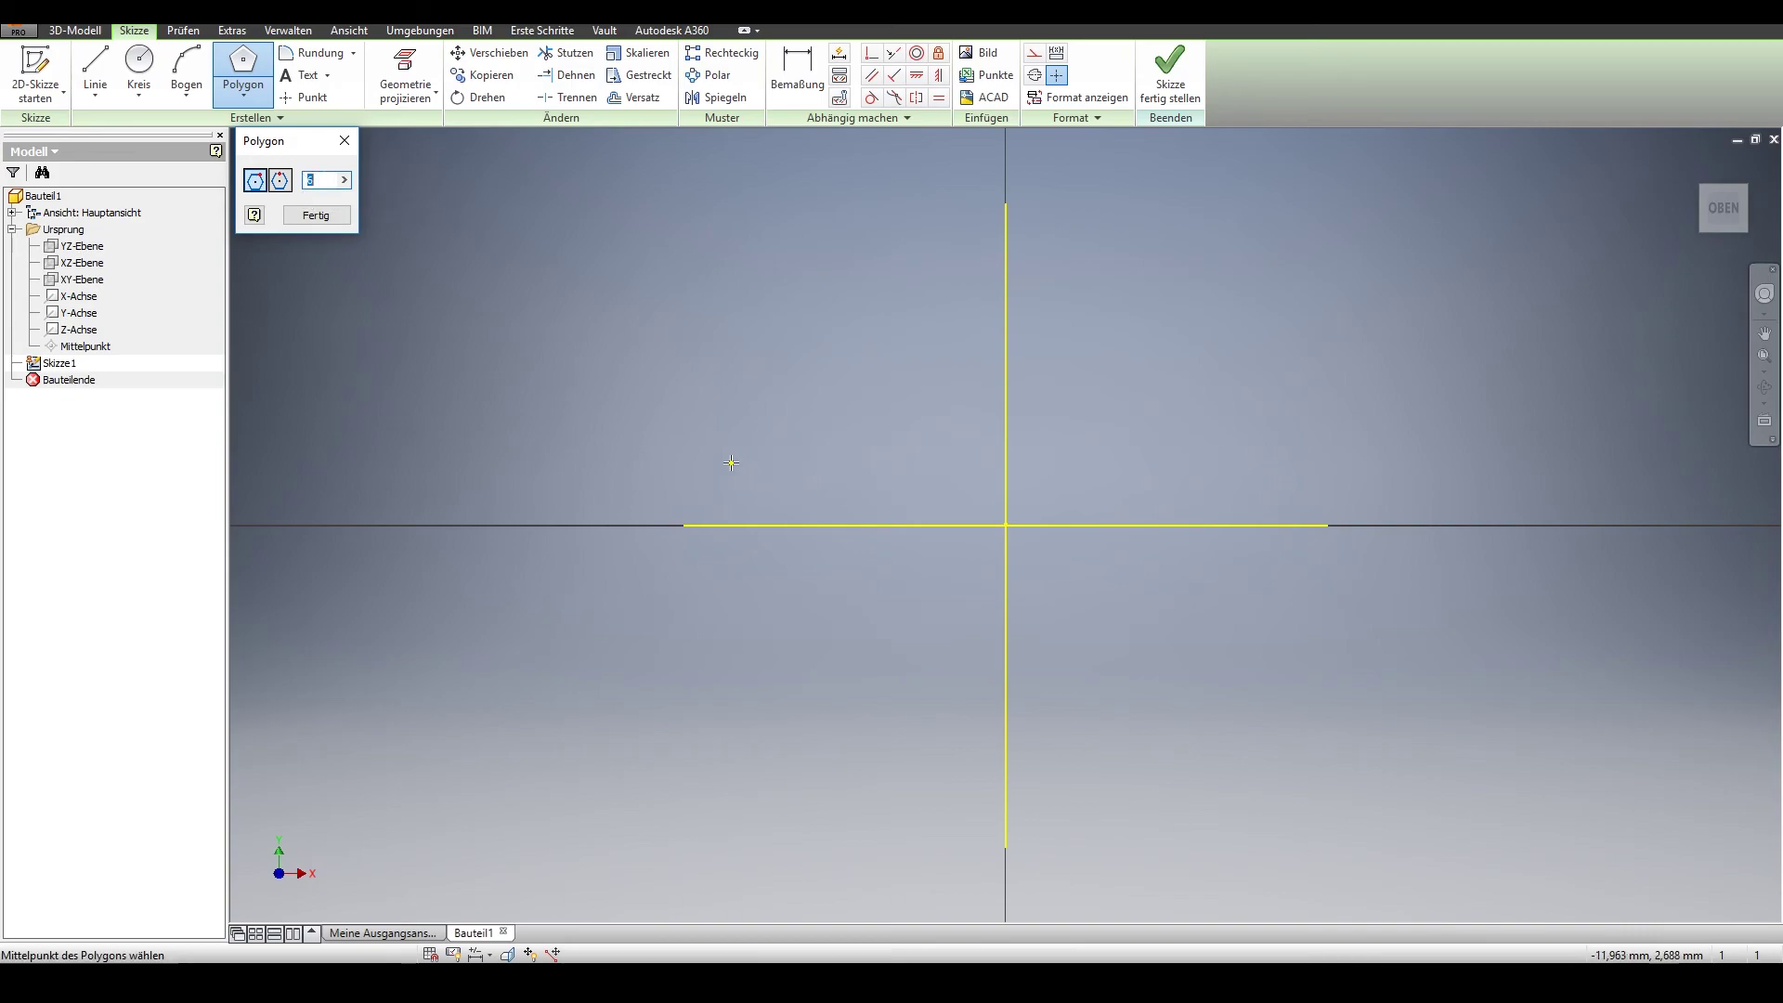
{"action": "left_click", "coordinate": [1005, 532]}
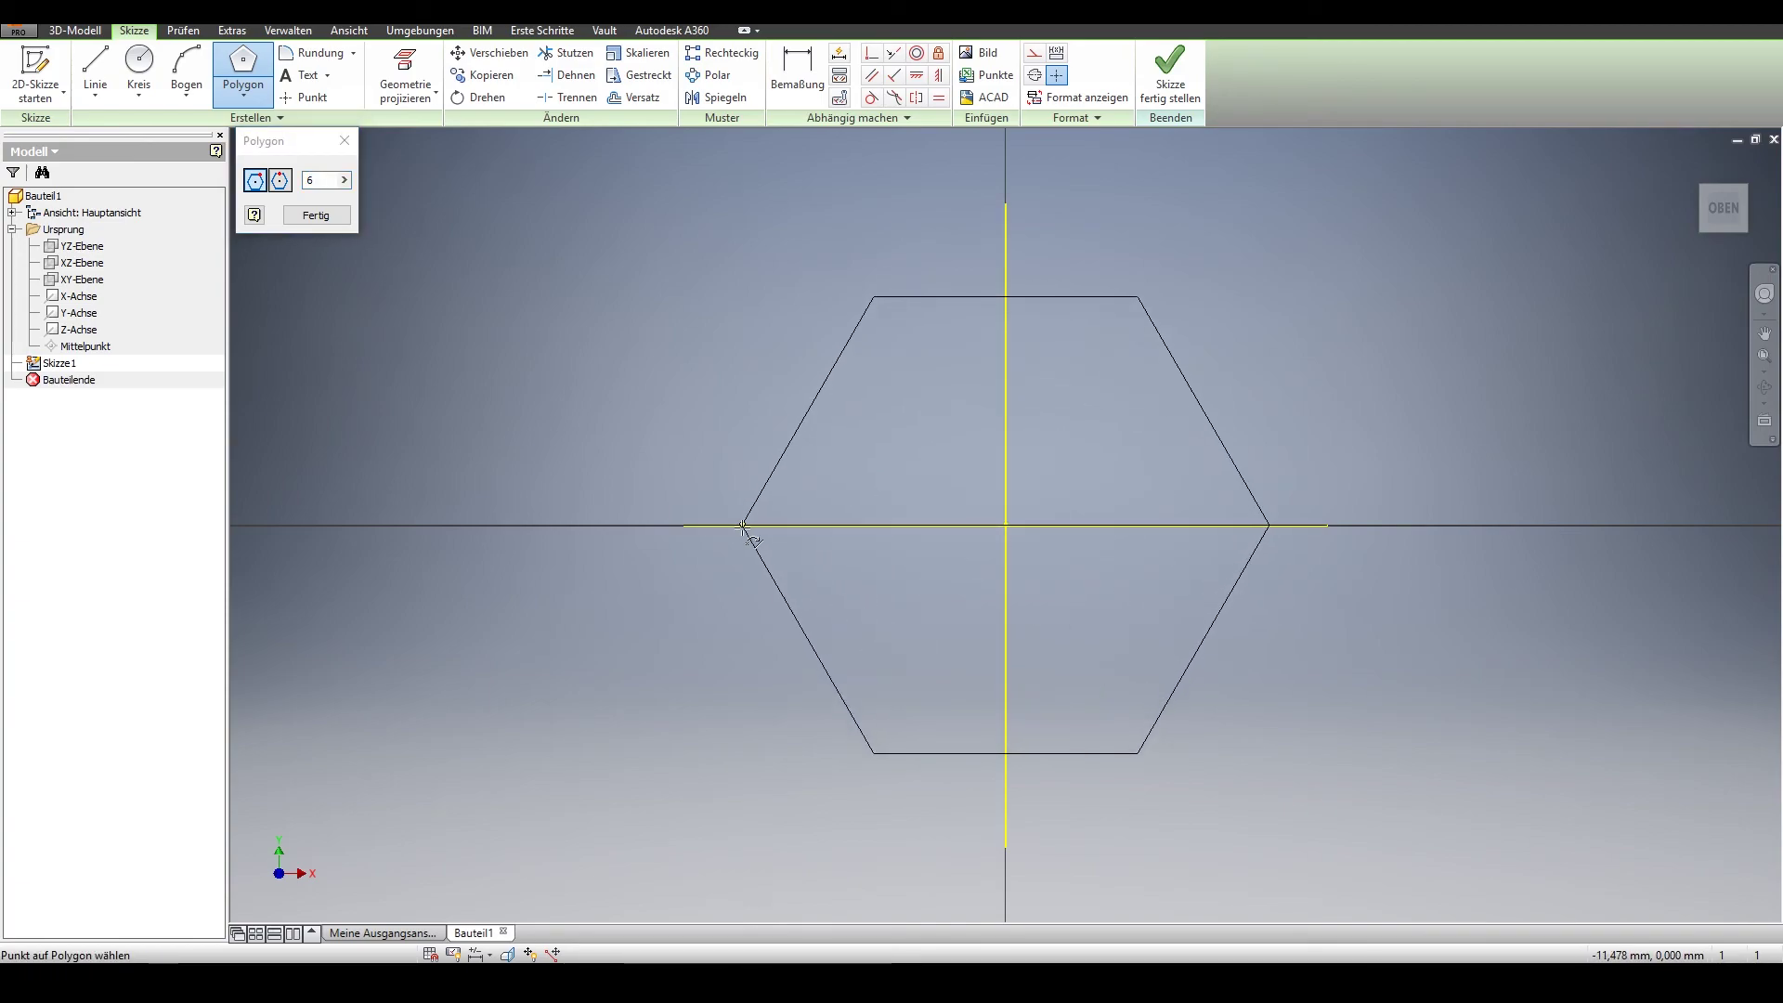
{"action": "left_click", "coordinate": [738, 524]}
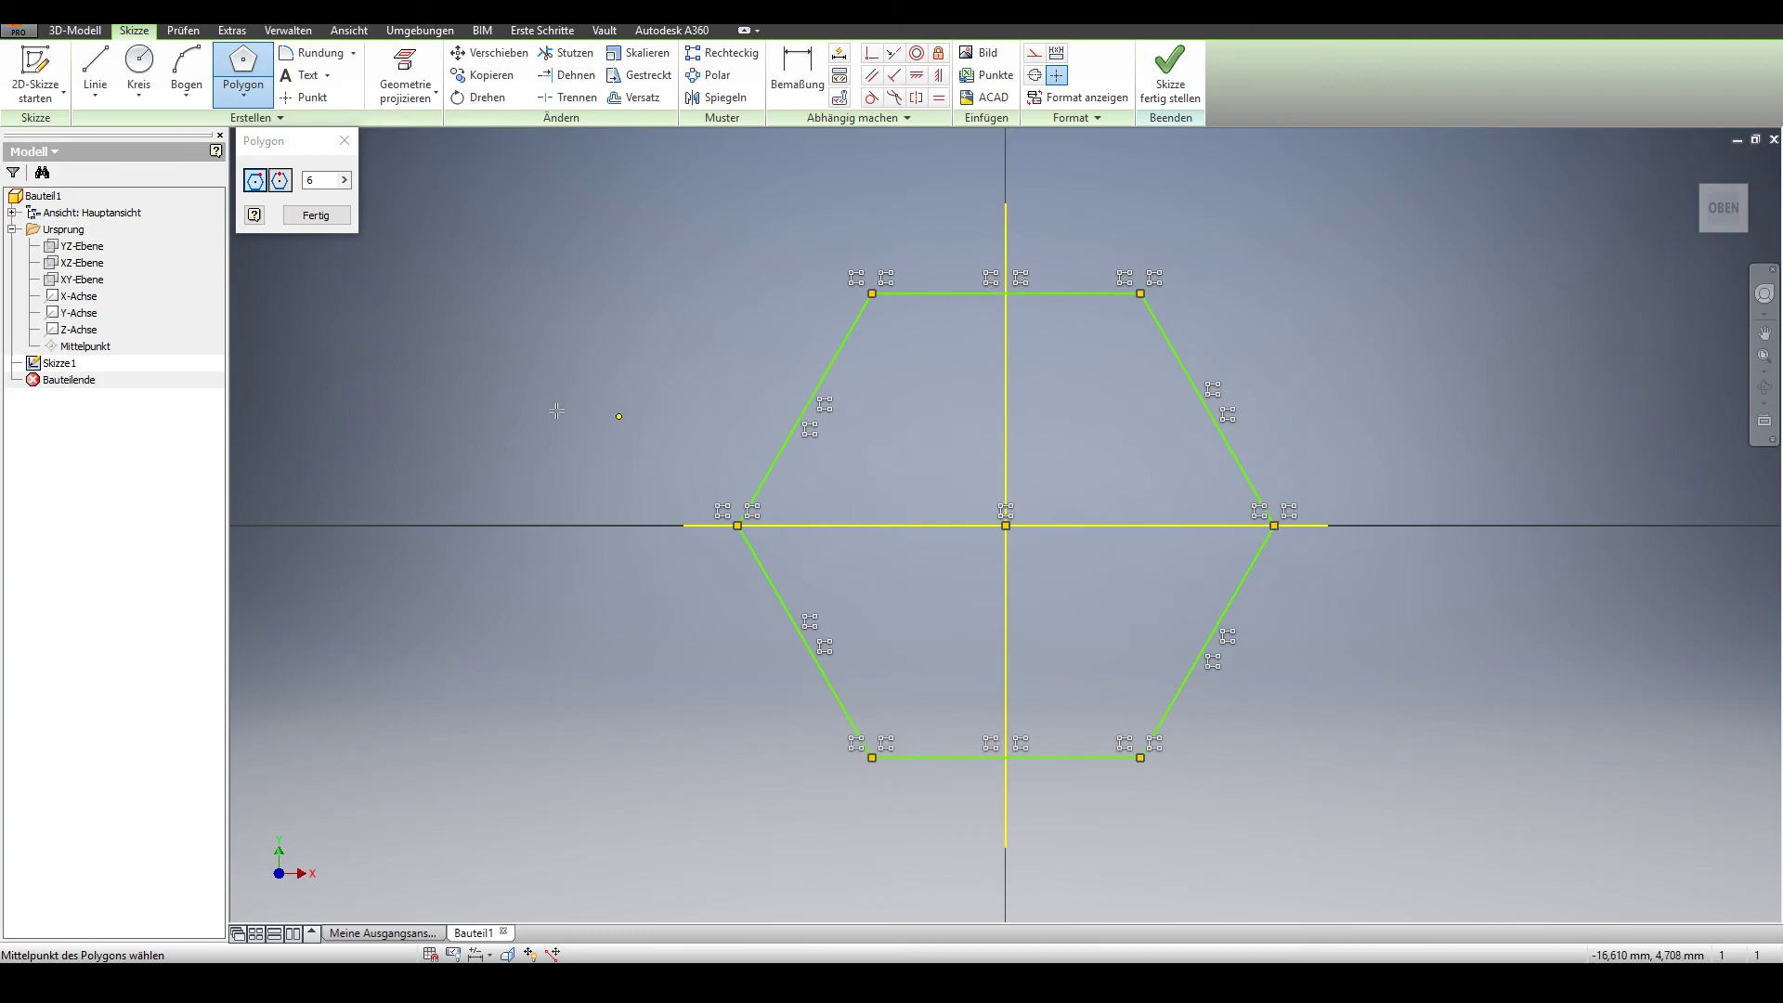
{"action": "left_click", "coordinate": [320, 217]}
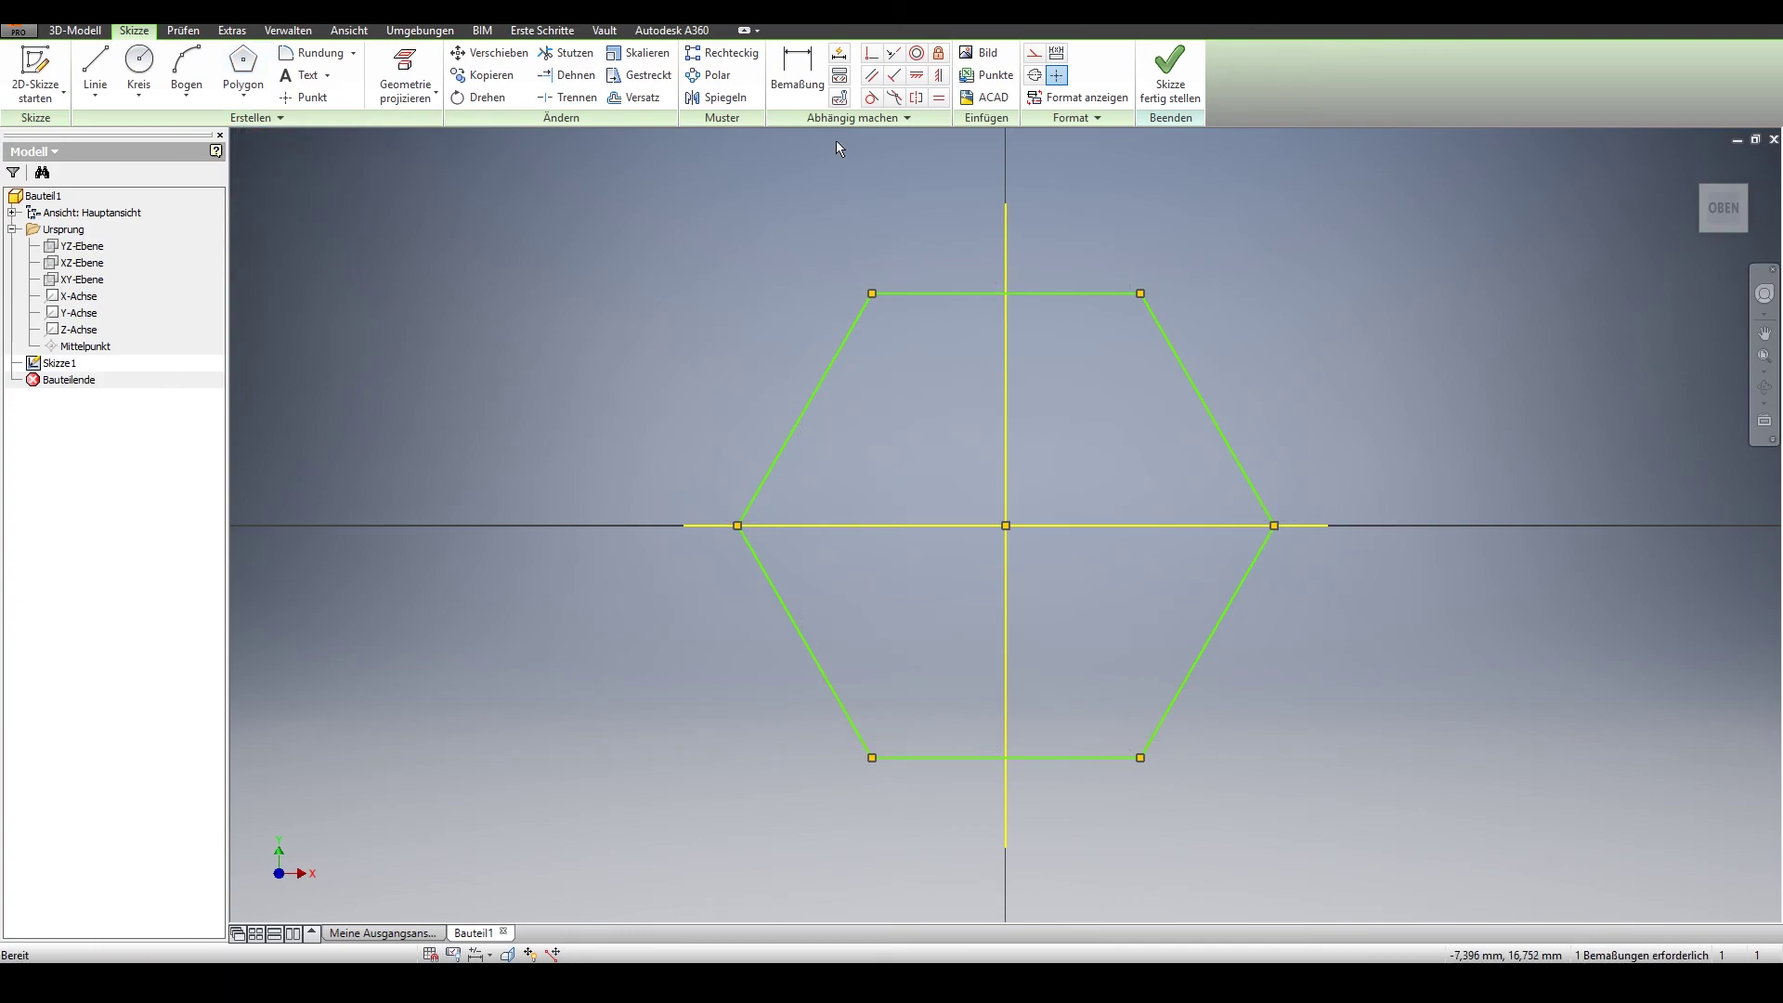
Dimension the hexagon 16 mm across flats and finish the sketch.
{"action": "left_click", "coordinate": [797, 74]}
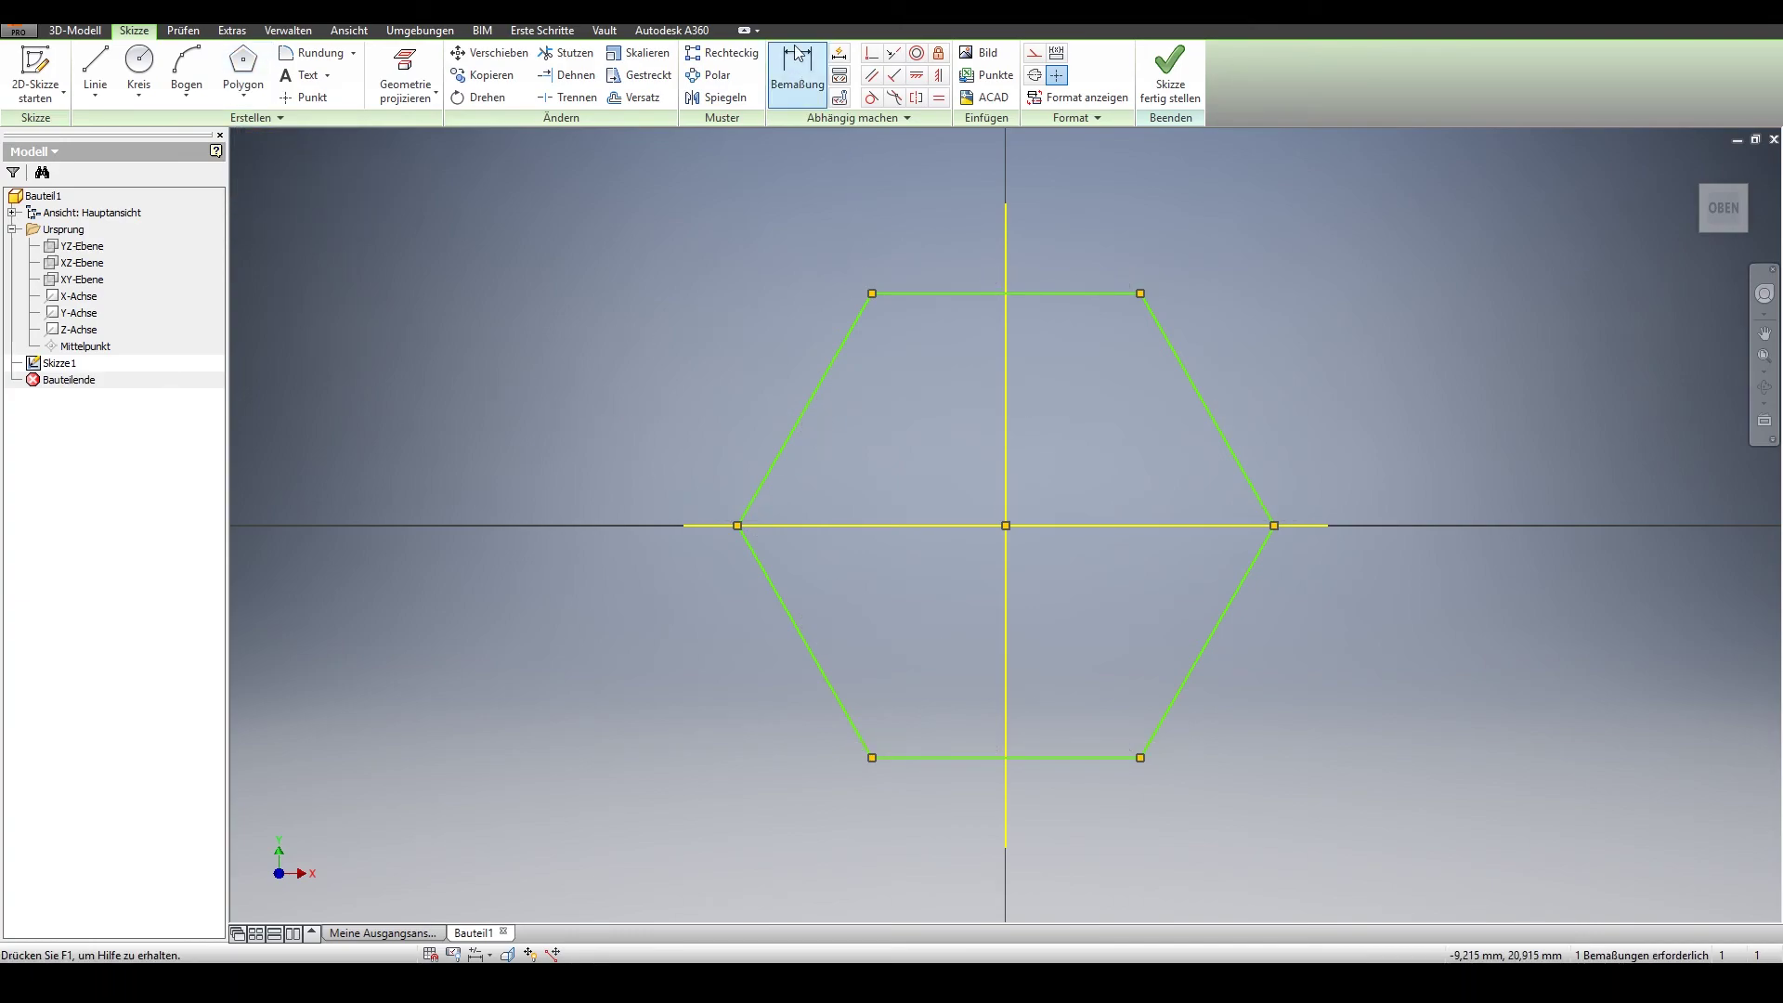
{"action": "left_click", "coordinate": [1140, 758]}
{"action": "left_click", "coordinate": [1140, 293]}
{"action": "key", "text": "Escape"}
{"action": "left_click", "coordinate": [1141, 294]}
{"action": "left_click", "coordinate": [1141, 758]}
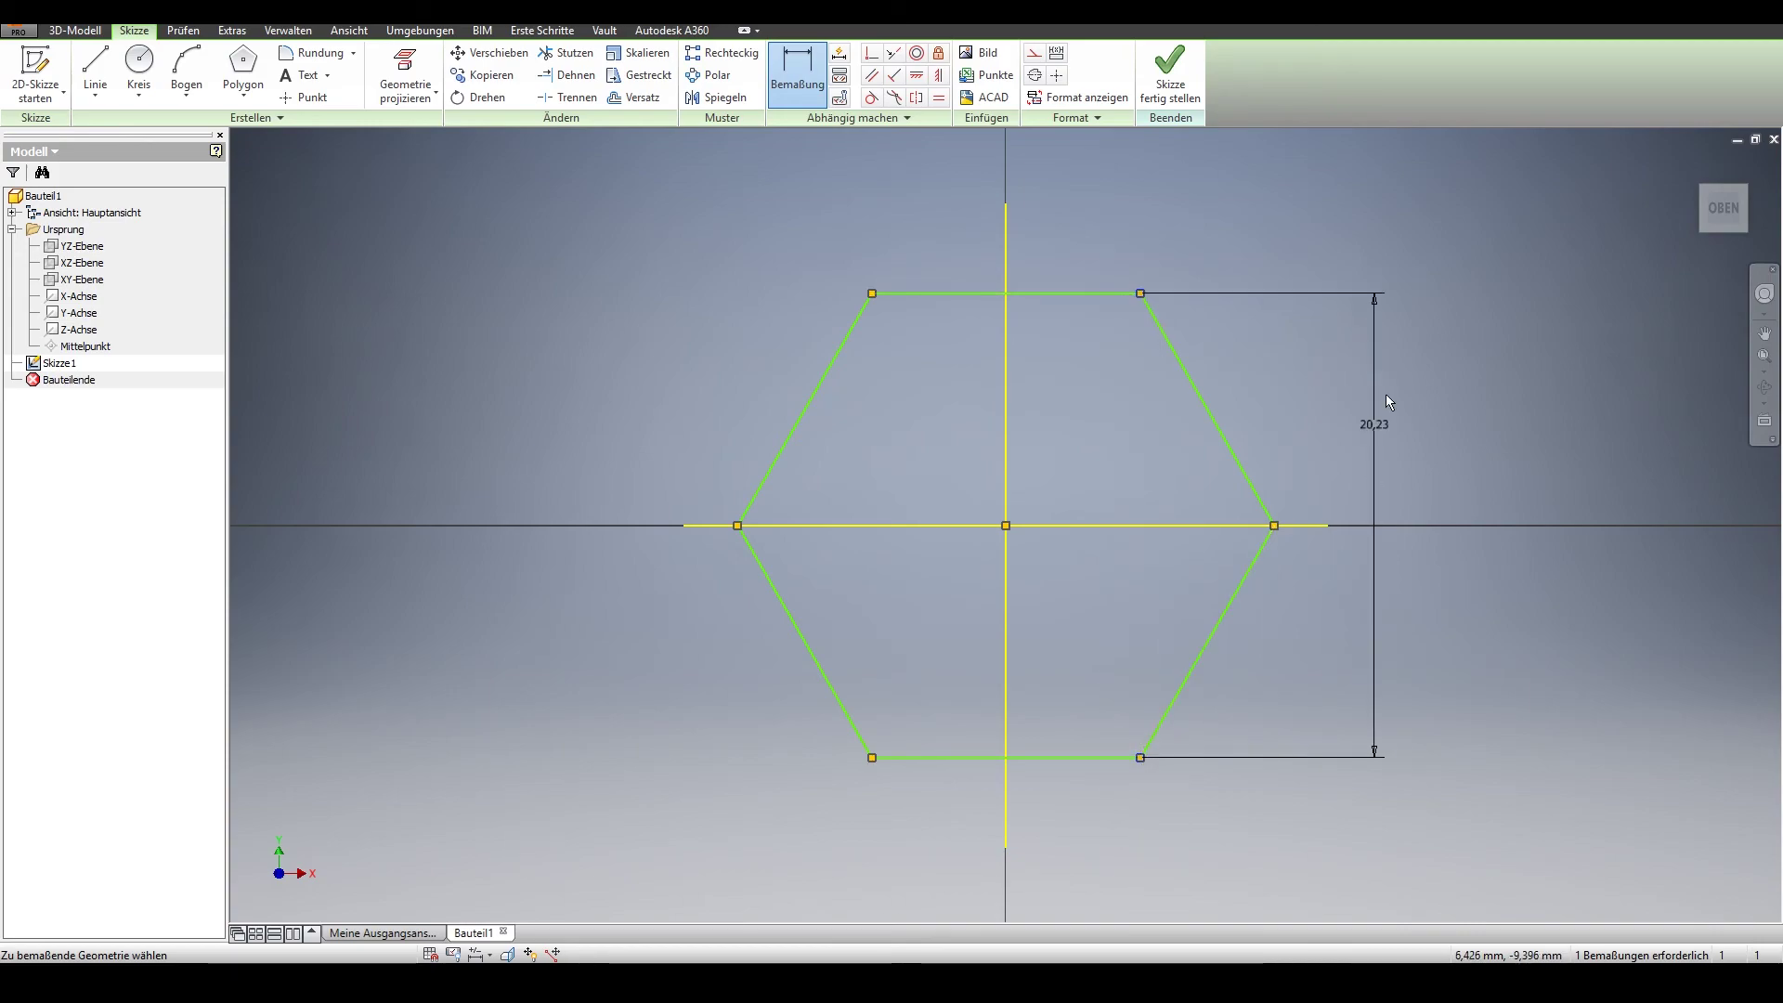
{"action": "left_click", "coordinate": [1432, 392]}
{"action": "type", "text": "16"}
{"action": "key", "text": "Return"}
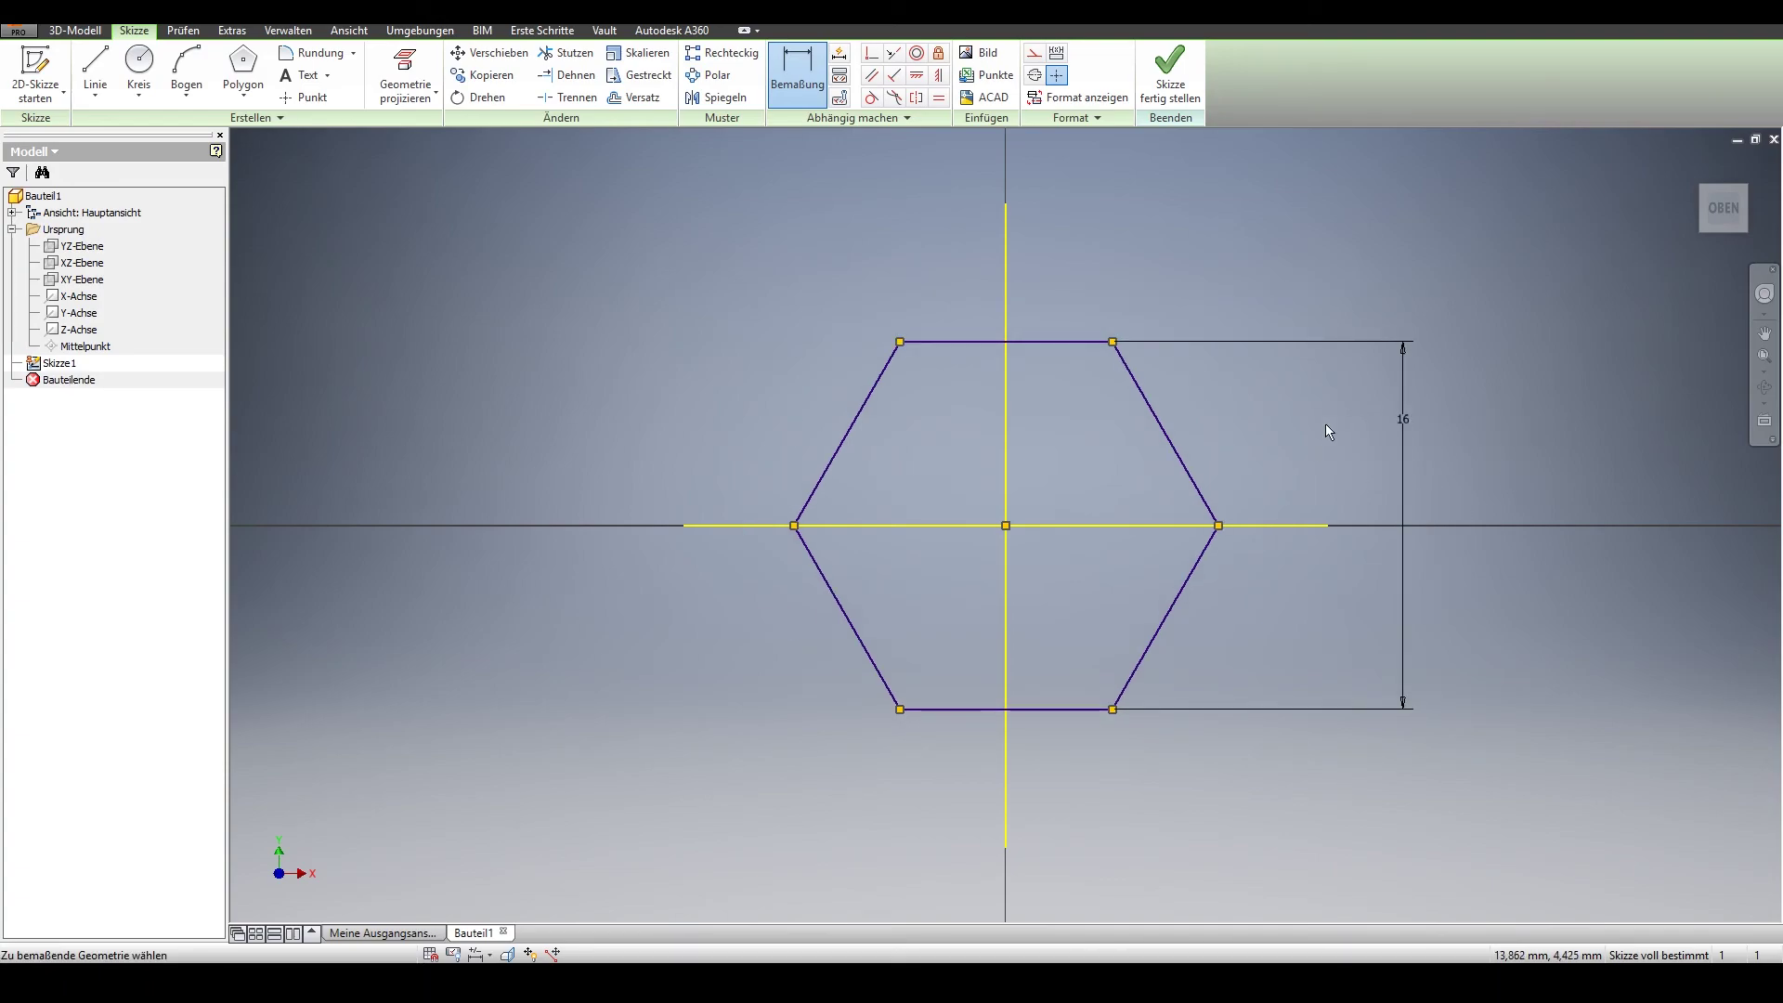
{"action": "left_click", "coordinate": [1184, 84]}
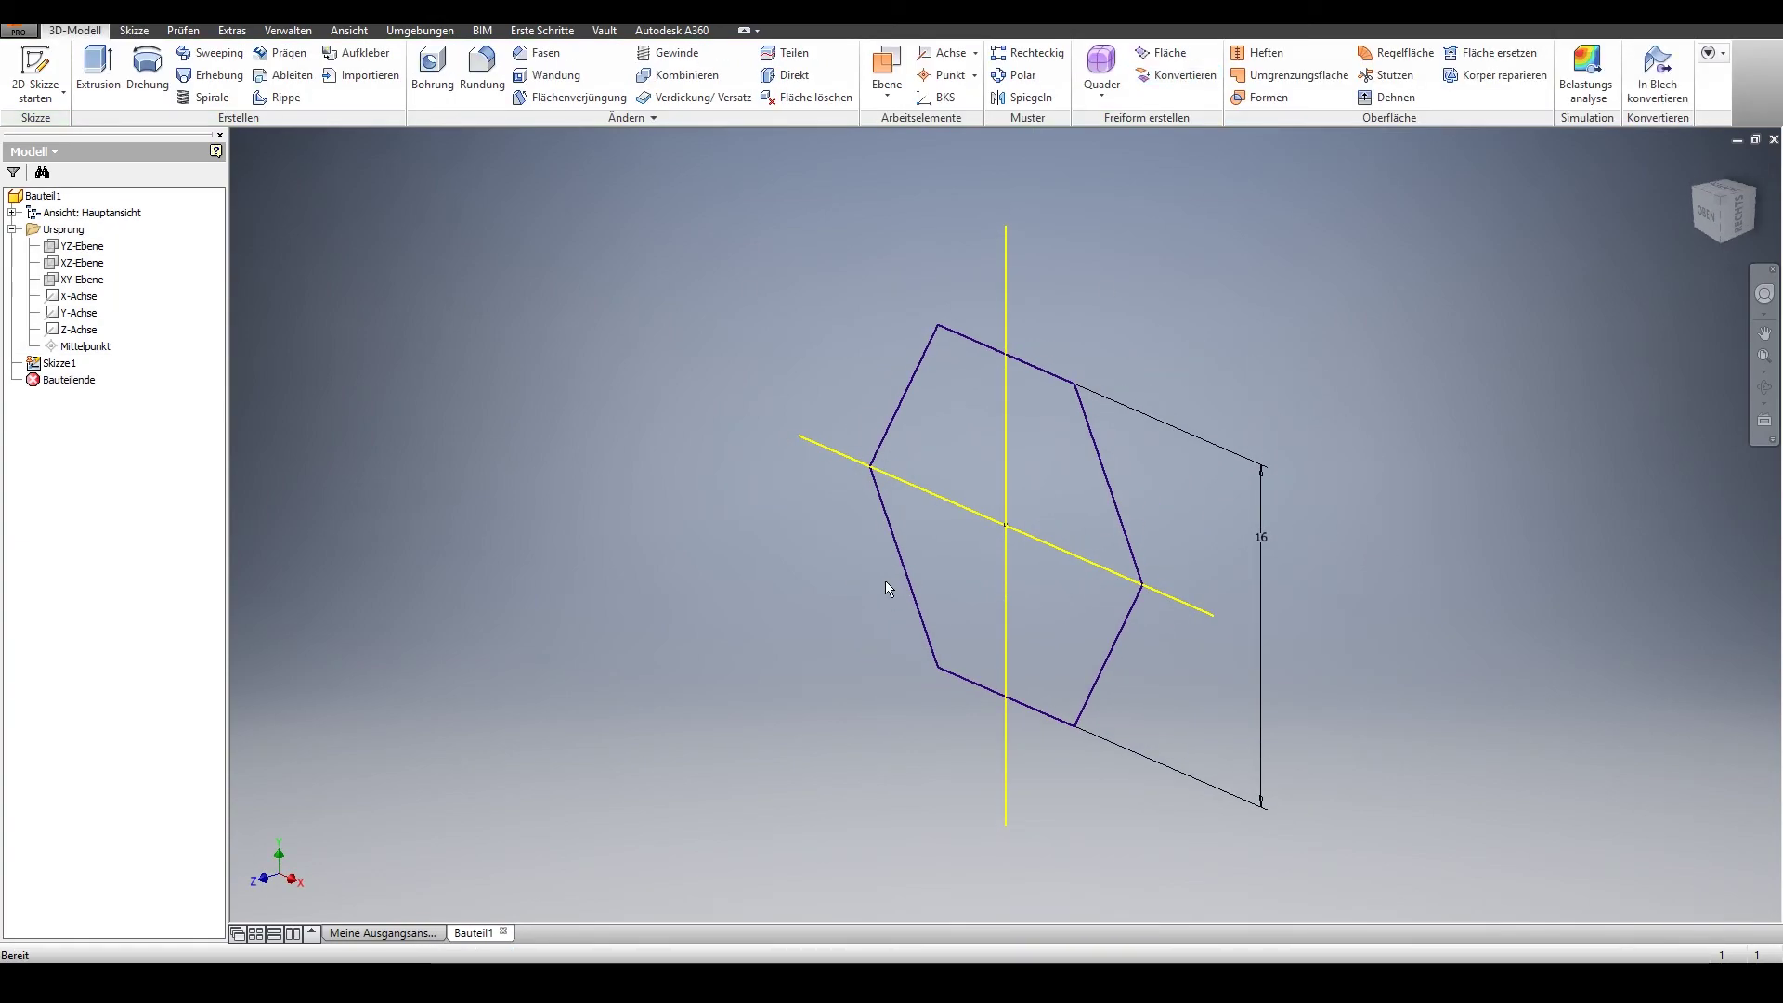
Extrude the hexagon sketch 6 mm into a solid prism.
{"action": "left_click", "coordinate": [96, 63]}
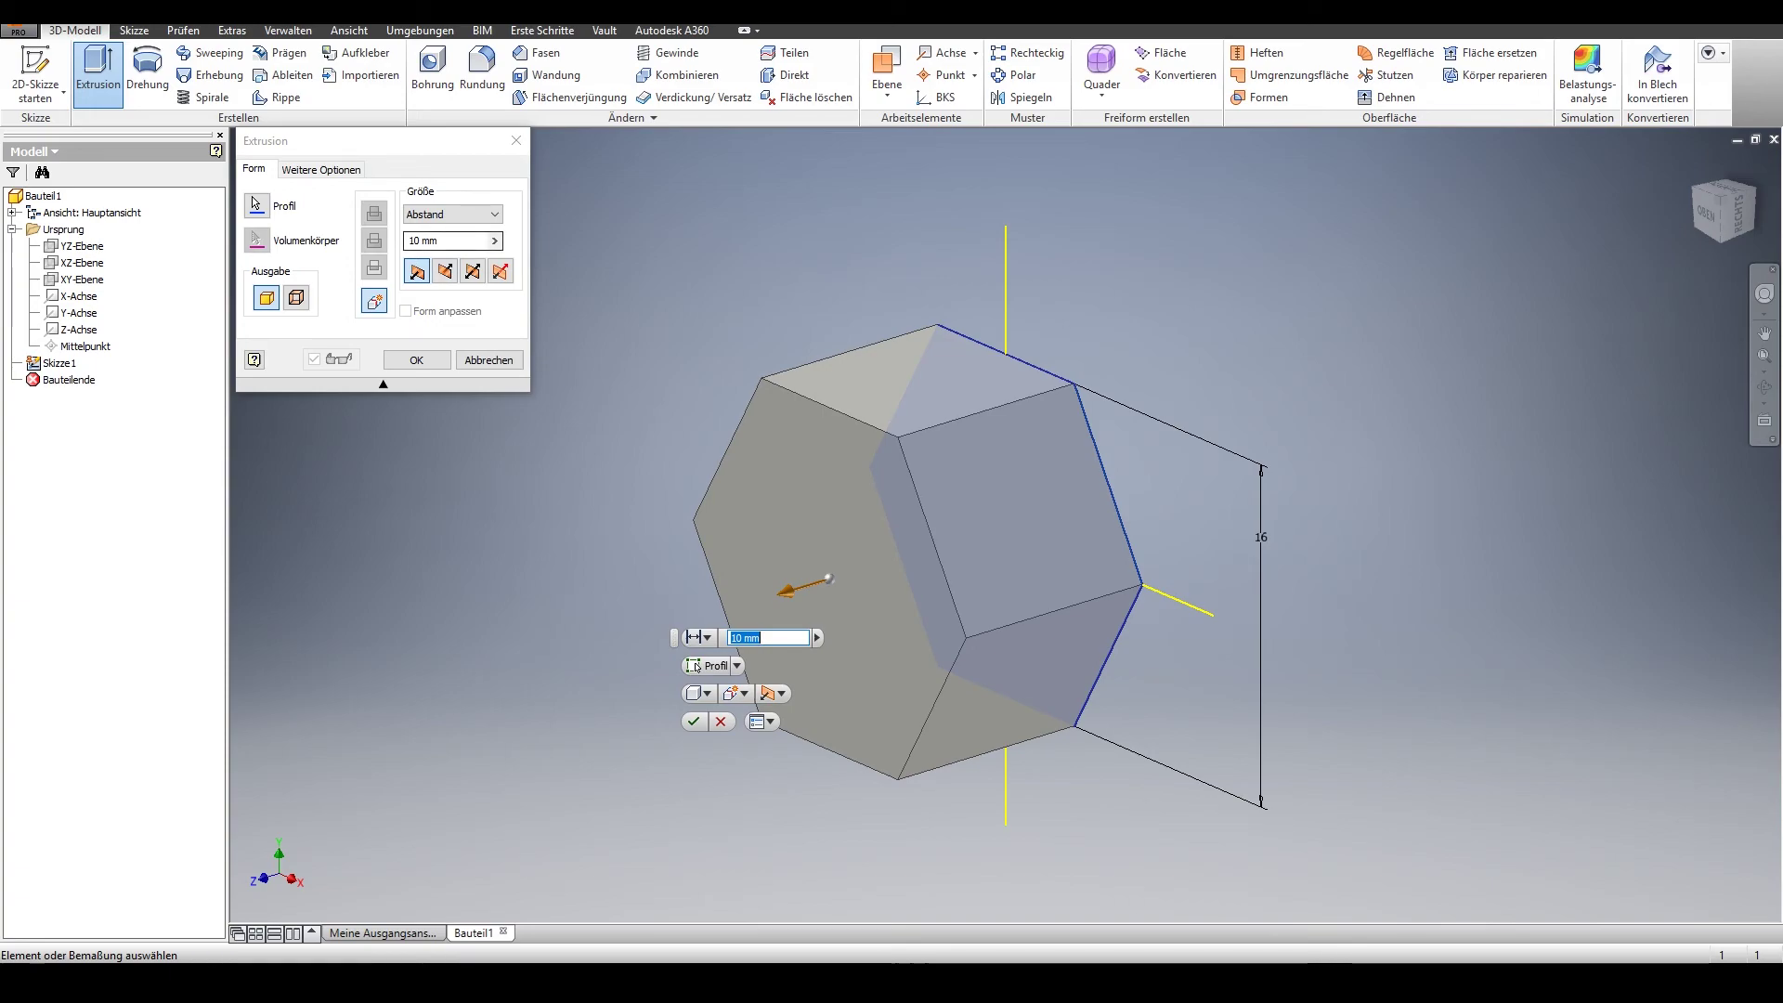
{"action": "left_click", "coordinate": [420, 240]}
{"action": "type", "text": "6"}
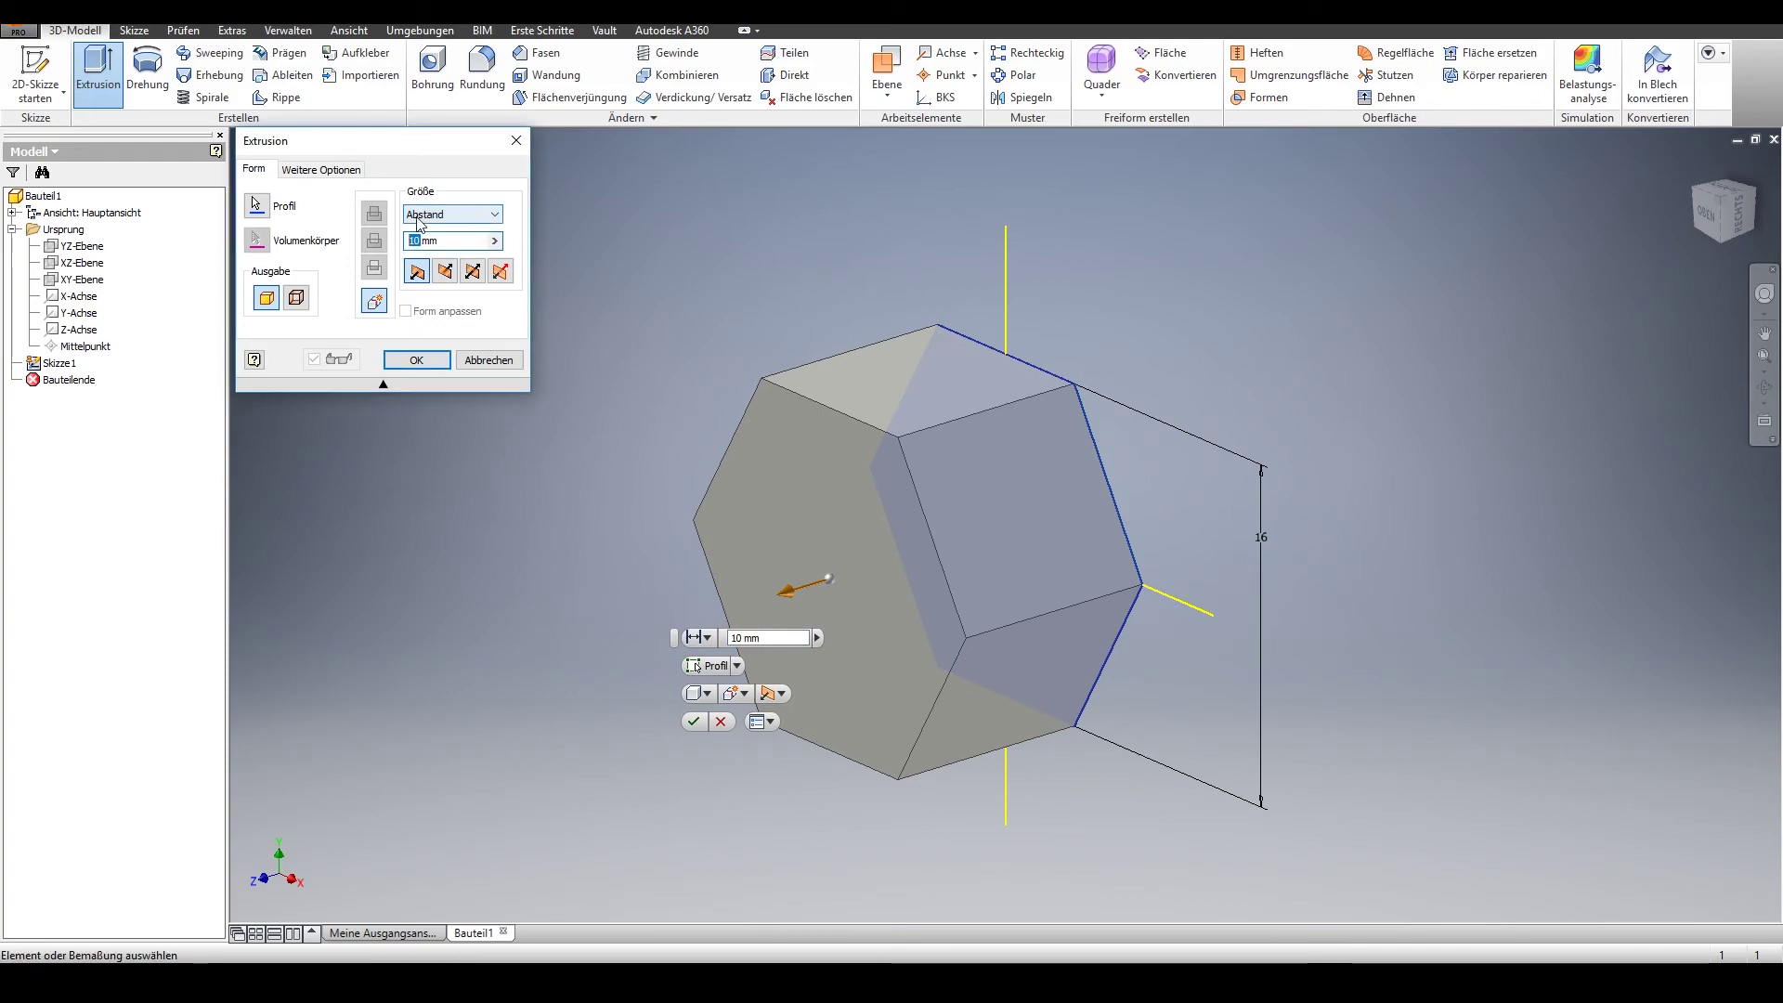
{"action": "left_click", "coordinate": [417, 360]}
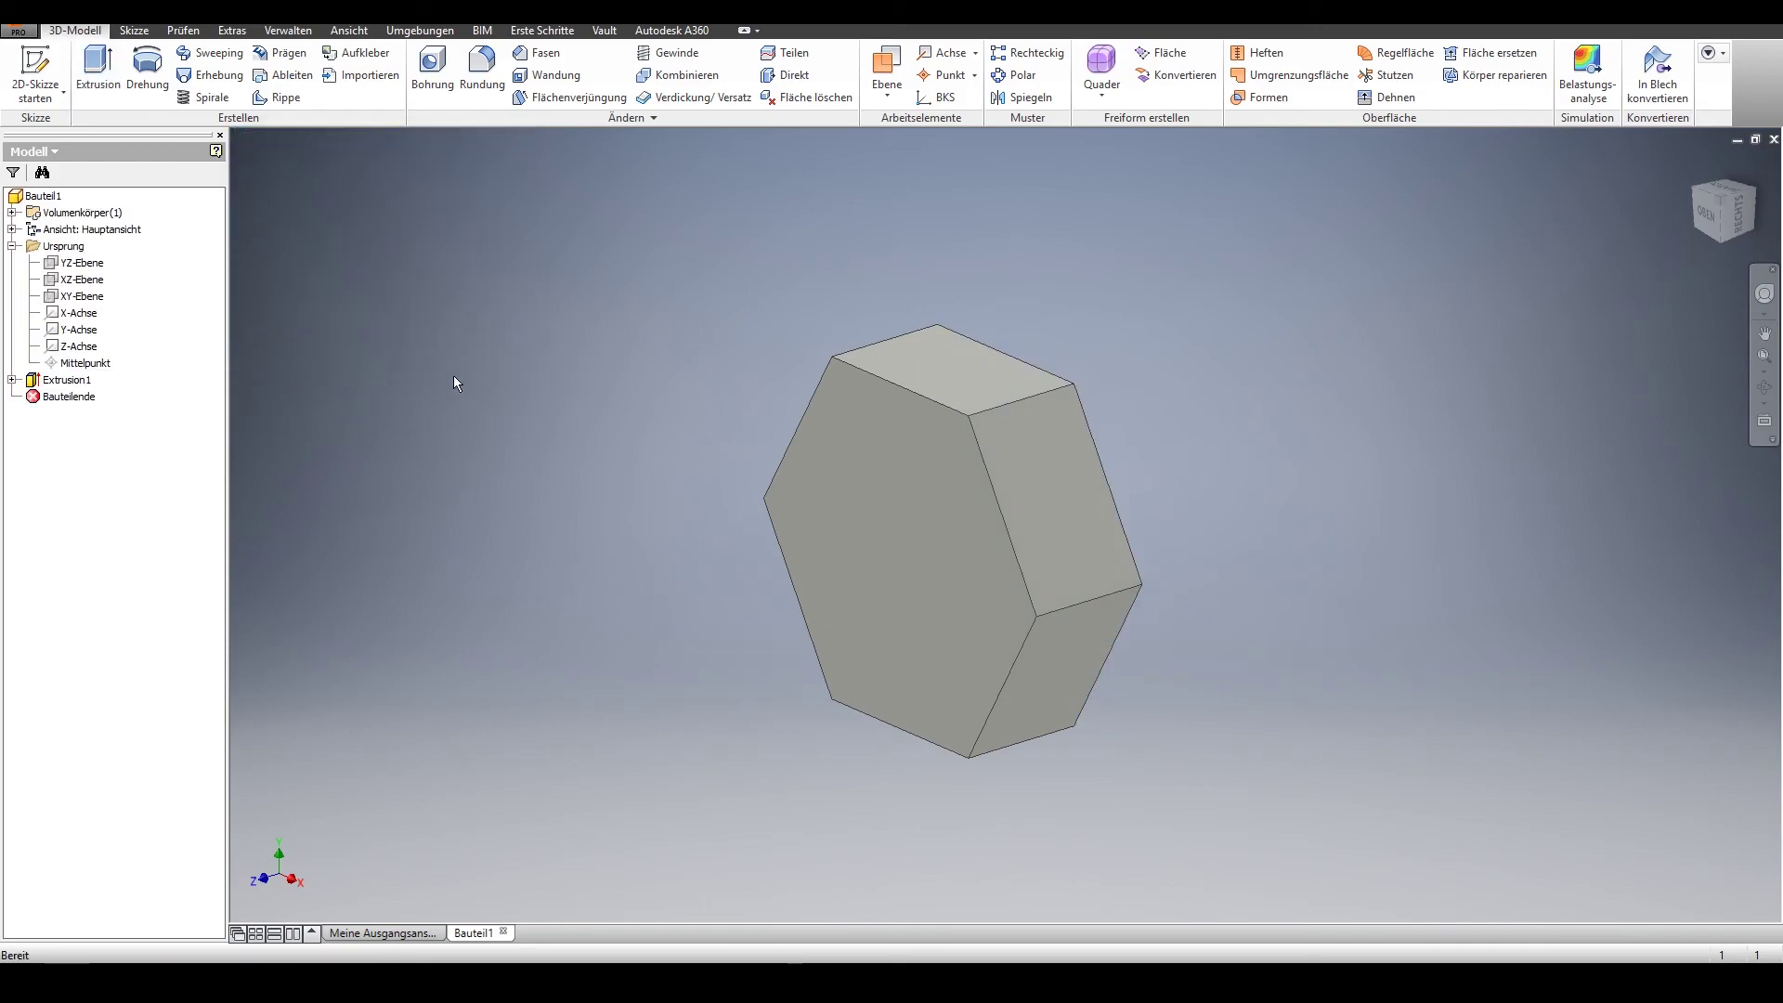
{"action": "right_click", "coordinate": [912, 546]}
Sketch a 14,6 mm circle at the origin on the hexagon's face.
{"action": "left_click", "coordinate": [928, 599]}
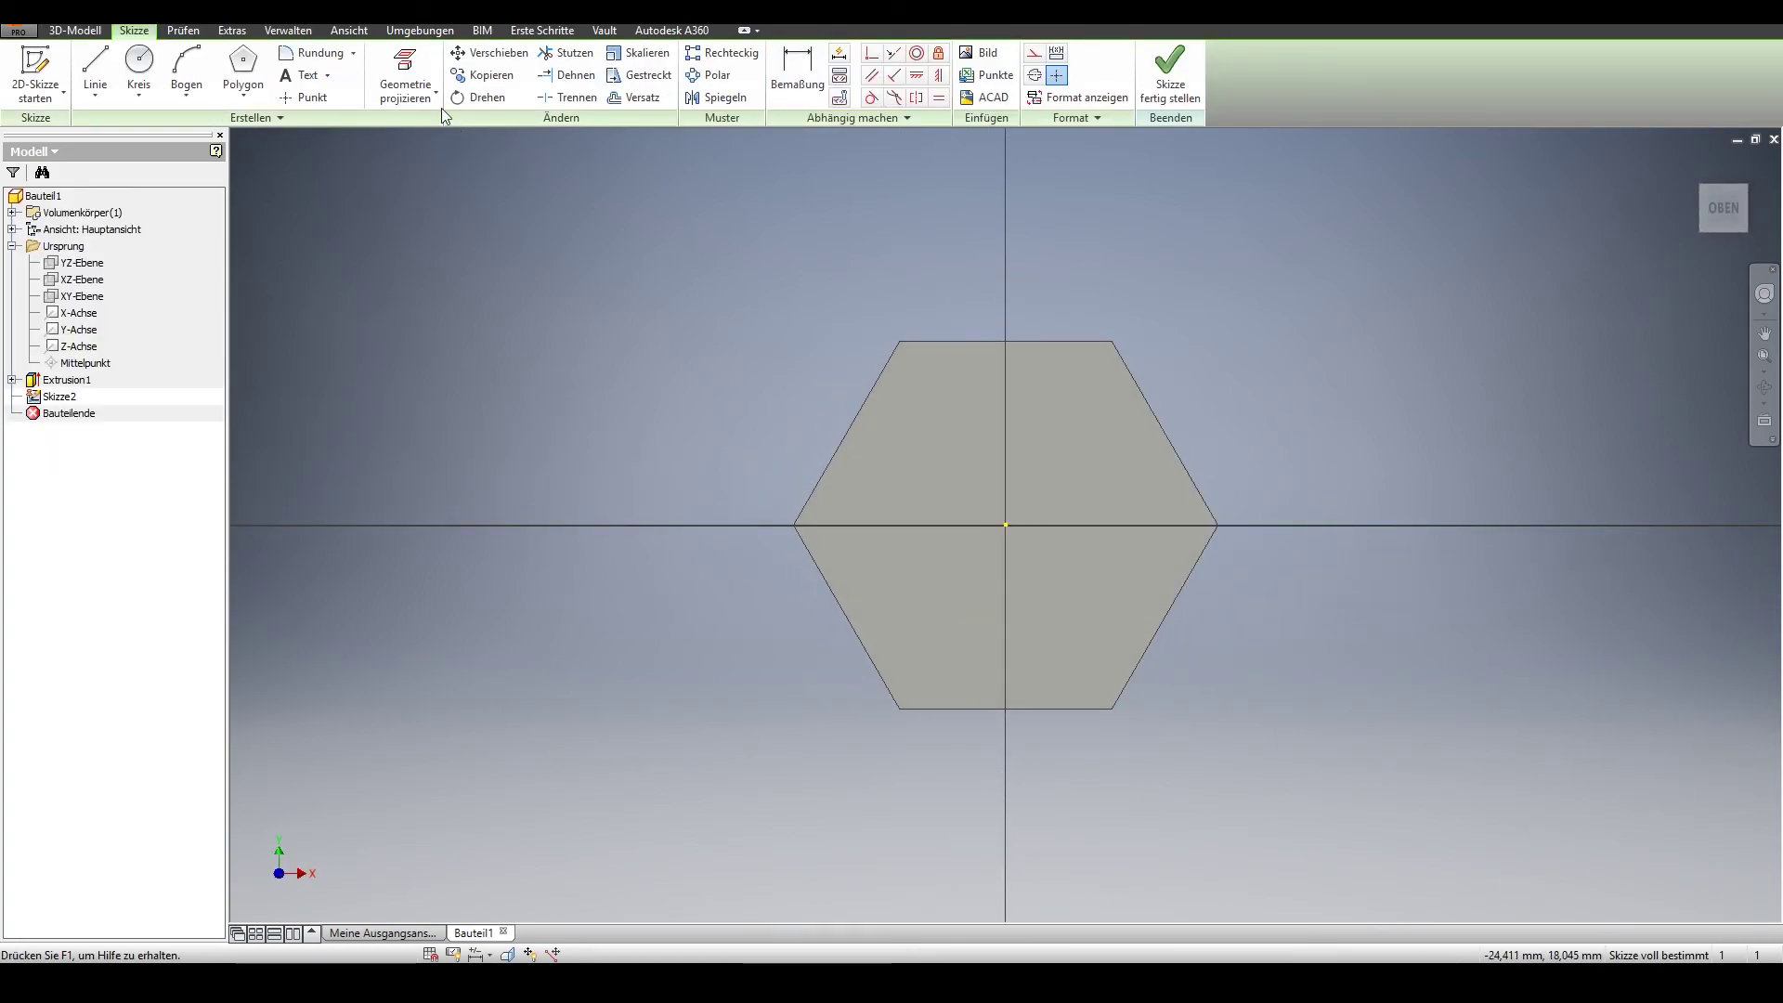
{"action": "left_click", "coordinate": [427, 70]}
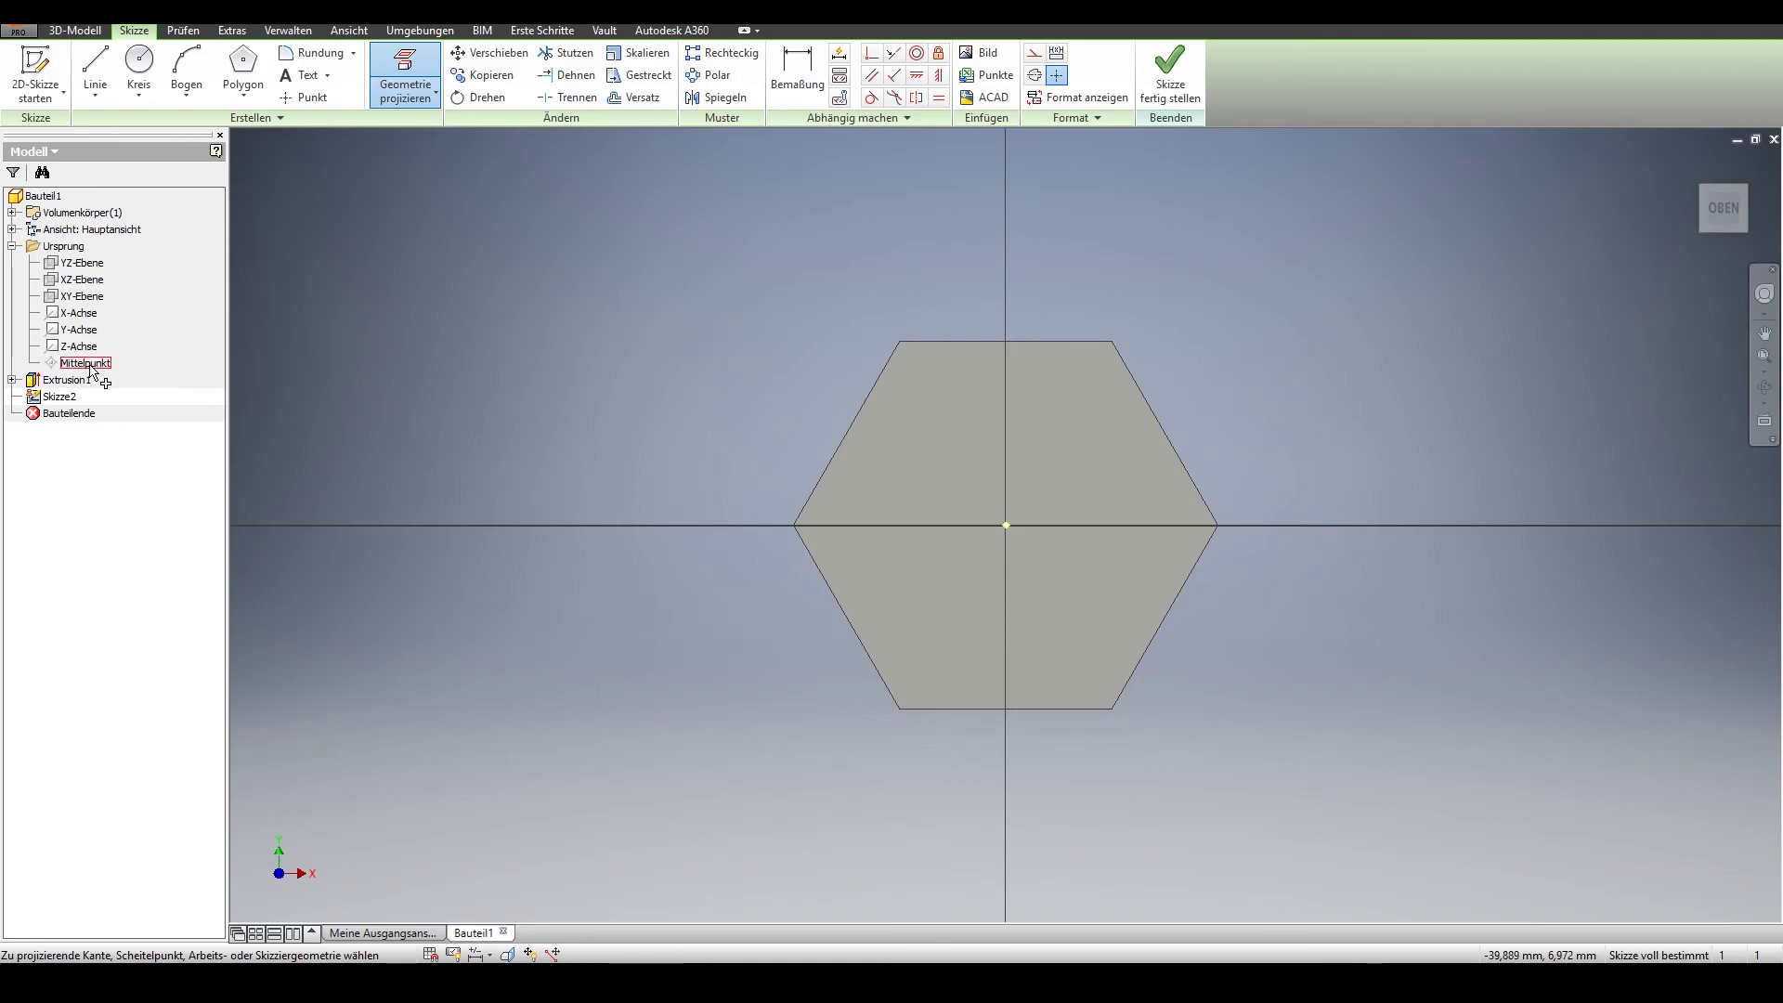
{"action": "left_click", "coordinate": [79, 330]}
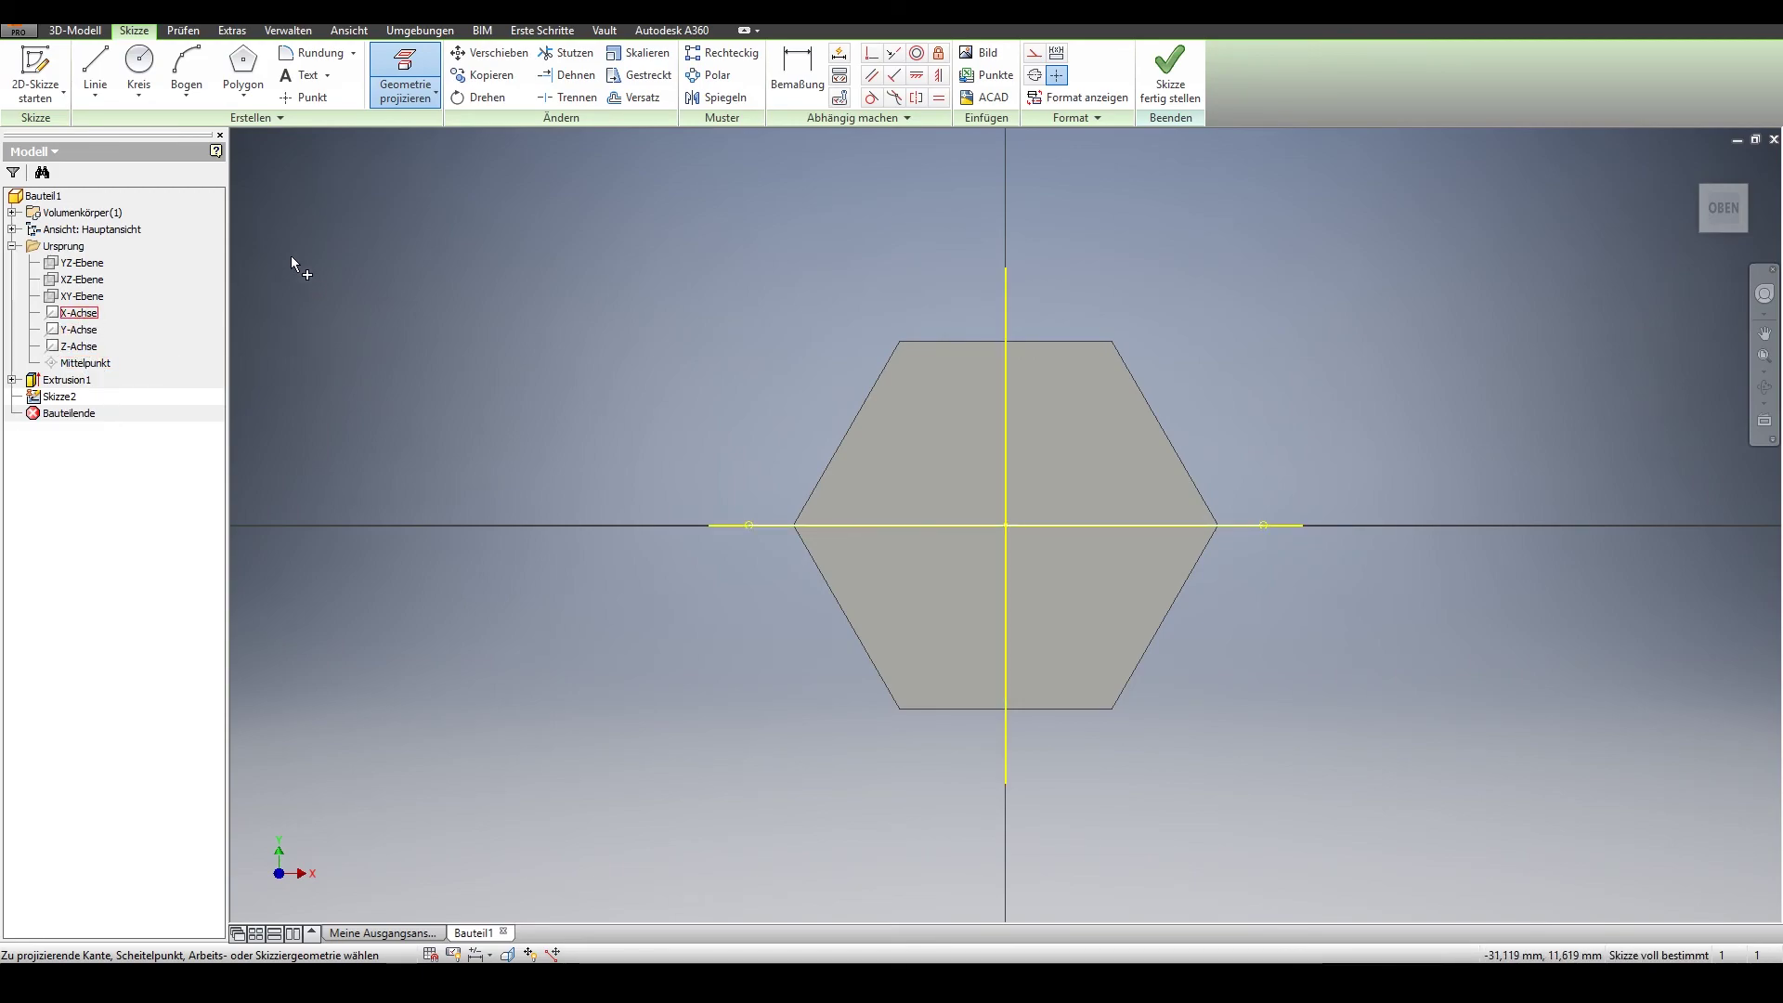
{"action": "left_click", "coordinate": [139, 67]}
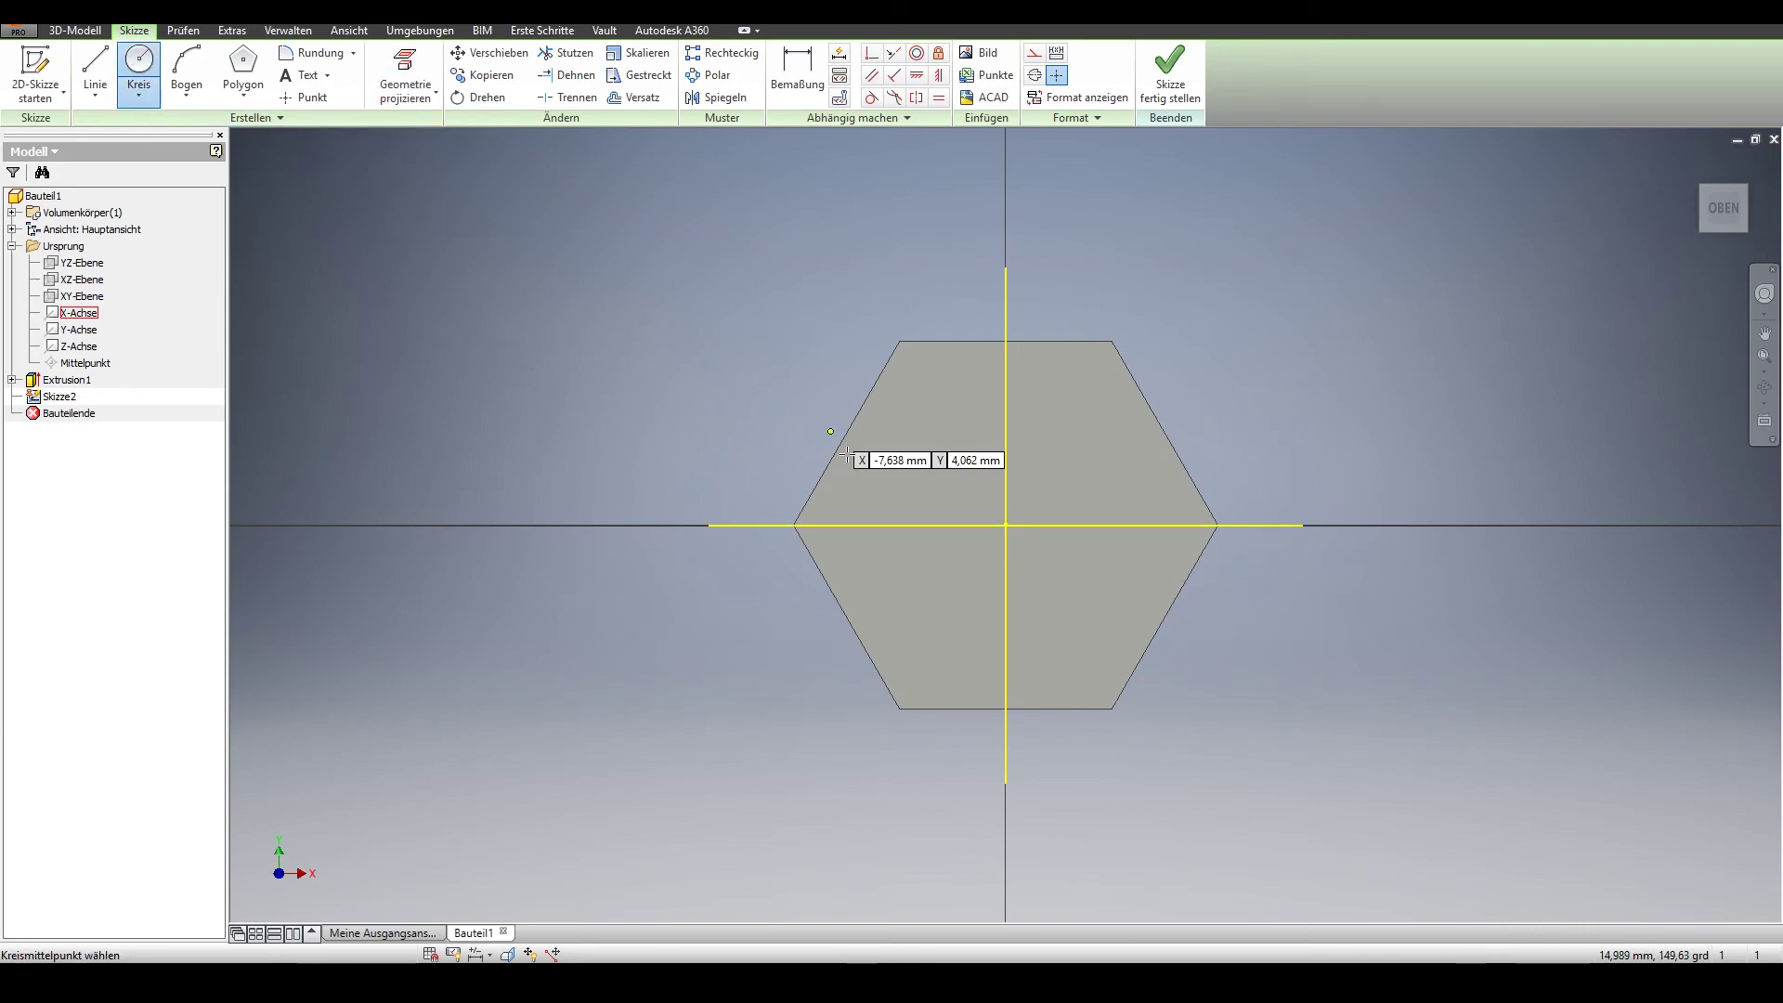
{"action": "left_click", "coordinate": [1005, 526]}
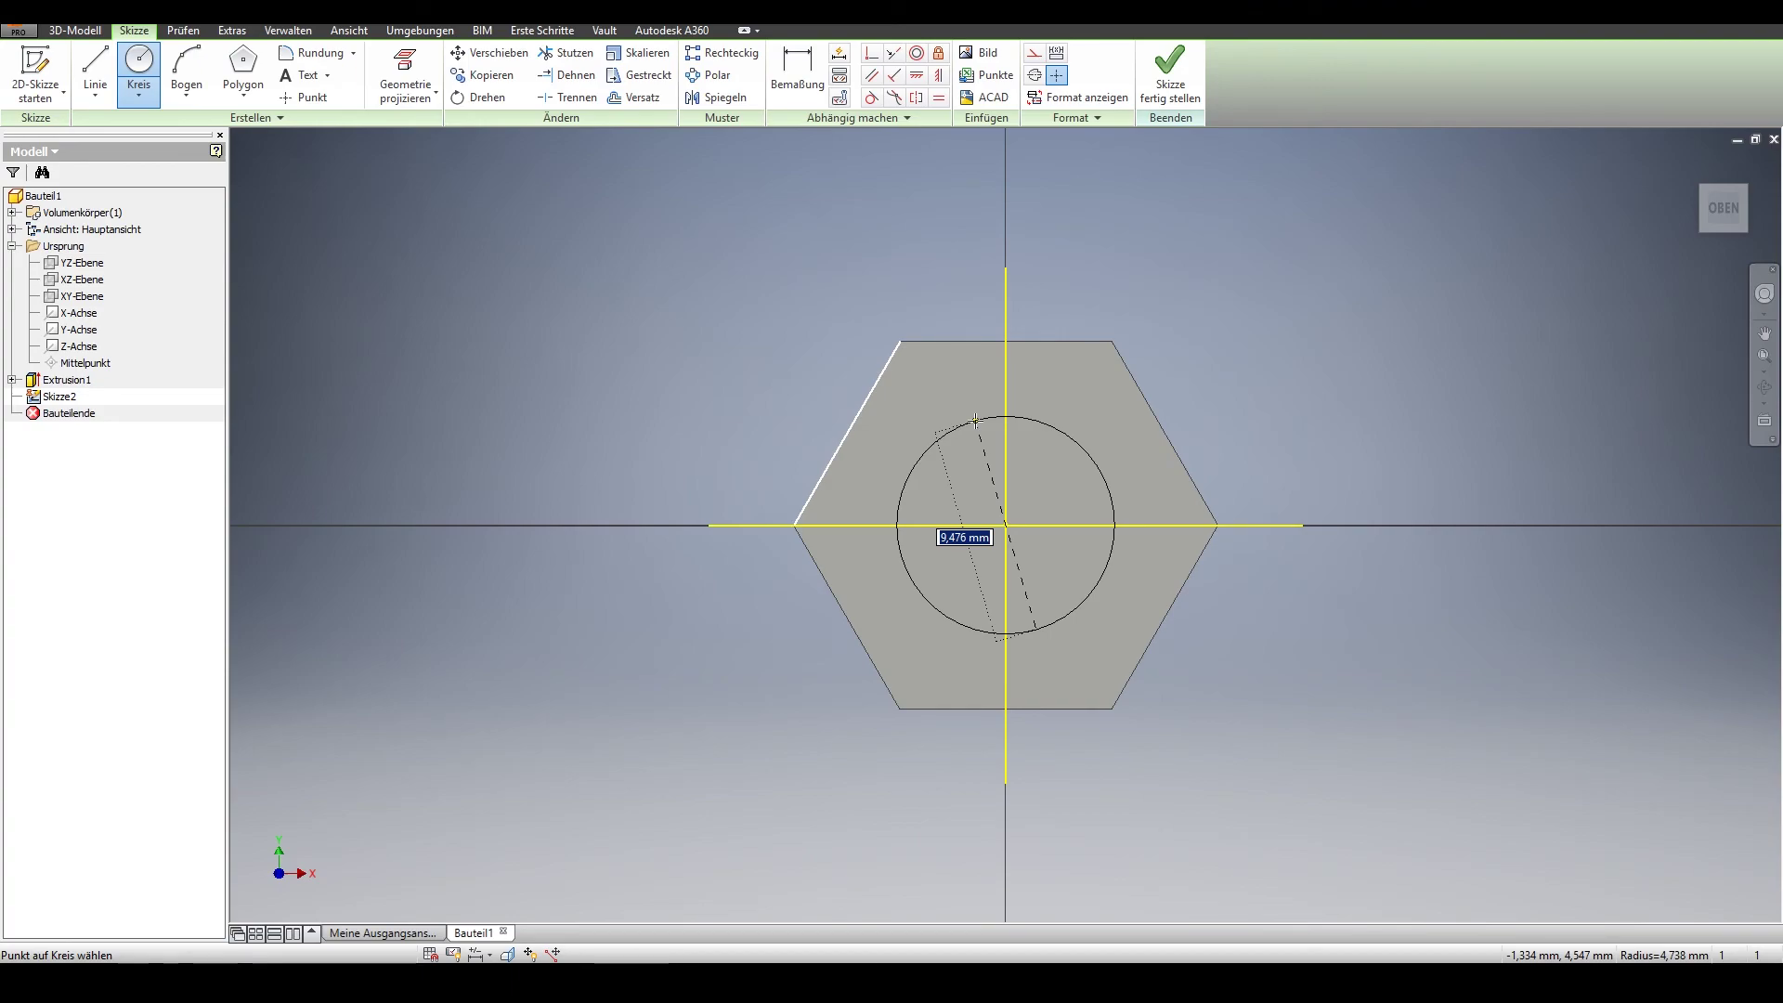
{"action": "type", "text": "14,6"}
{"action": "key", "text": "Return"}
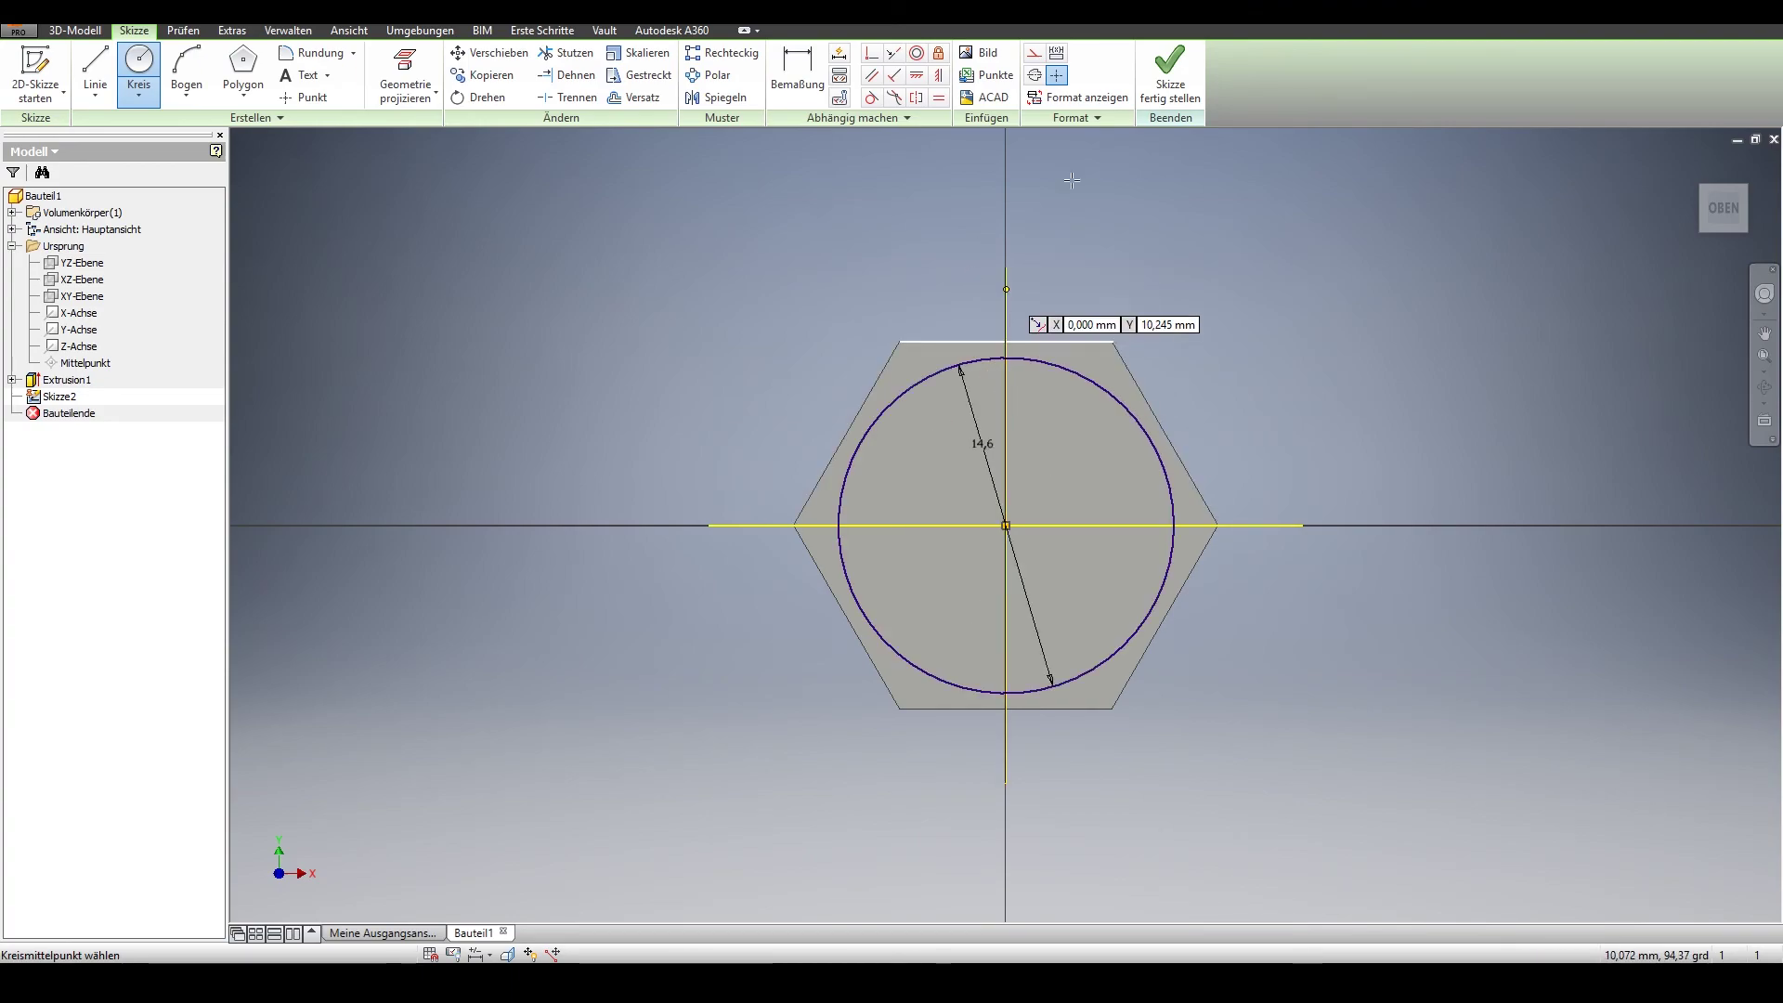
{"action": "left_click", "coordinate": [1164, 67]}
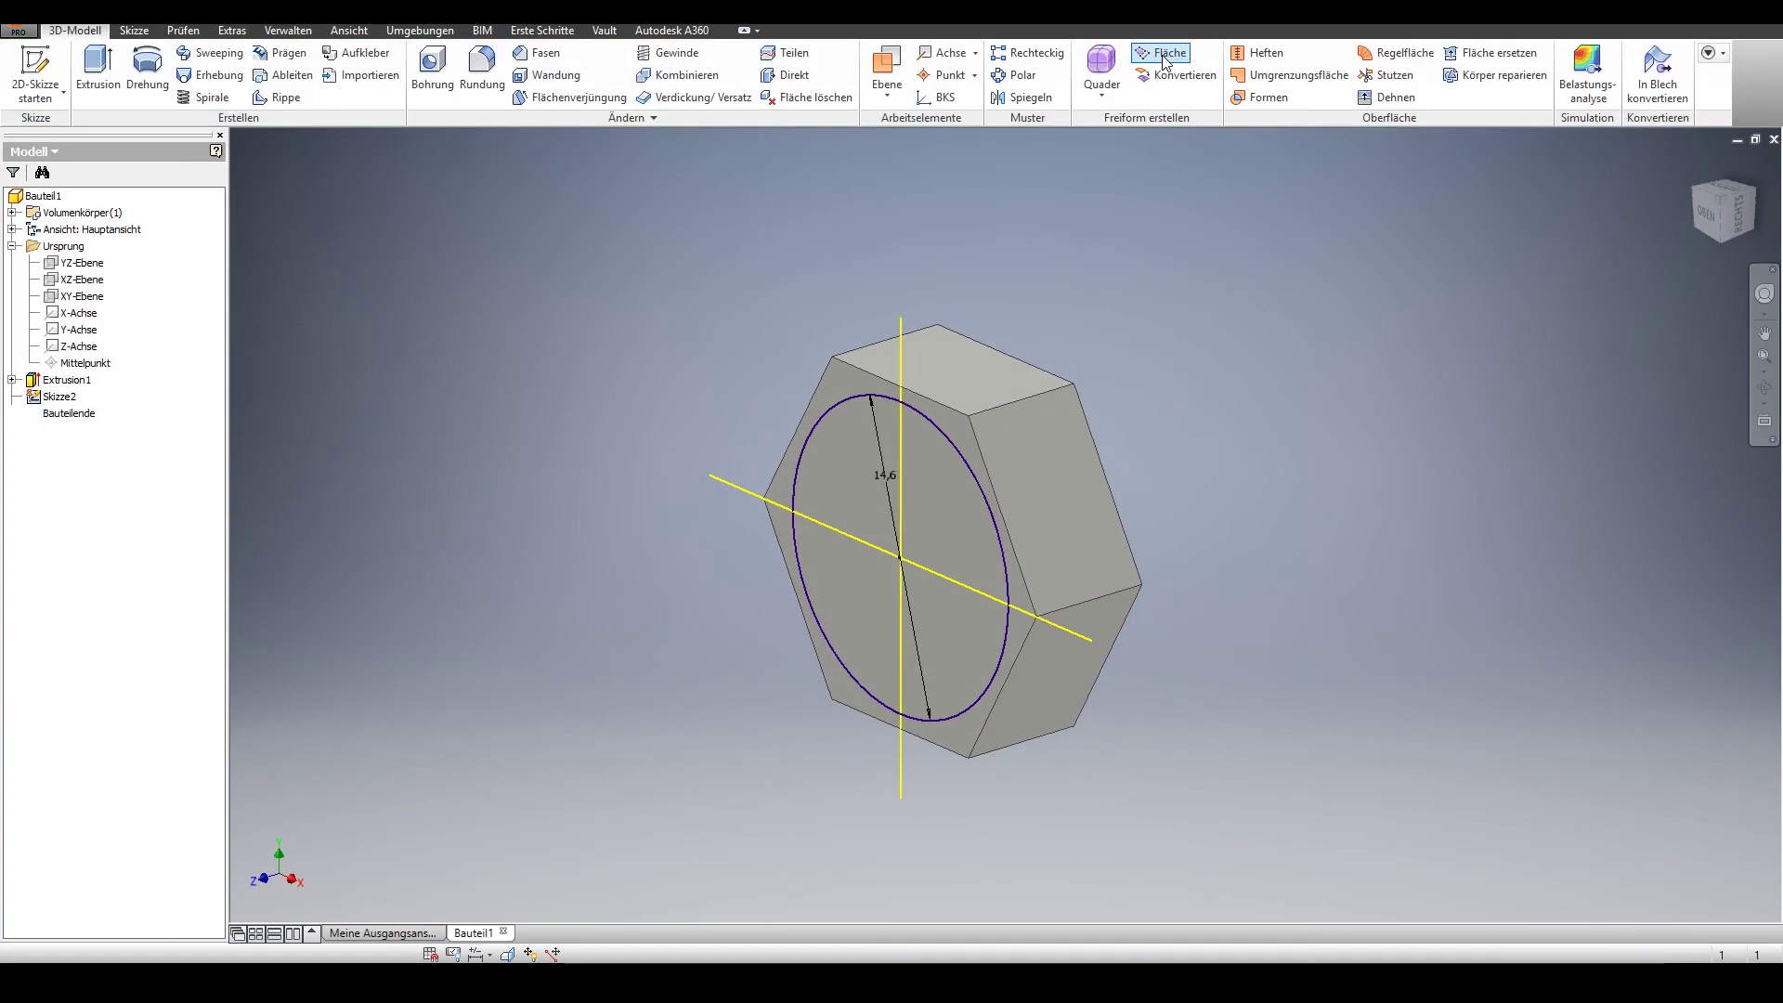
Extrude the 14,6 mm circle 0,6 mm into a raised disc.
{"action": "left_click", "coordinate": [98, 59]}
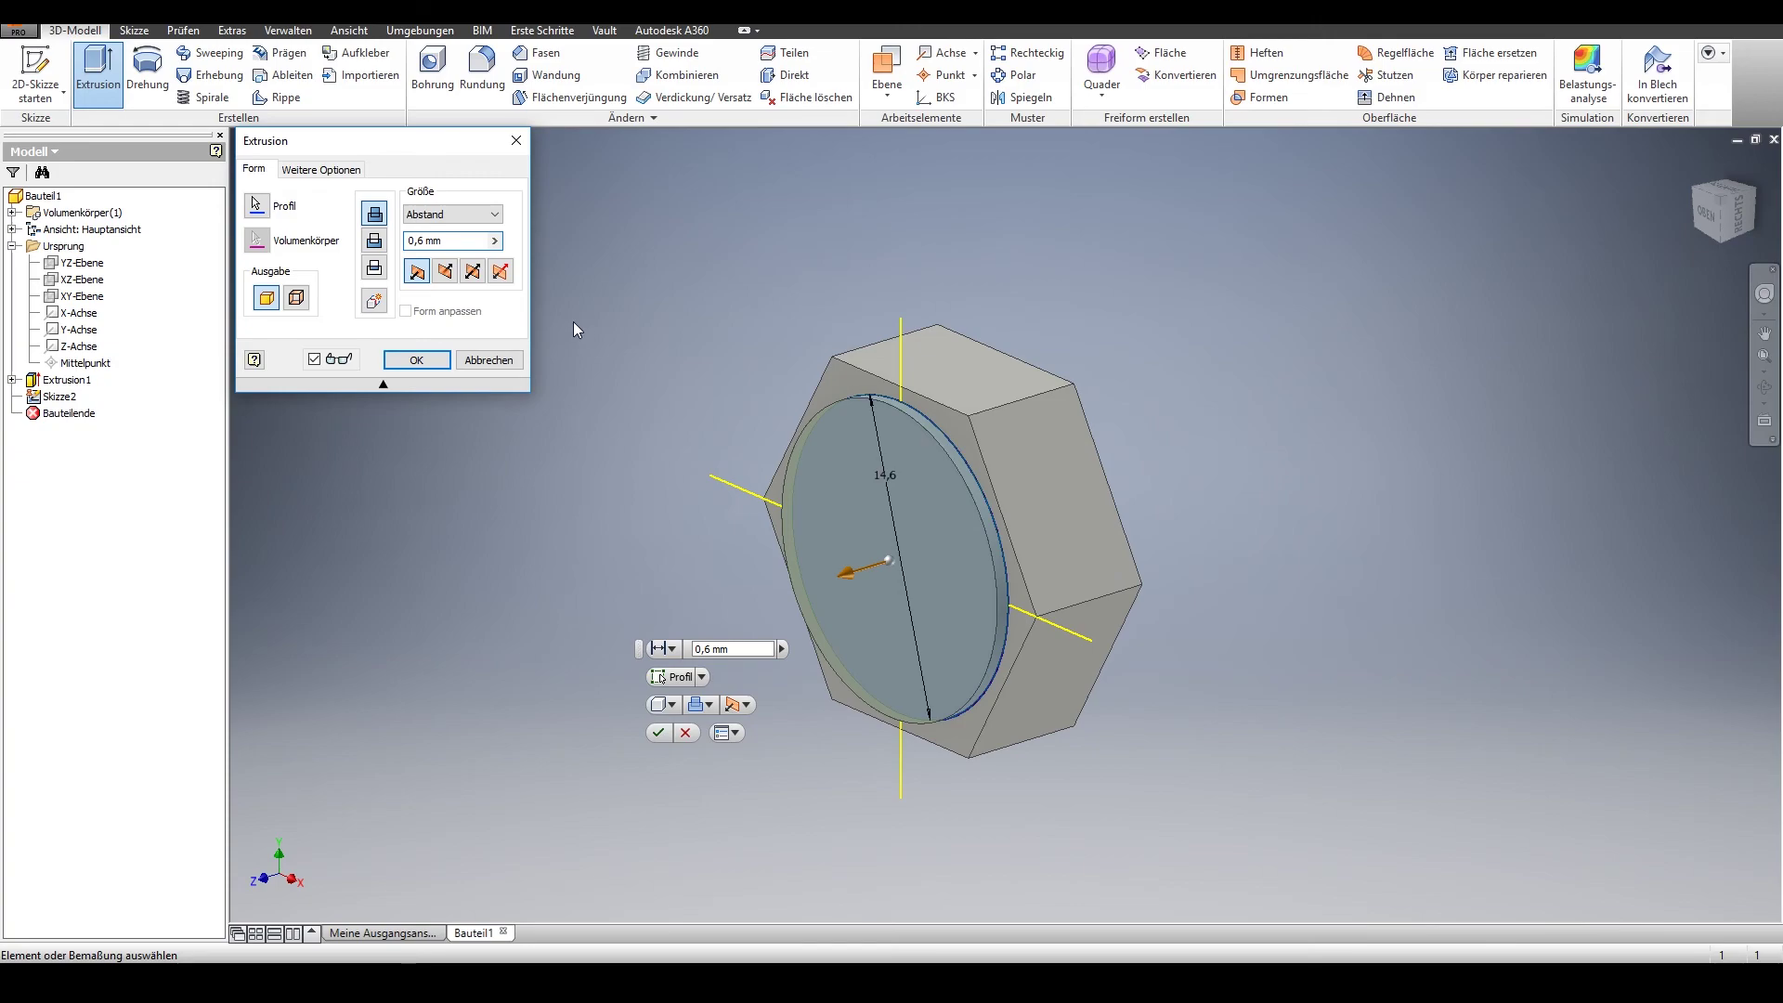
{"action": "left_click", "coordinate": [416, 360]}
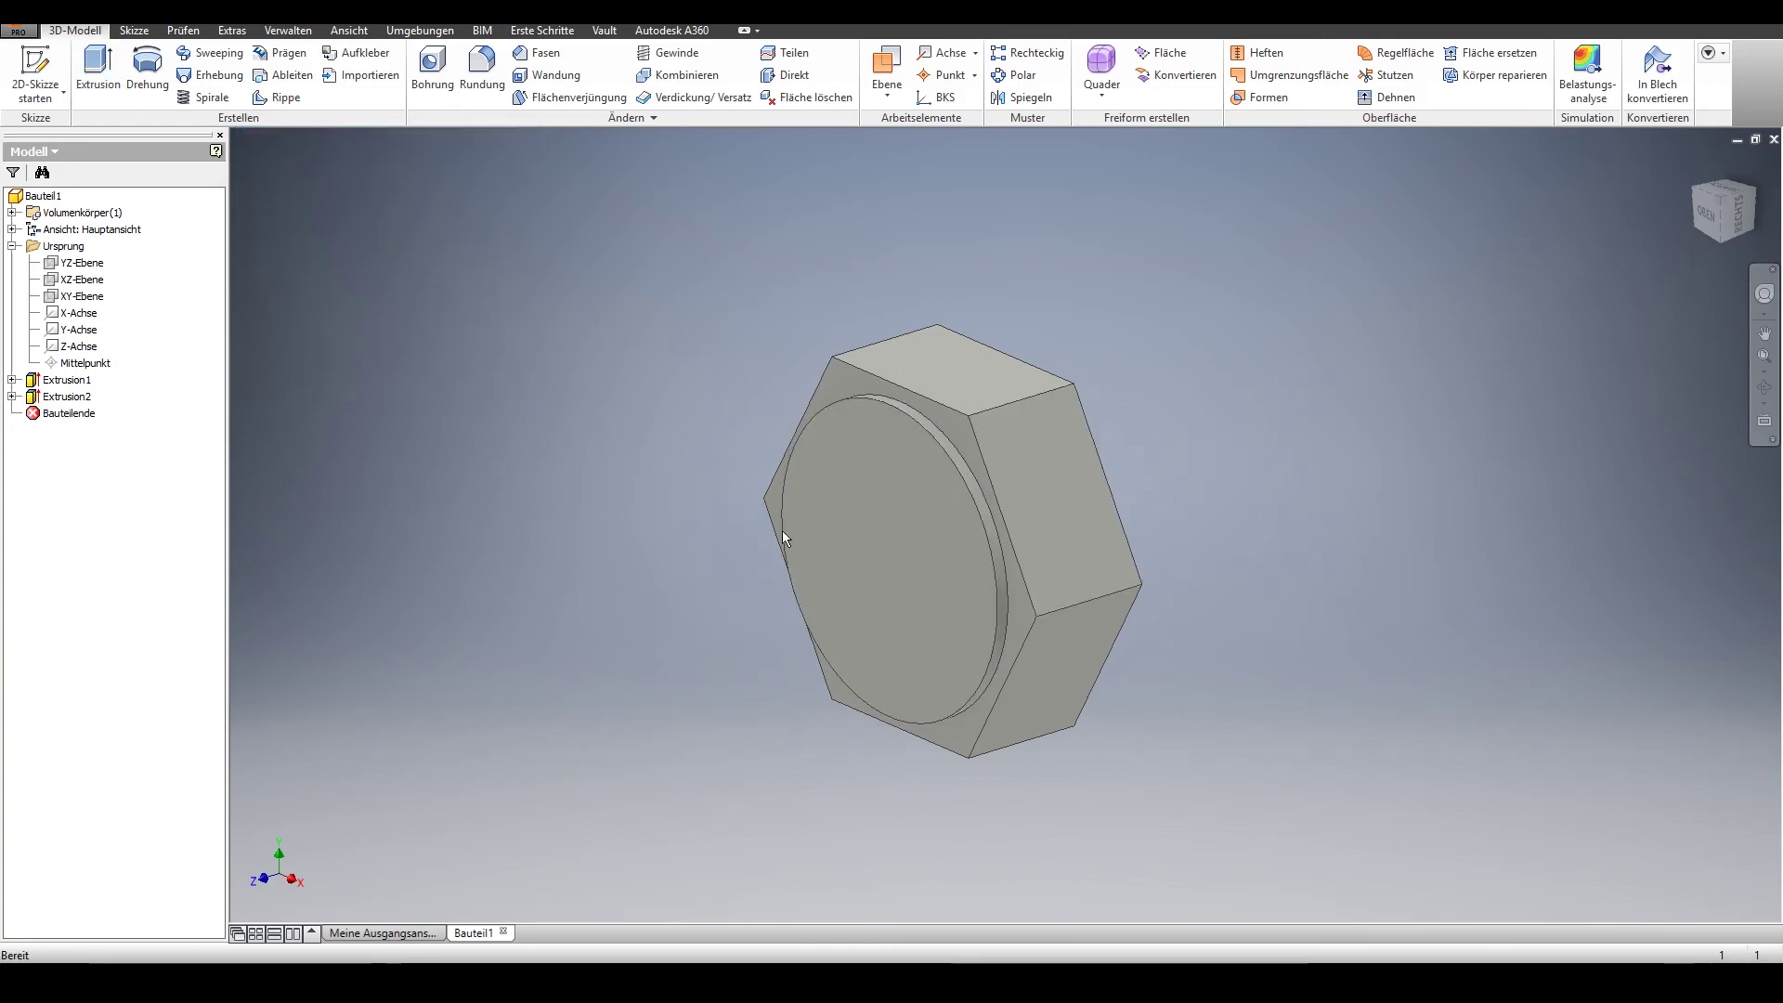
{"action": "right_click", "coordinate": [905, 516]}
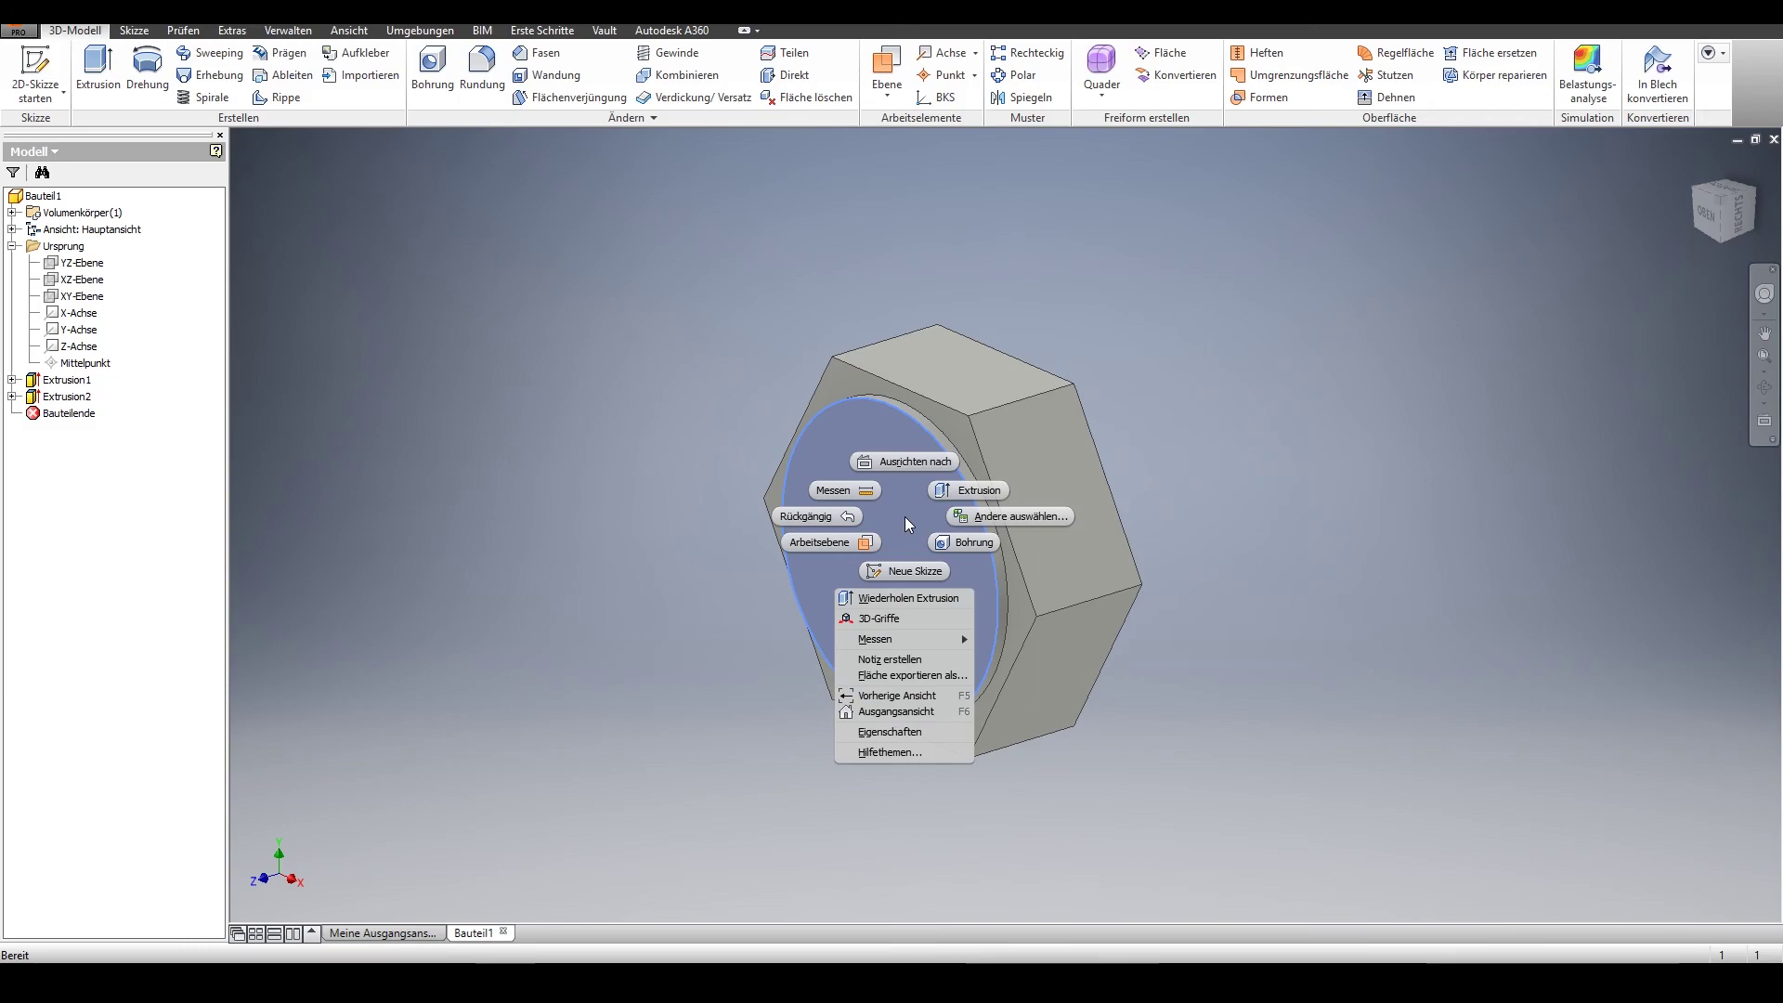
Sketch a 10 mm circle centred on the origin on the disc face.
{"action": "left_click", "coordinate": [917, 570]}
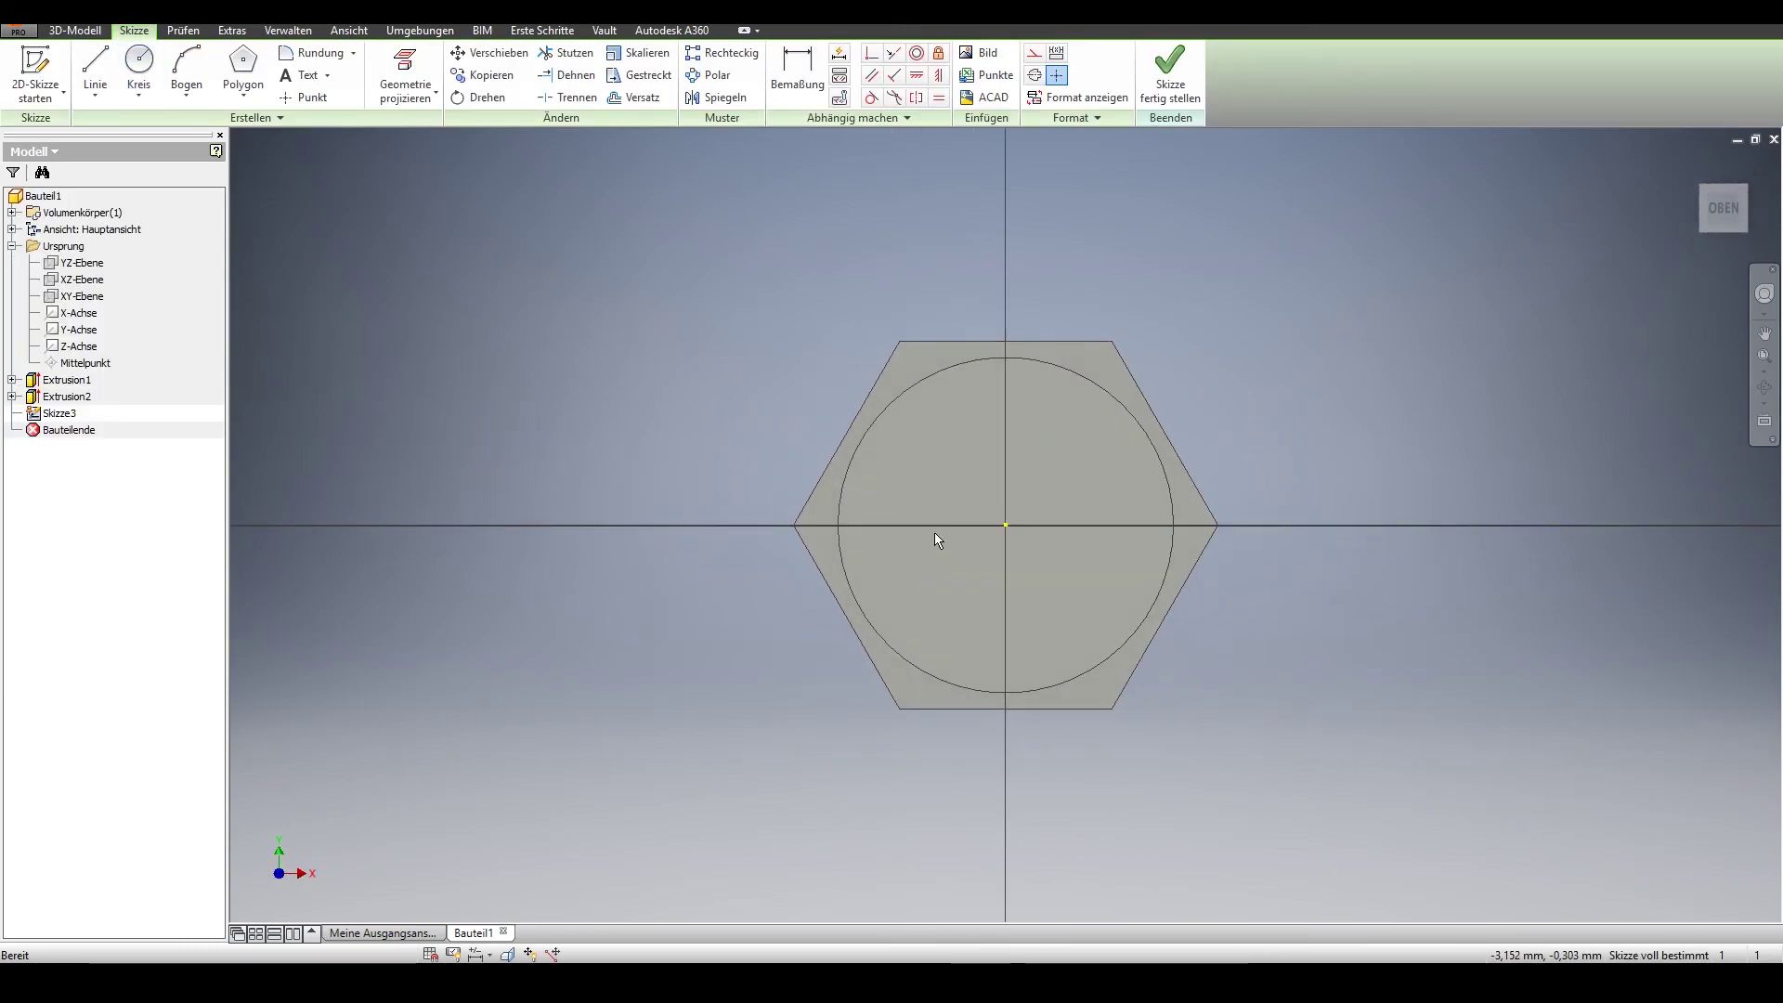
{"action": "left_click", "coordinate": [424, 61]}
{"action": "left_click", "coordinate": [79, 346]}
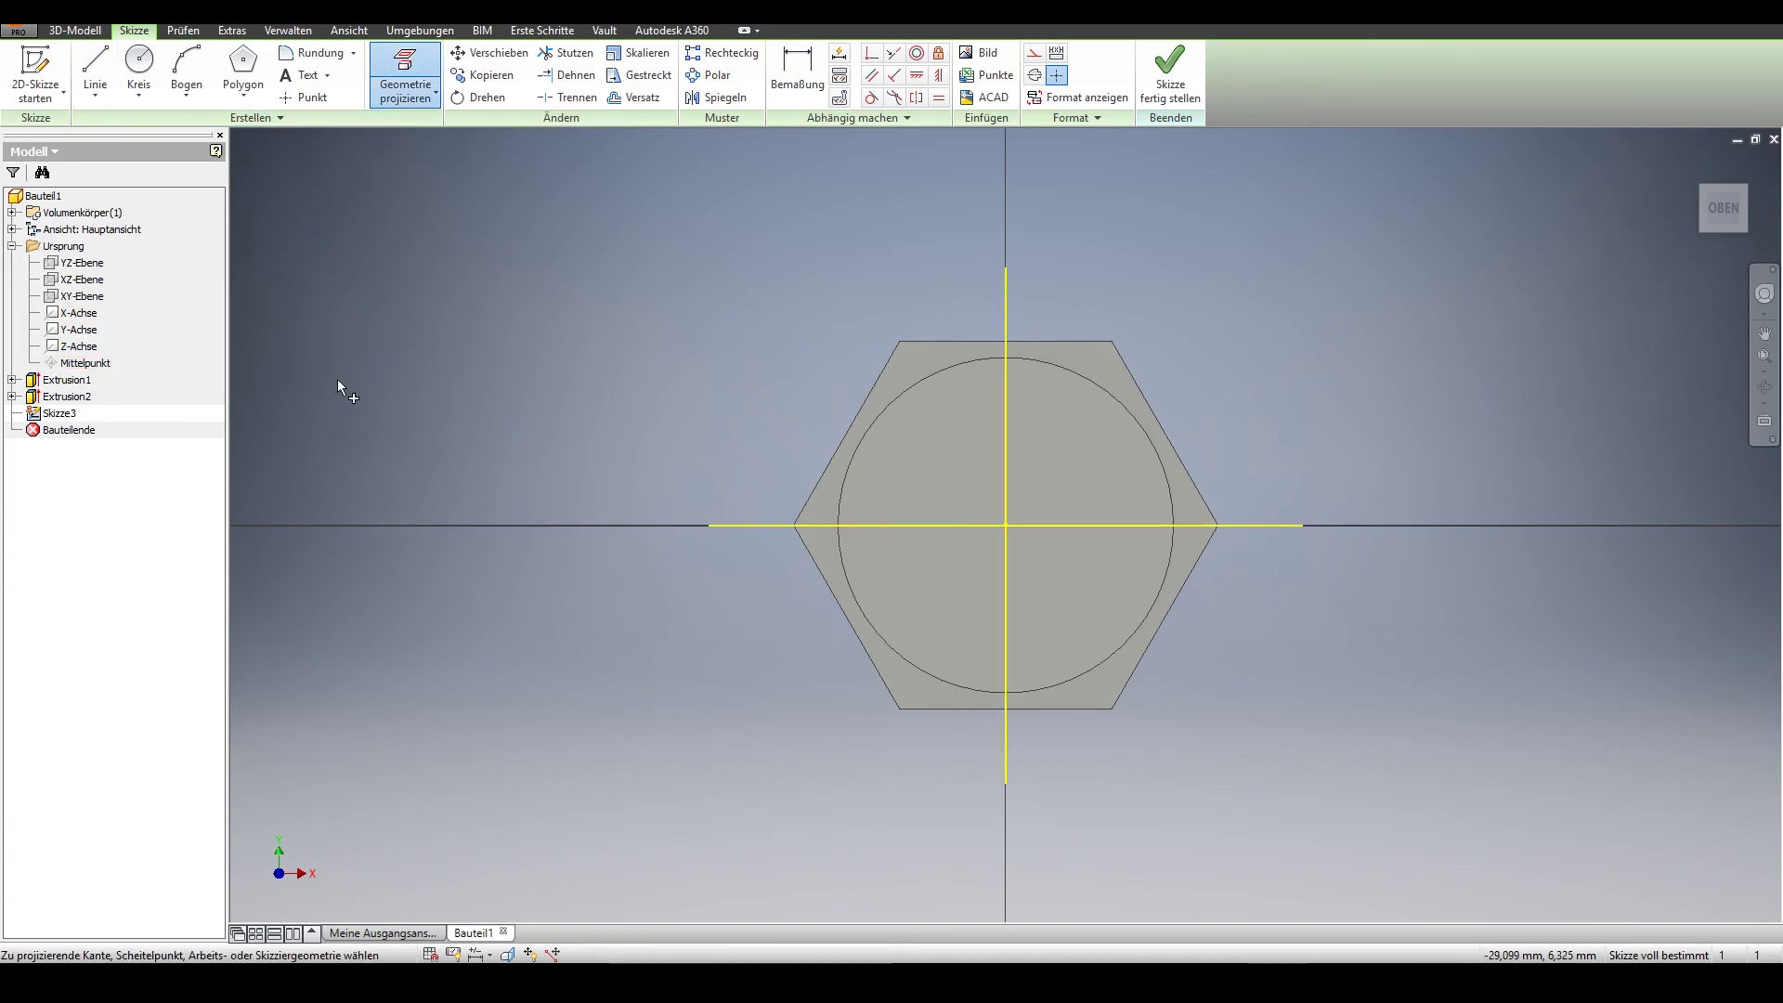
{"action": "left_click", "coordinate": [139, 65]}
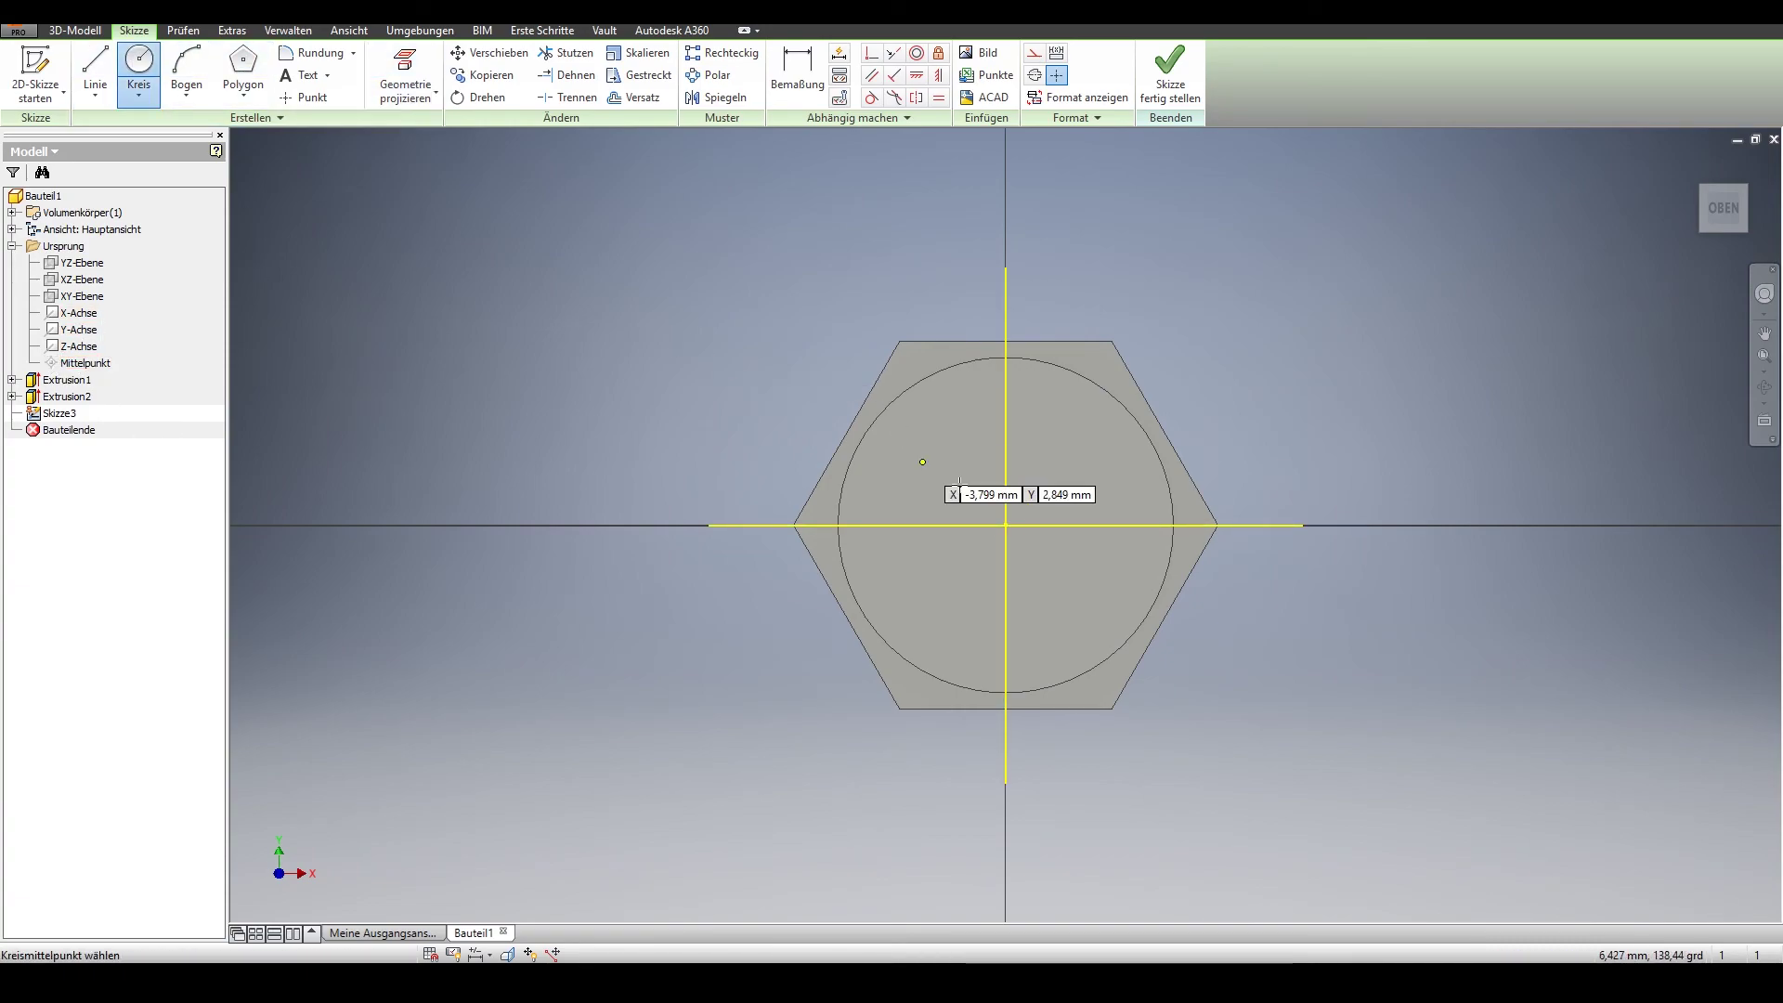
{"action": "left_click", "coordinate": [1006, 526]}
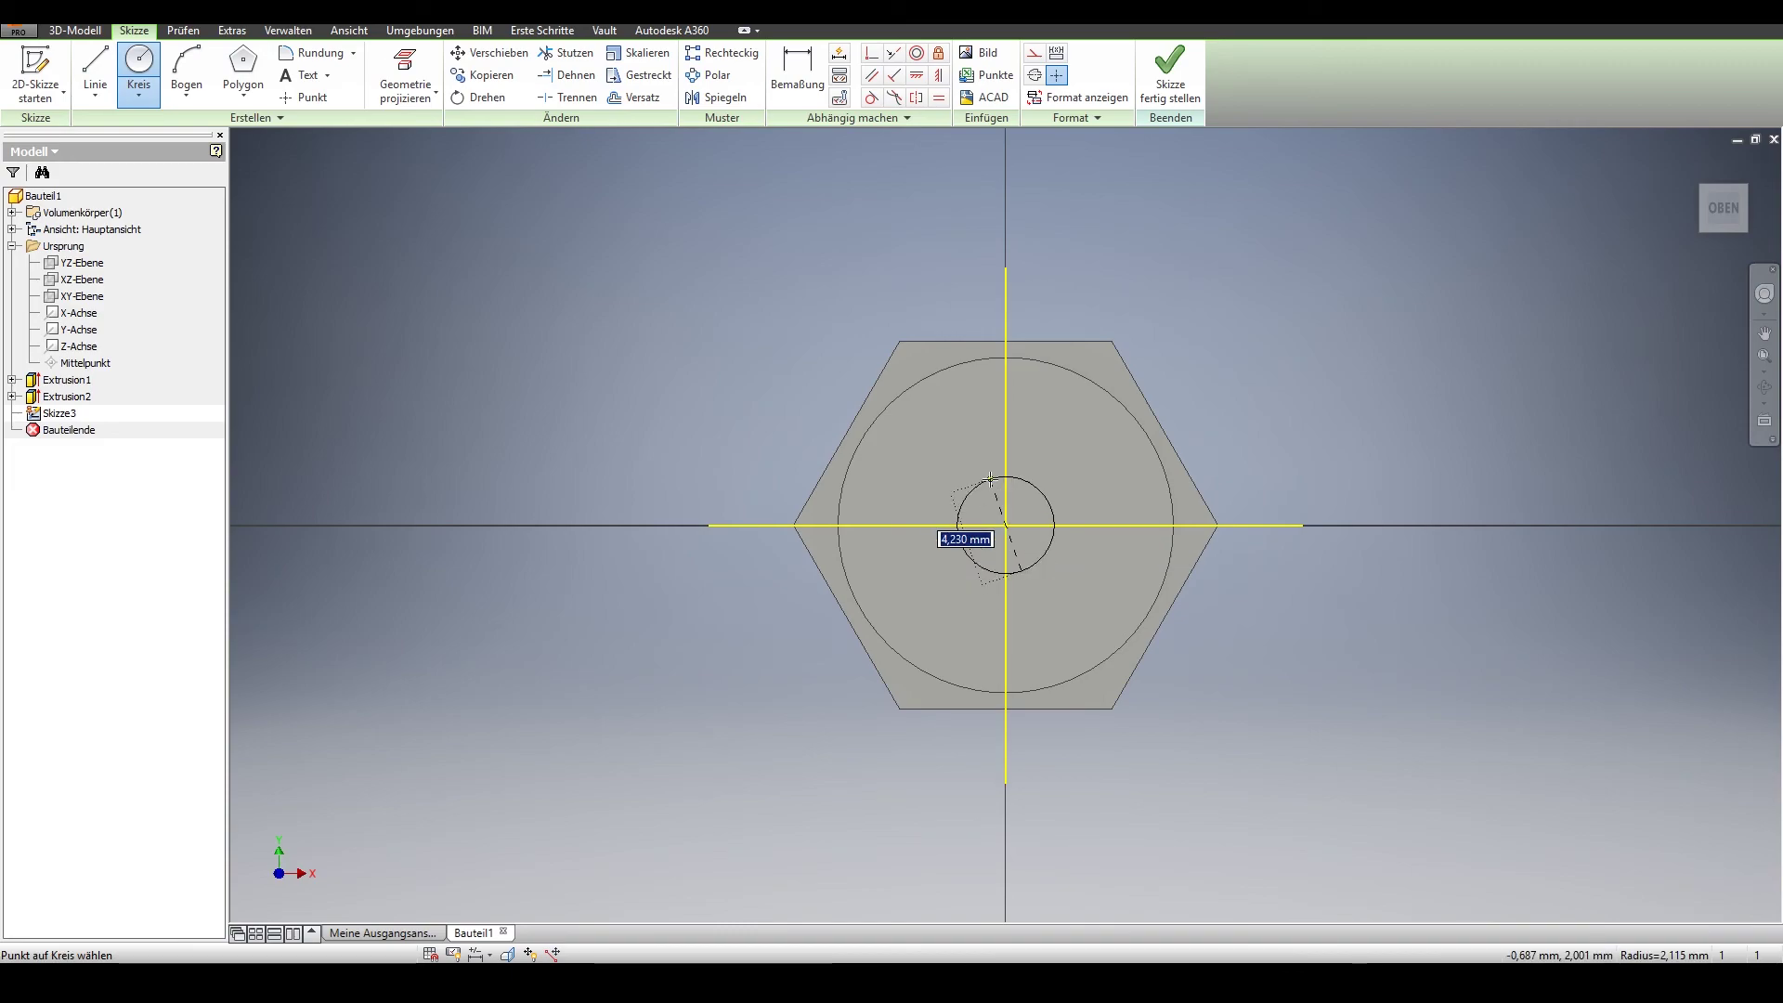
{"action": "type", "text": "10"}
{"action": "key", "text": "Return"}
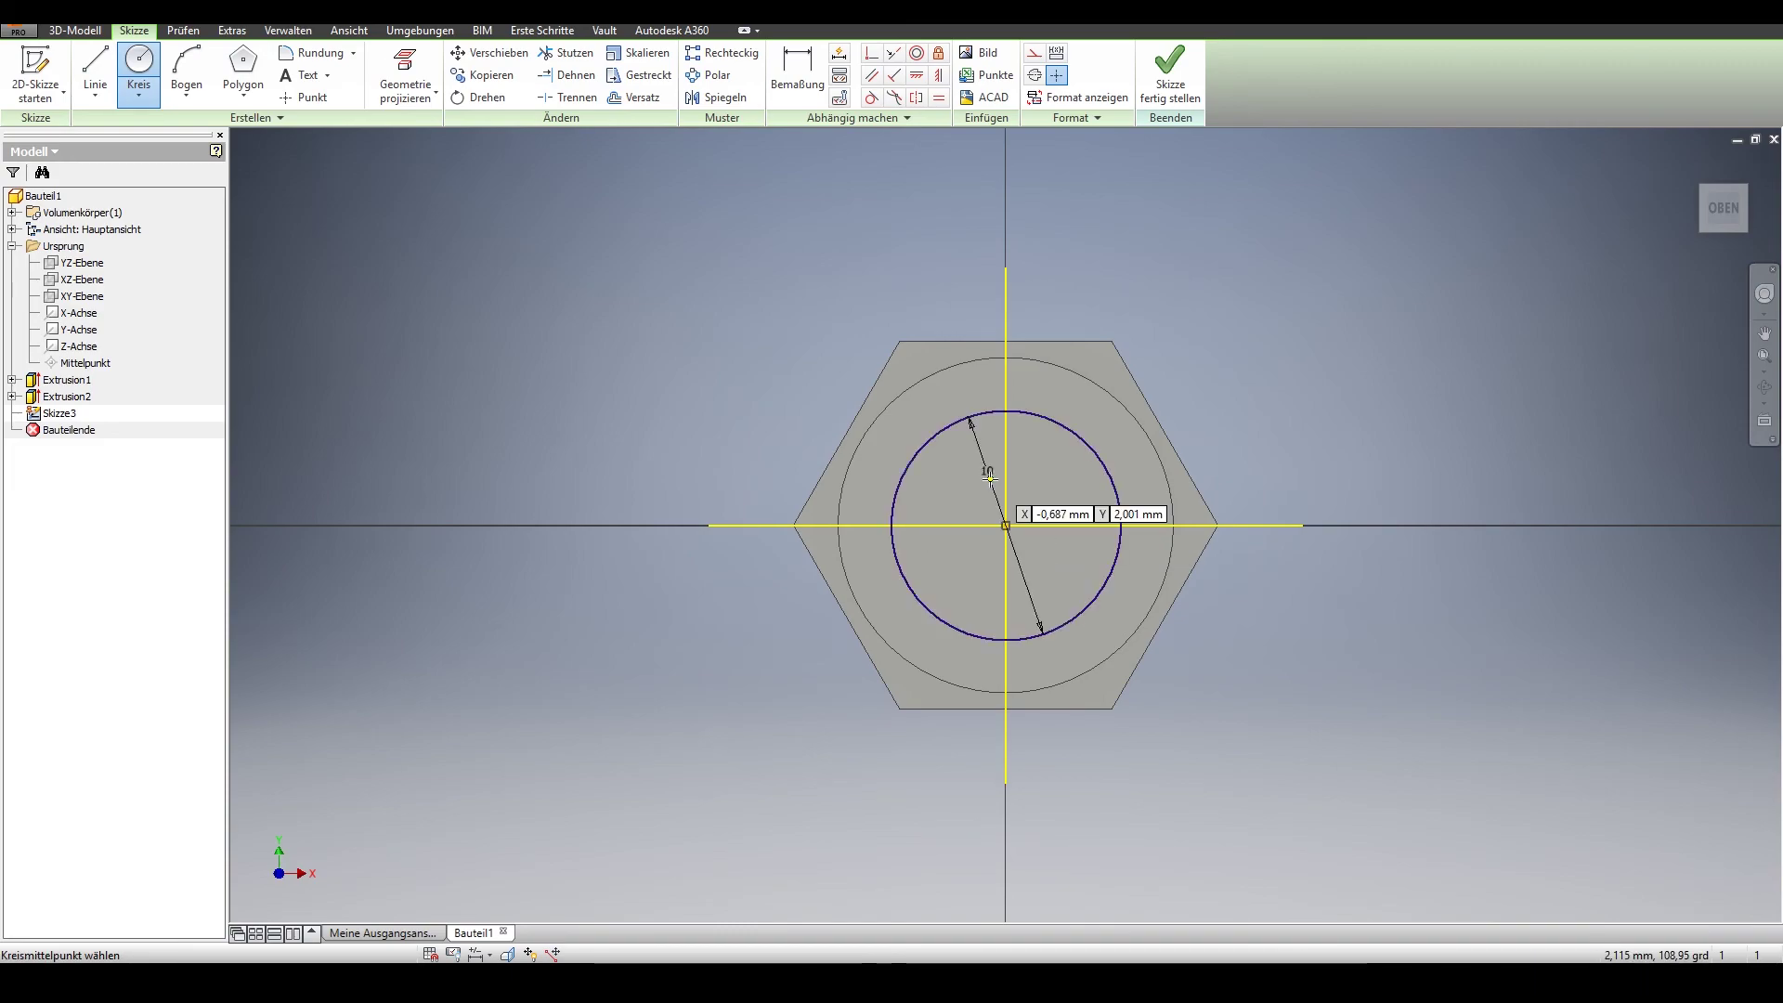
{"action": "left_click", "coordinate": [1168, 83]}
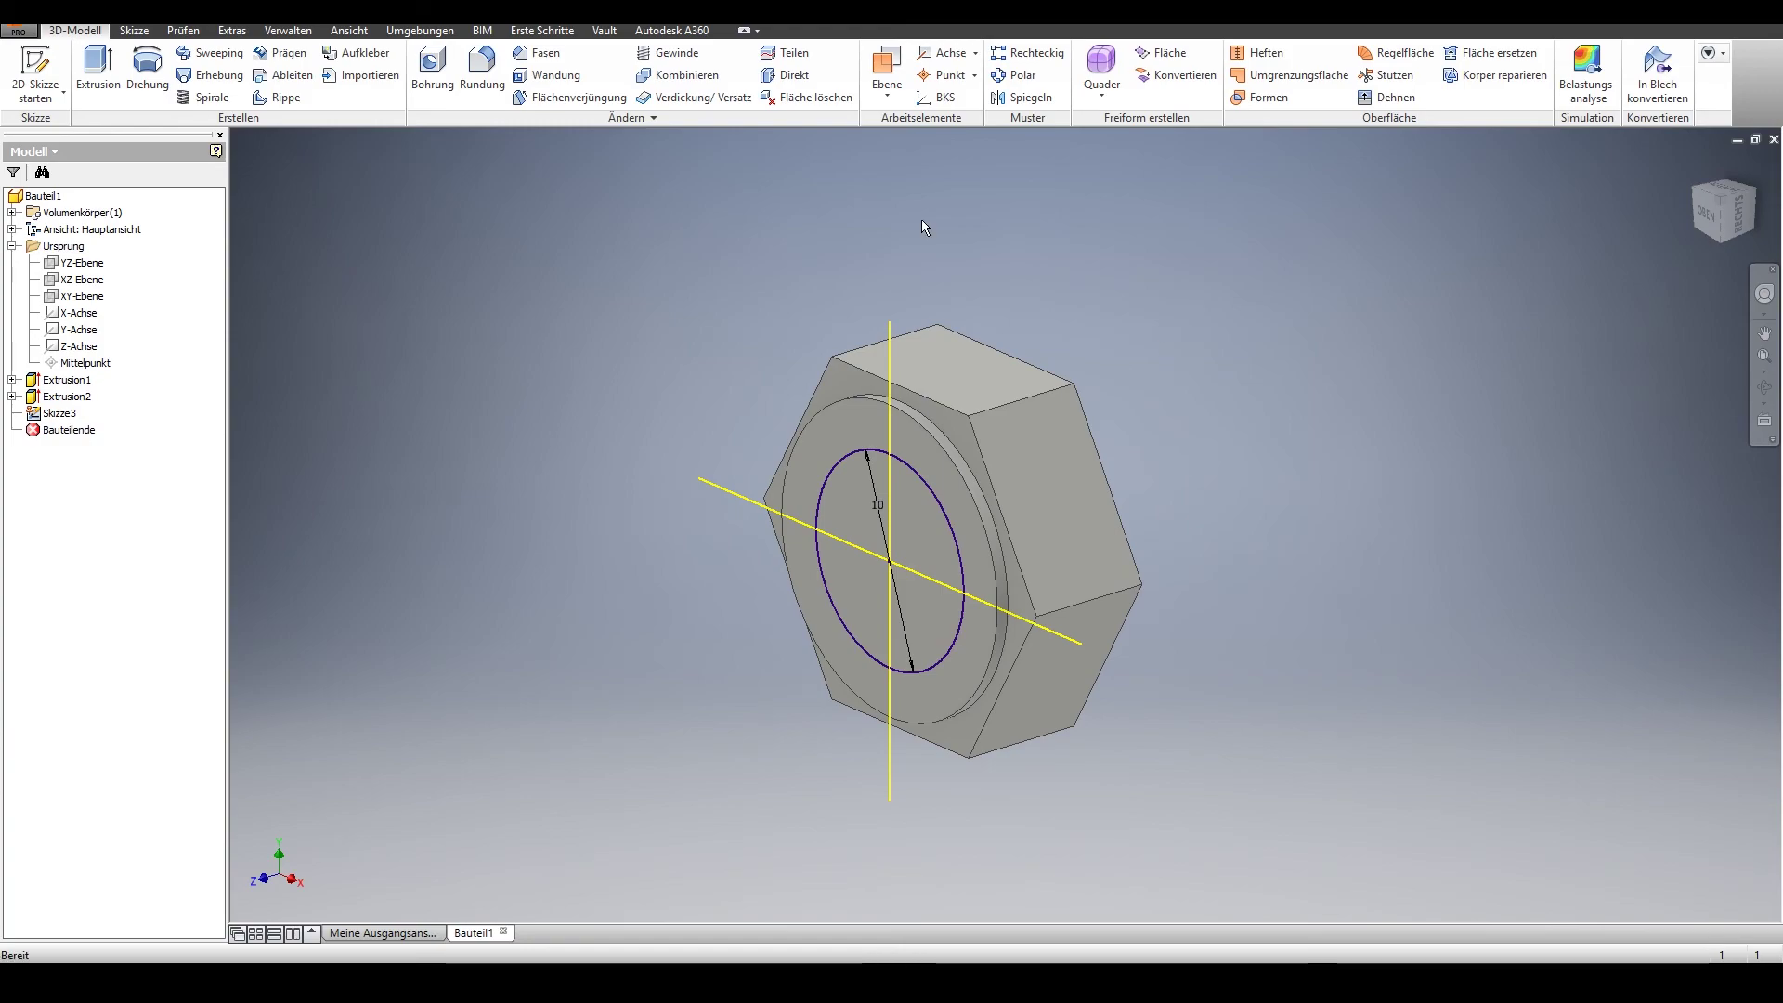
Extrude the 10 mm circle 60 mm to form the bolt shank.
{"action": "left_click", "coordinate": [80, 61]}
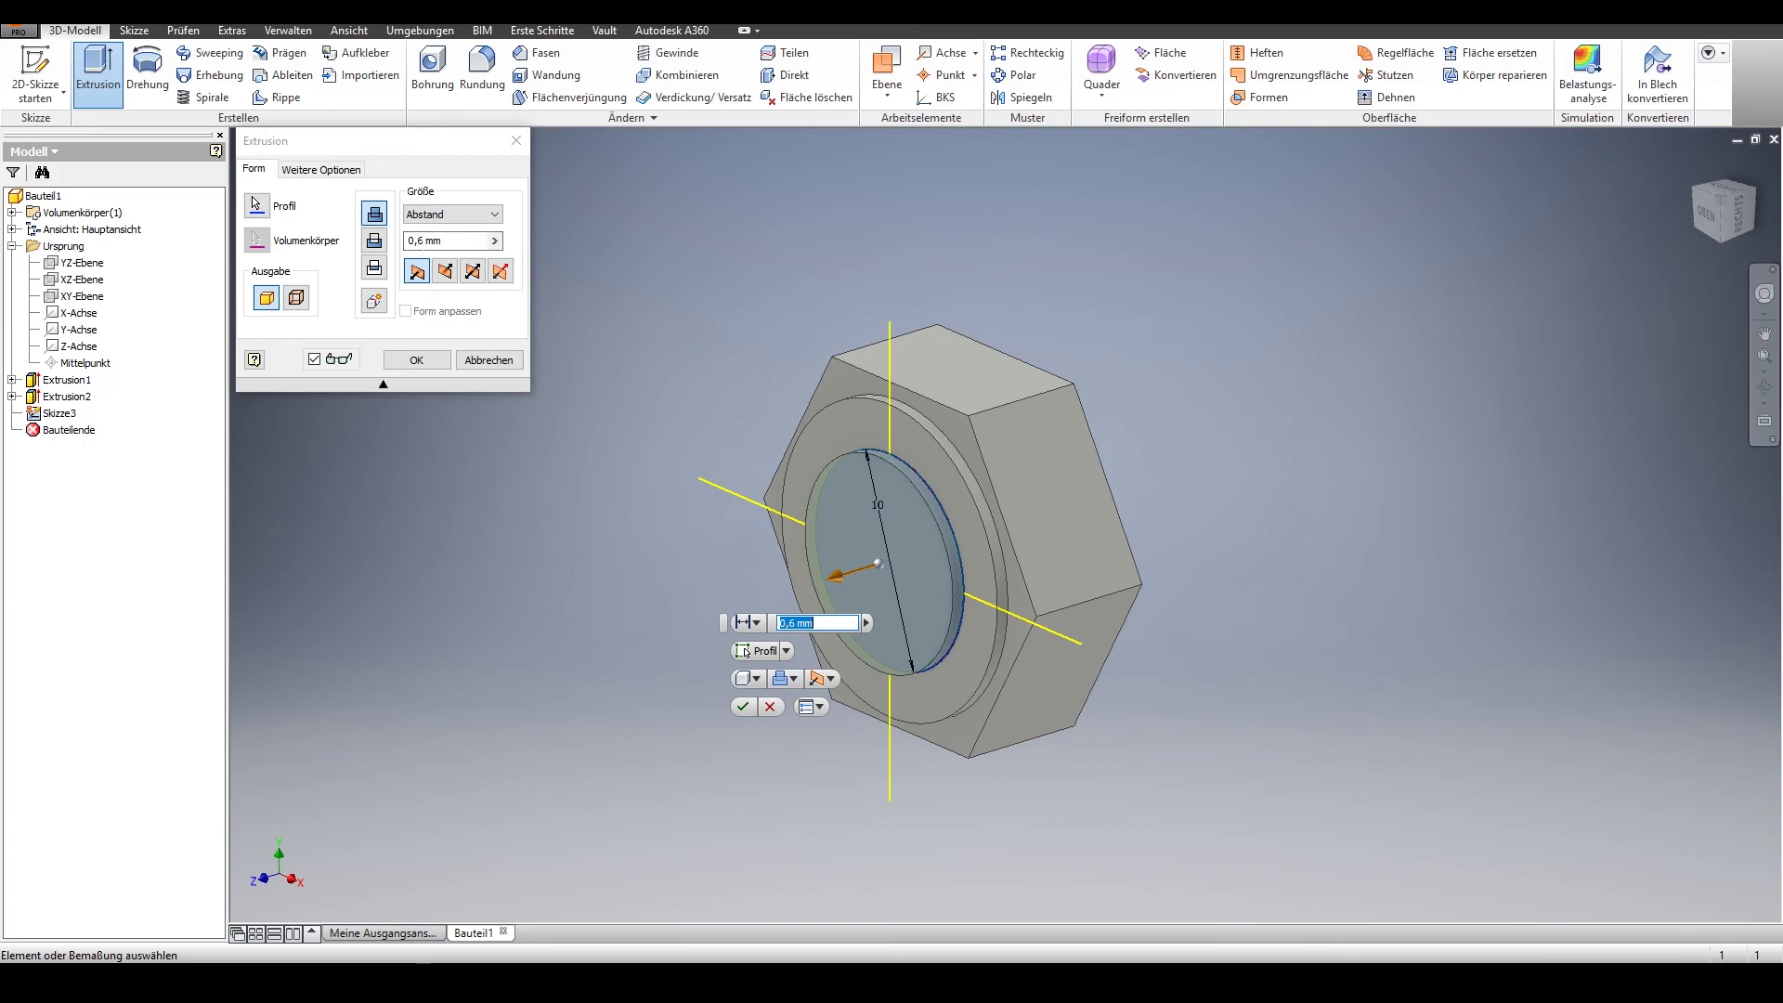
{"action": "left_click", "coordinate": [417, 242]}
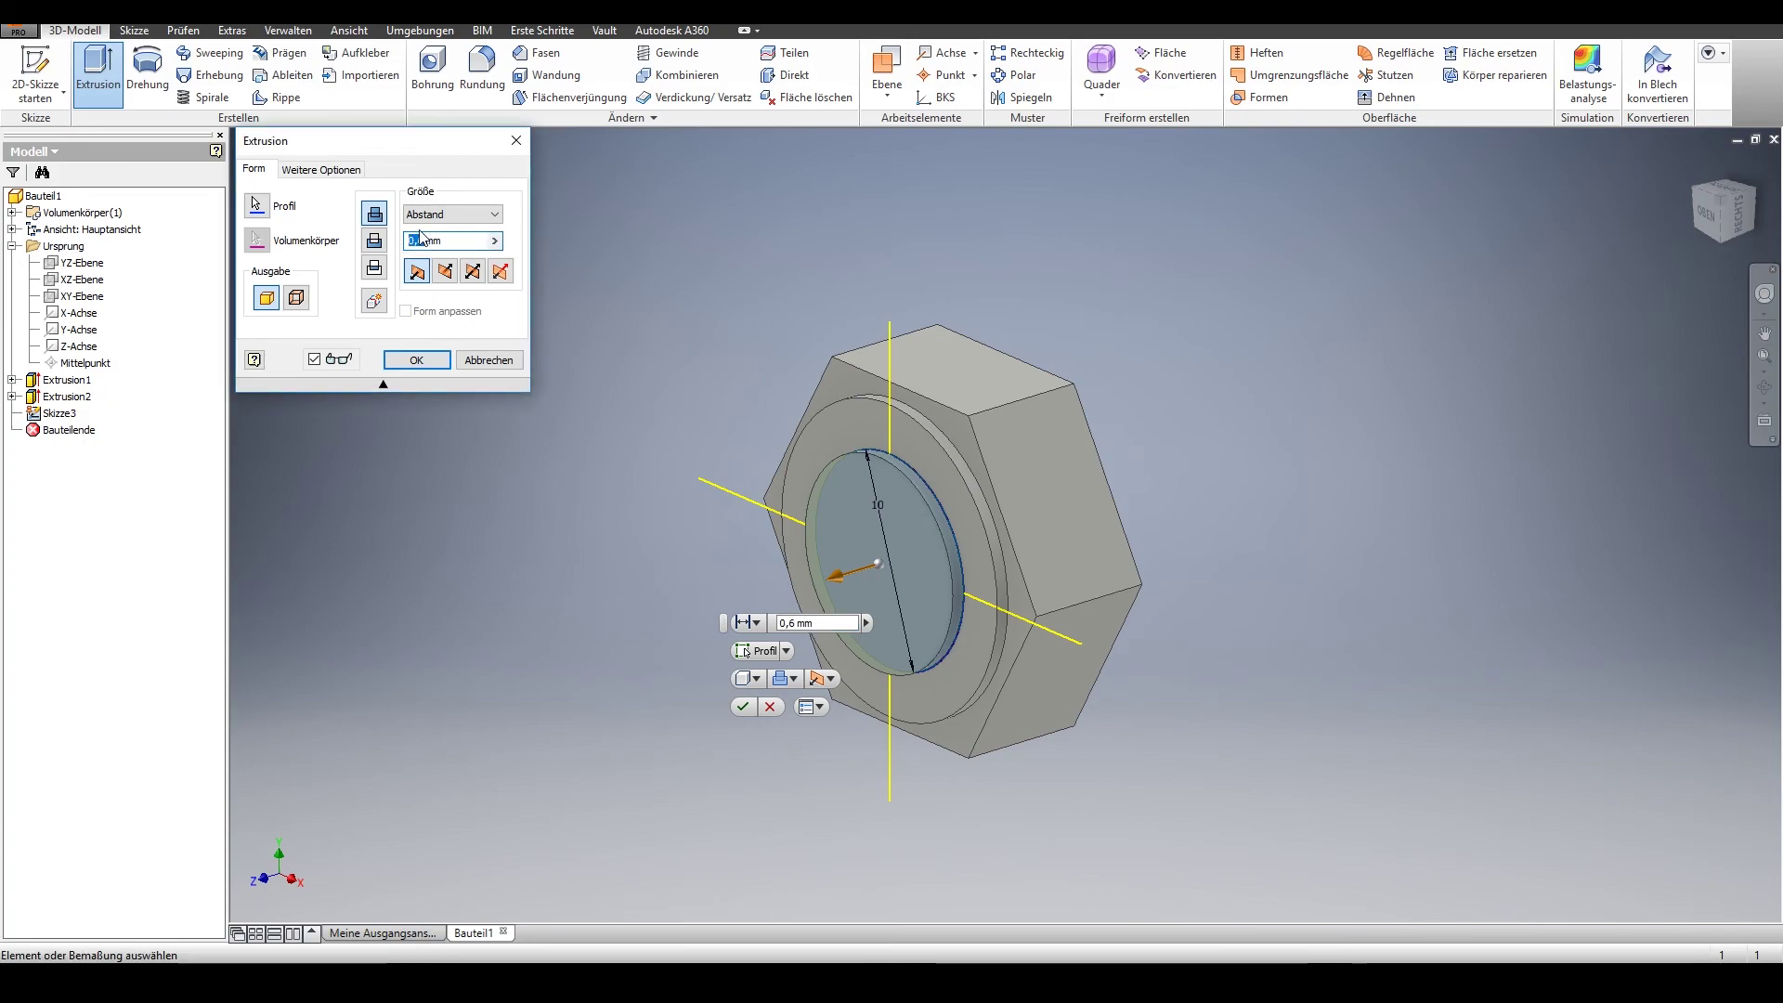
{"action": "type", "text": "60"}
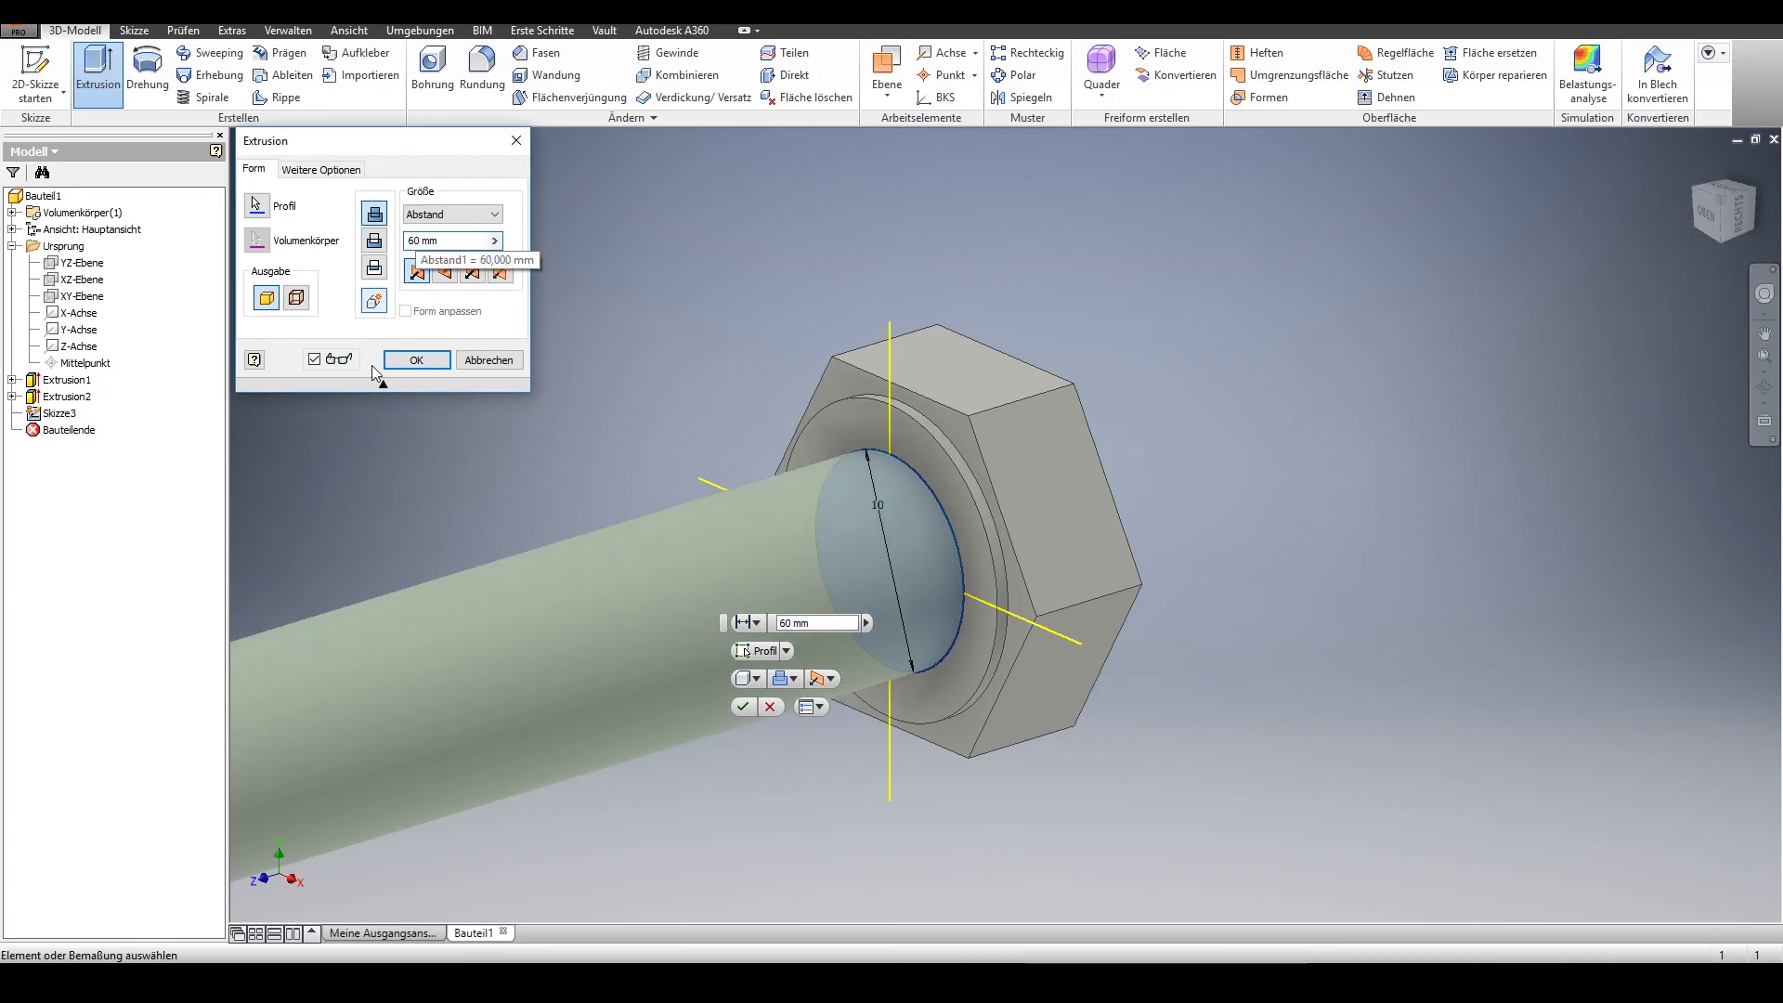
{"action": "left_click", "coordinate": [410, 352]}
{"action": "mouse_move", "coordinate": [411, 372]}
{"action": "middle_mouse_down"}
{"action": "mouse_move", "coordinate": [935, 254]}
{"action": "mouse_move", "coordinate": [1070, 268]}
{"action": "middle_mouse_up"}
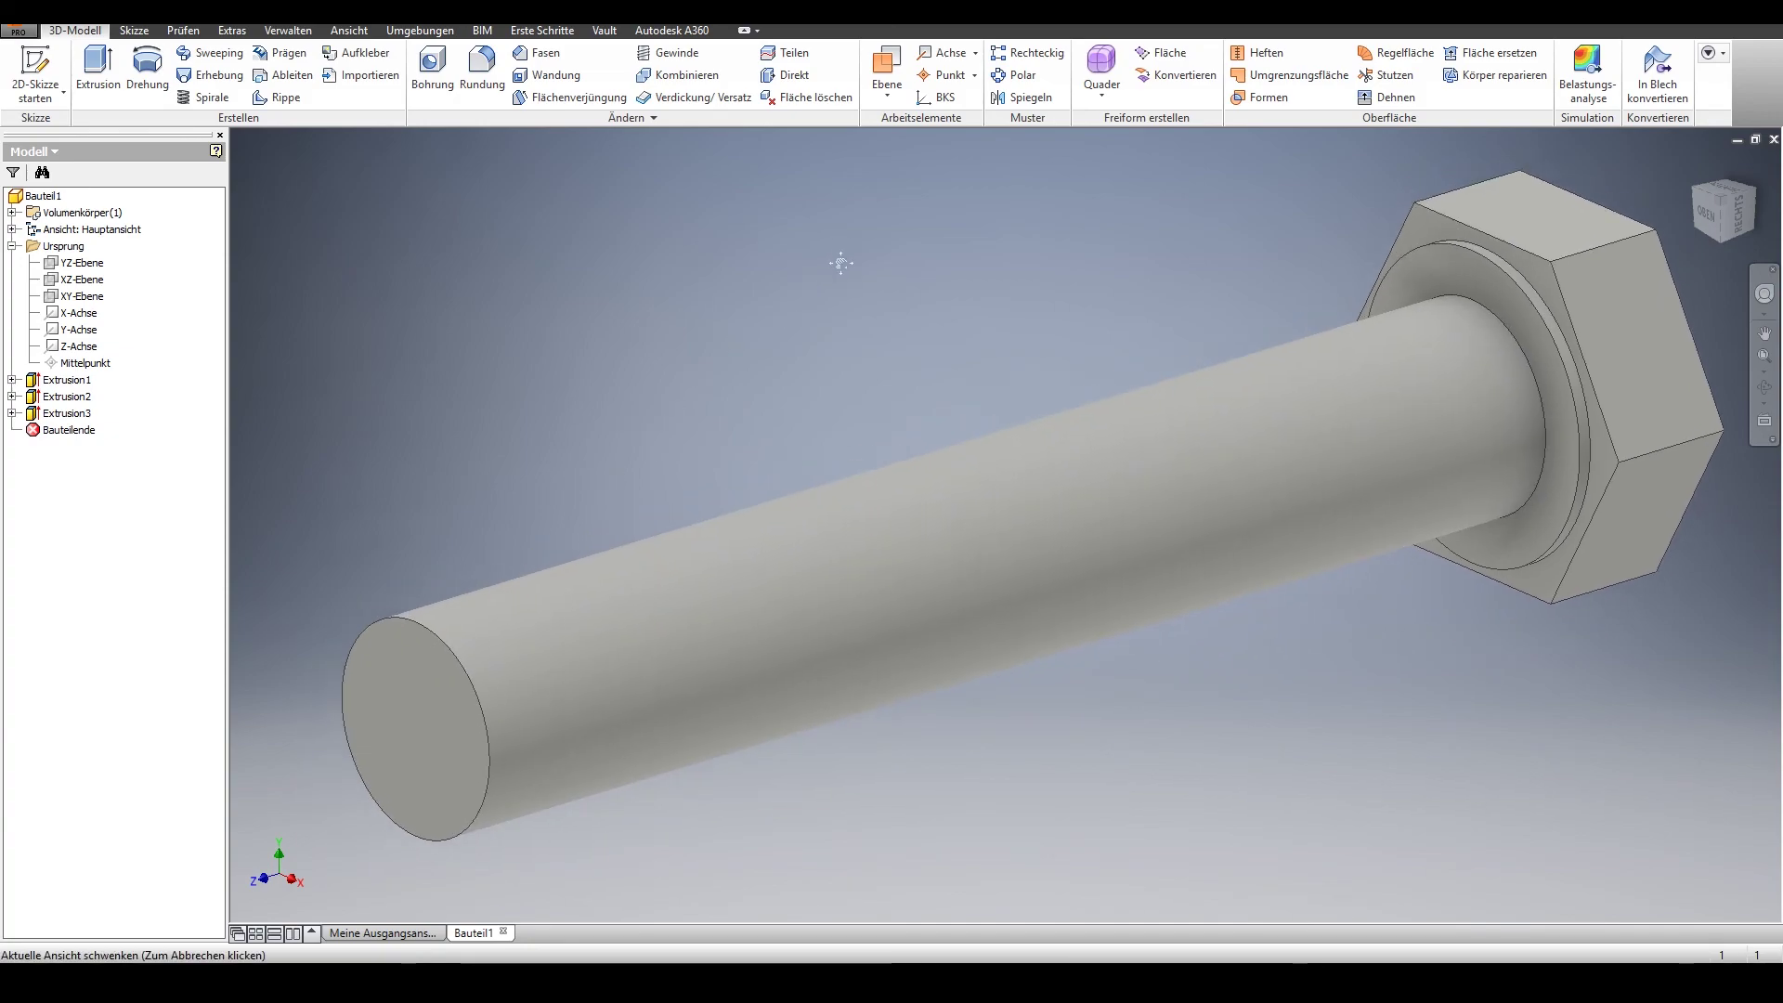
{"action": "middle_click_drag", "start_coordinate": [947, 365], "coordinate": [1000, 346]}
{"action": "scroll", "coordinate": [915, 253], "scroll_direction": "down", "scroll_amount": 1}
{"action": "scroll", "coordinate": [912, 254], "scroll_direction": "down", "scroll_amount": 1}
{"action": "middle_click_drag", "start_coordinate": [916, 264], "coordinate": [869, 438]}
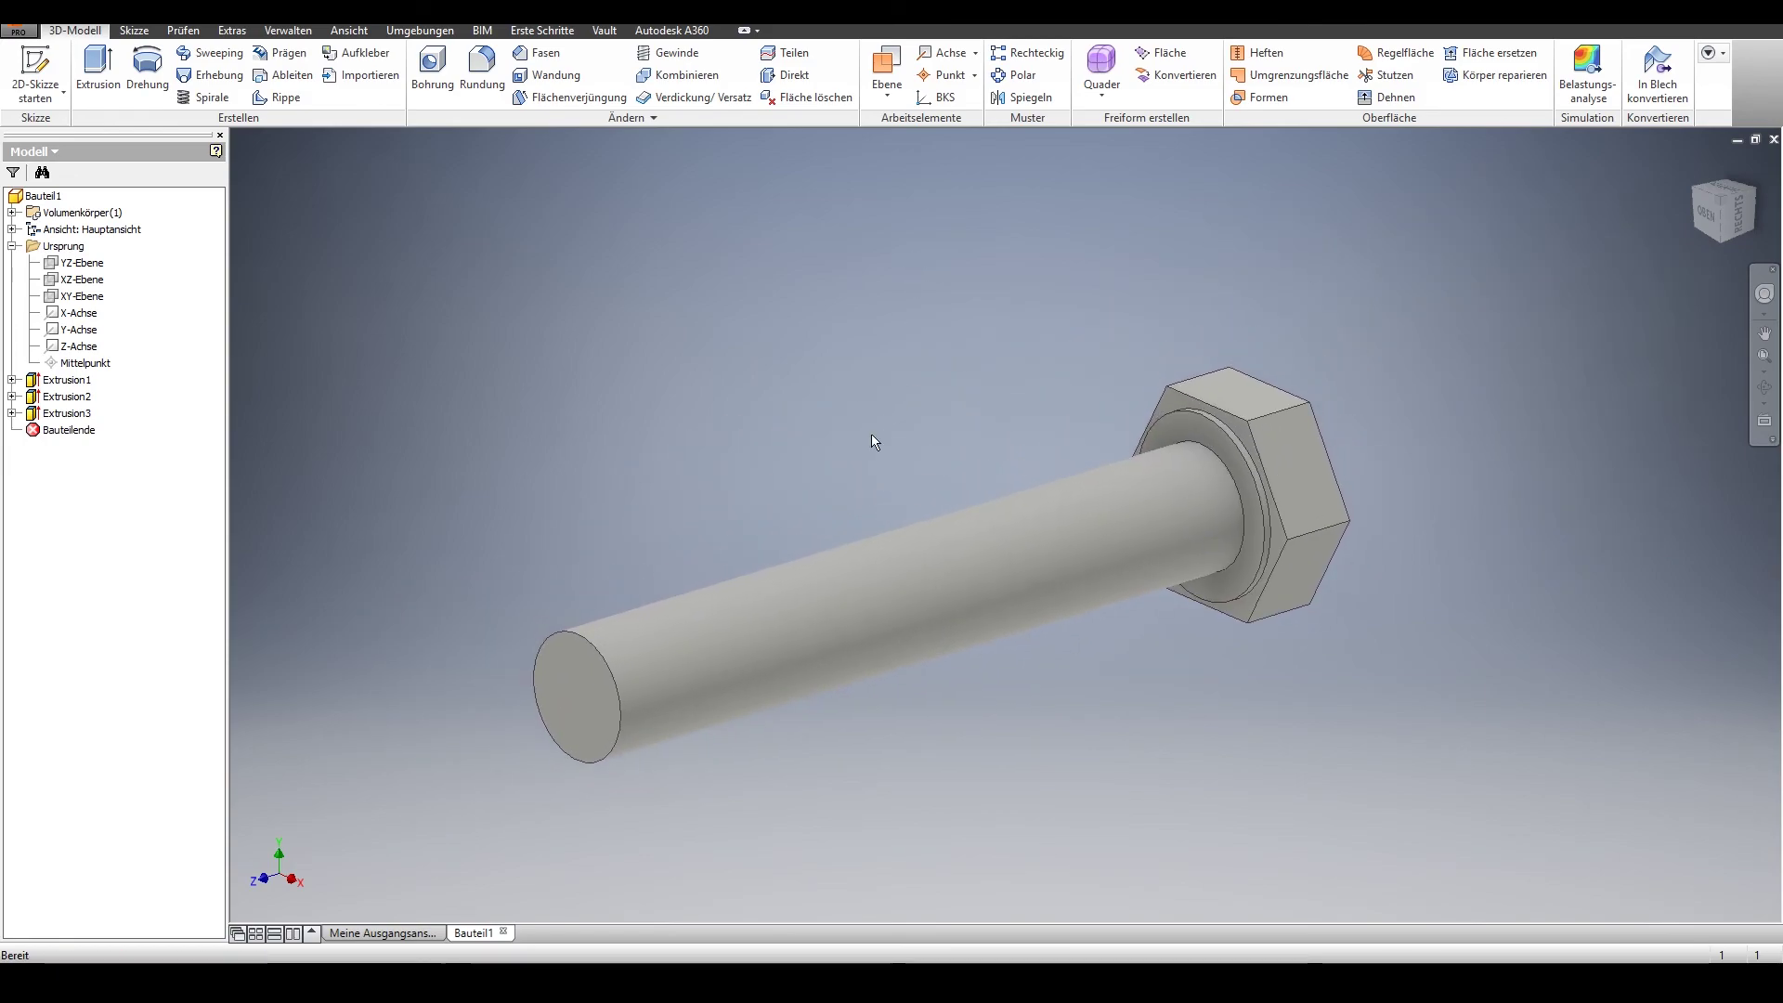
Add a thread to the shank with 2 mm offset and 58 mm length.
{"action": "left_click", "coordinate": [700, 55]}
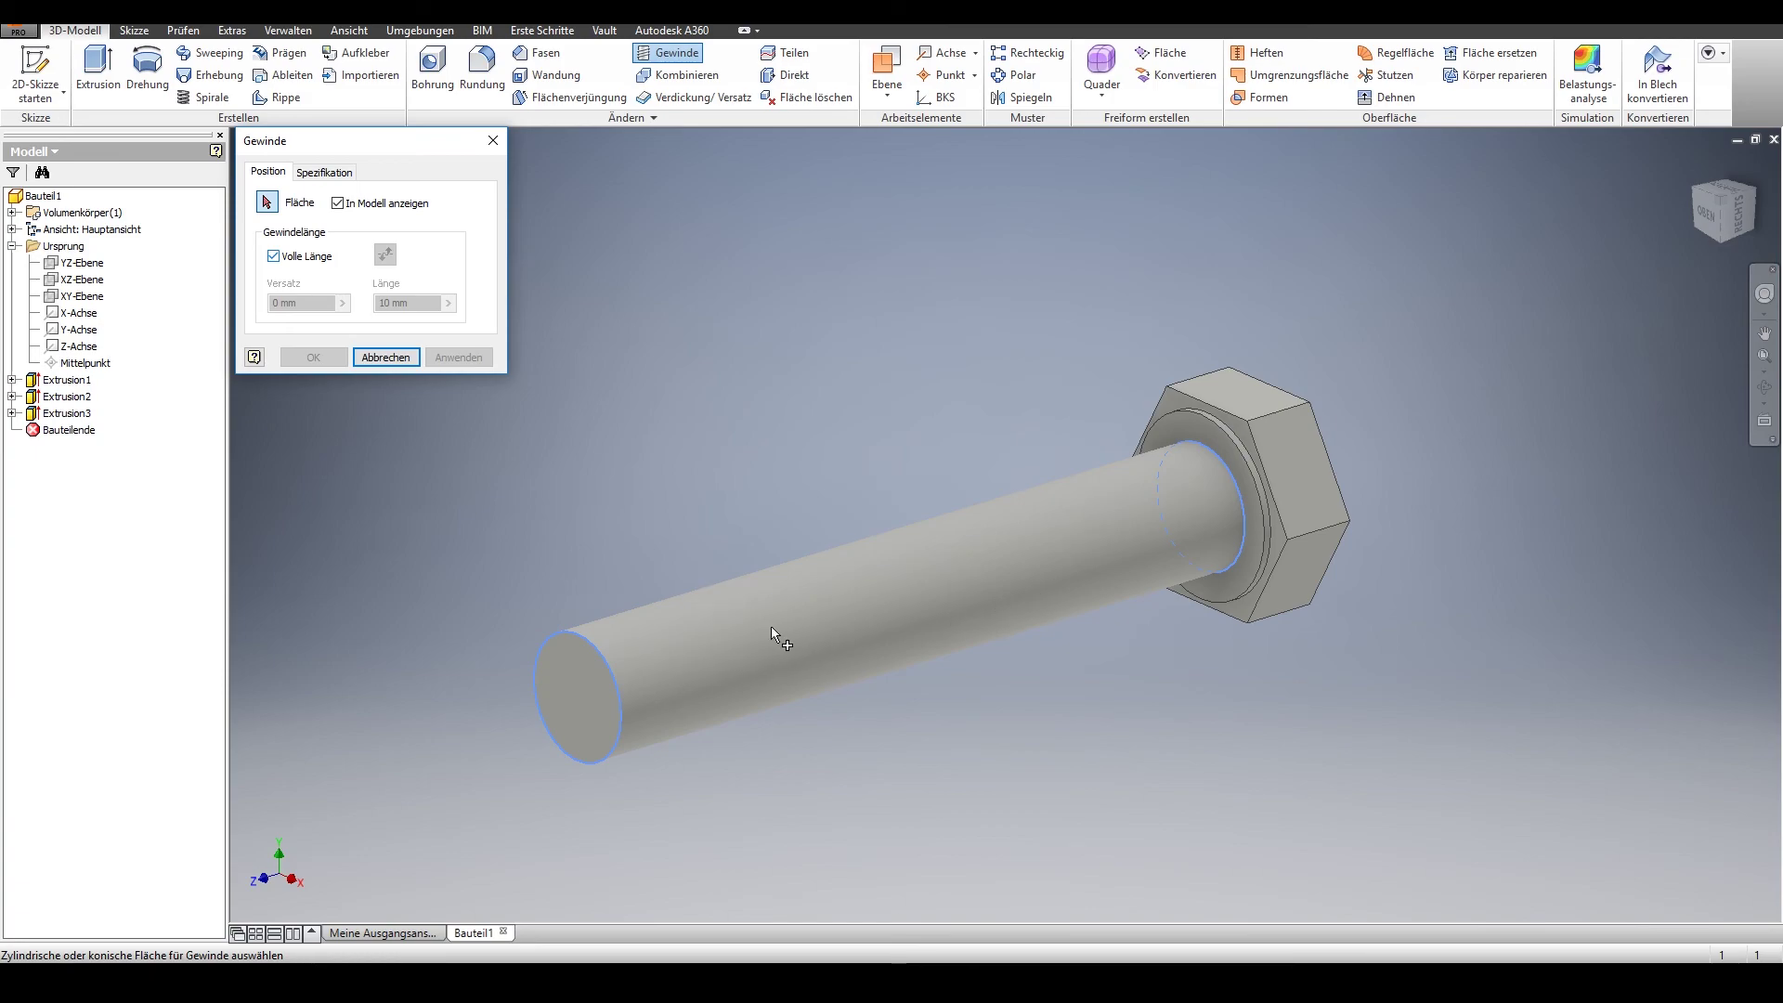
{"action": "left_click", "coordinate": [758, 649]}
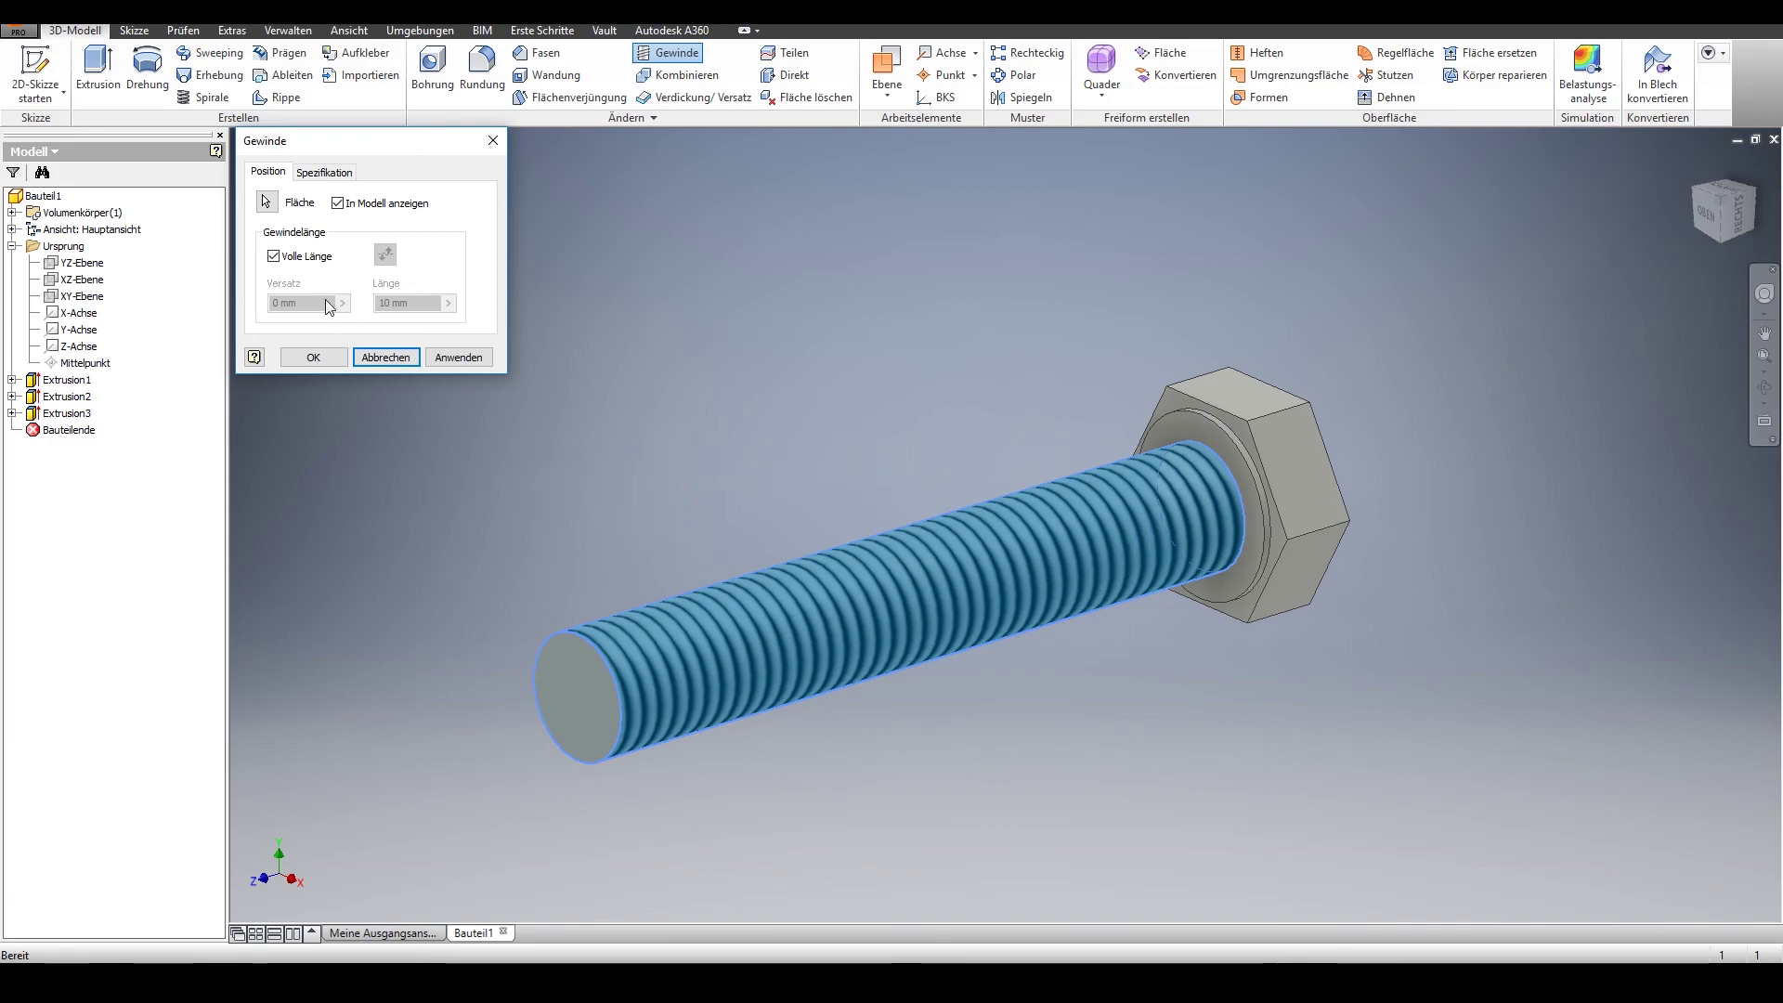
{"action": "left_click", "coordinate": [273, 256]}
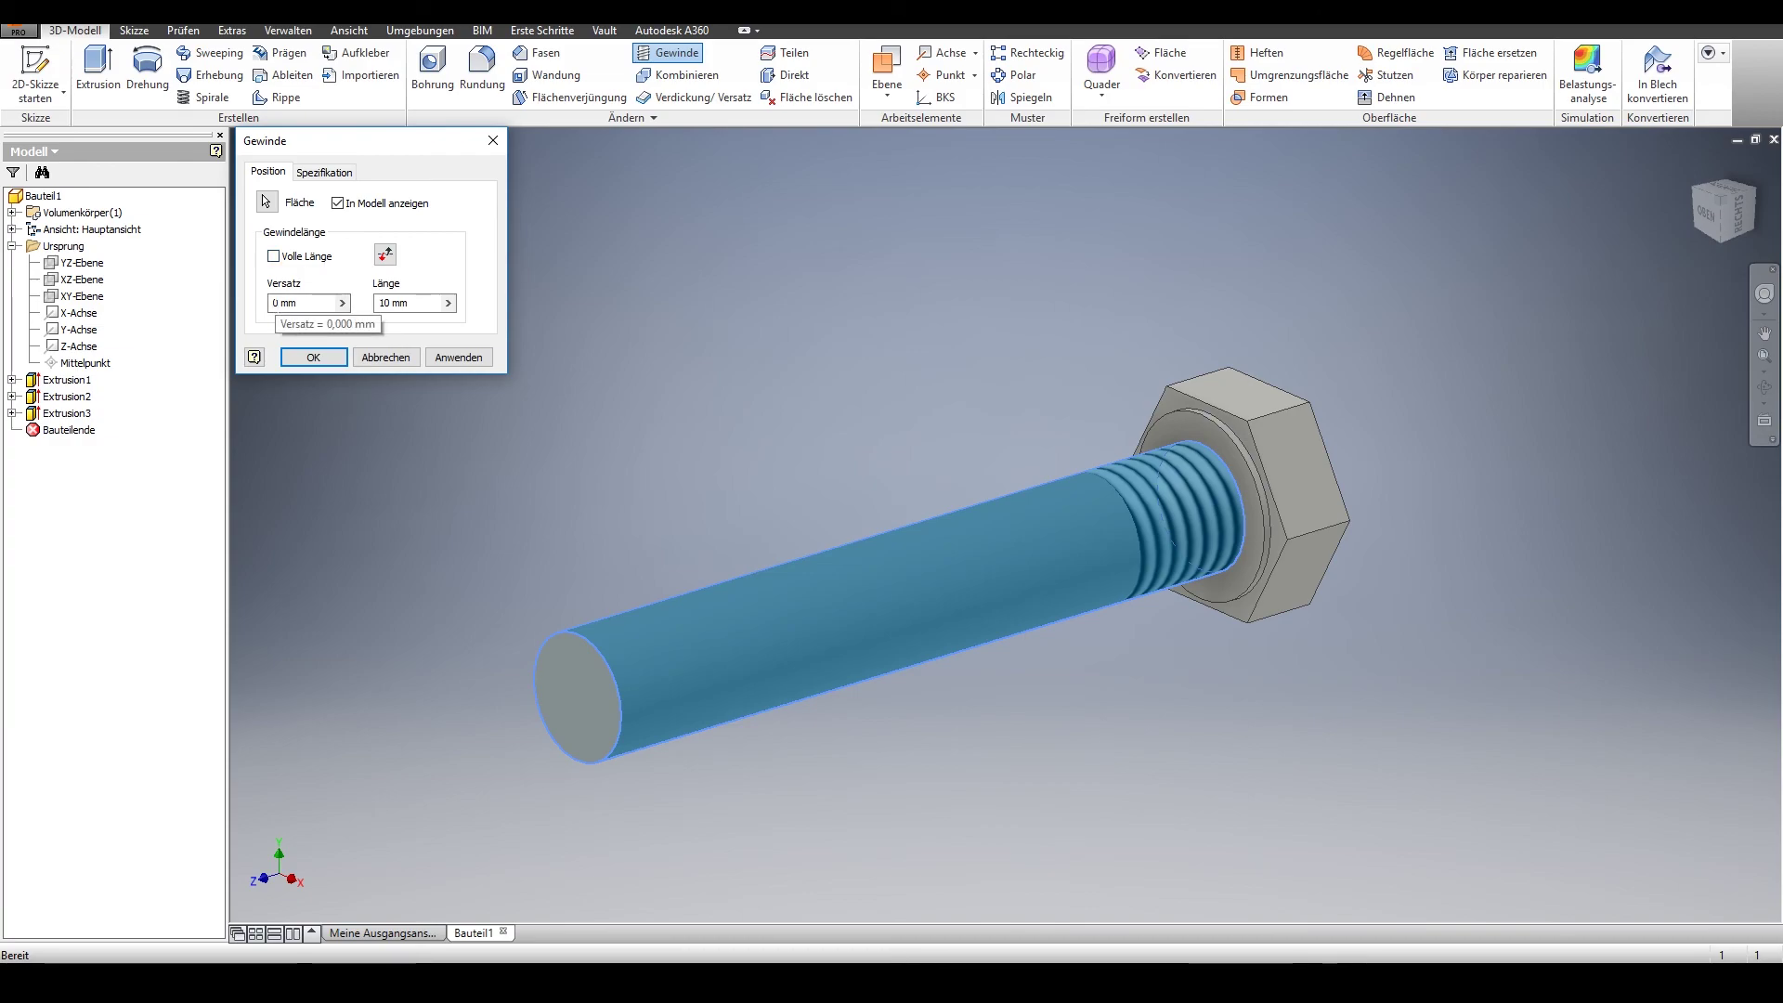
{"action": "double_click", "coordinate": [273, 303]}
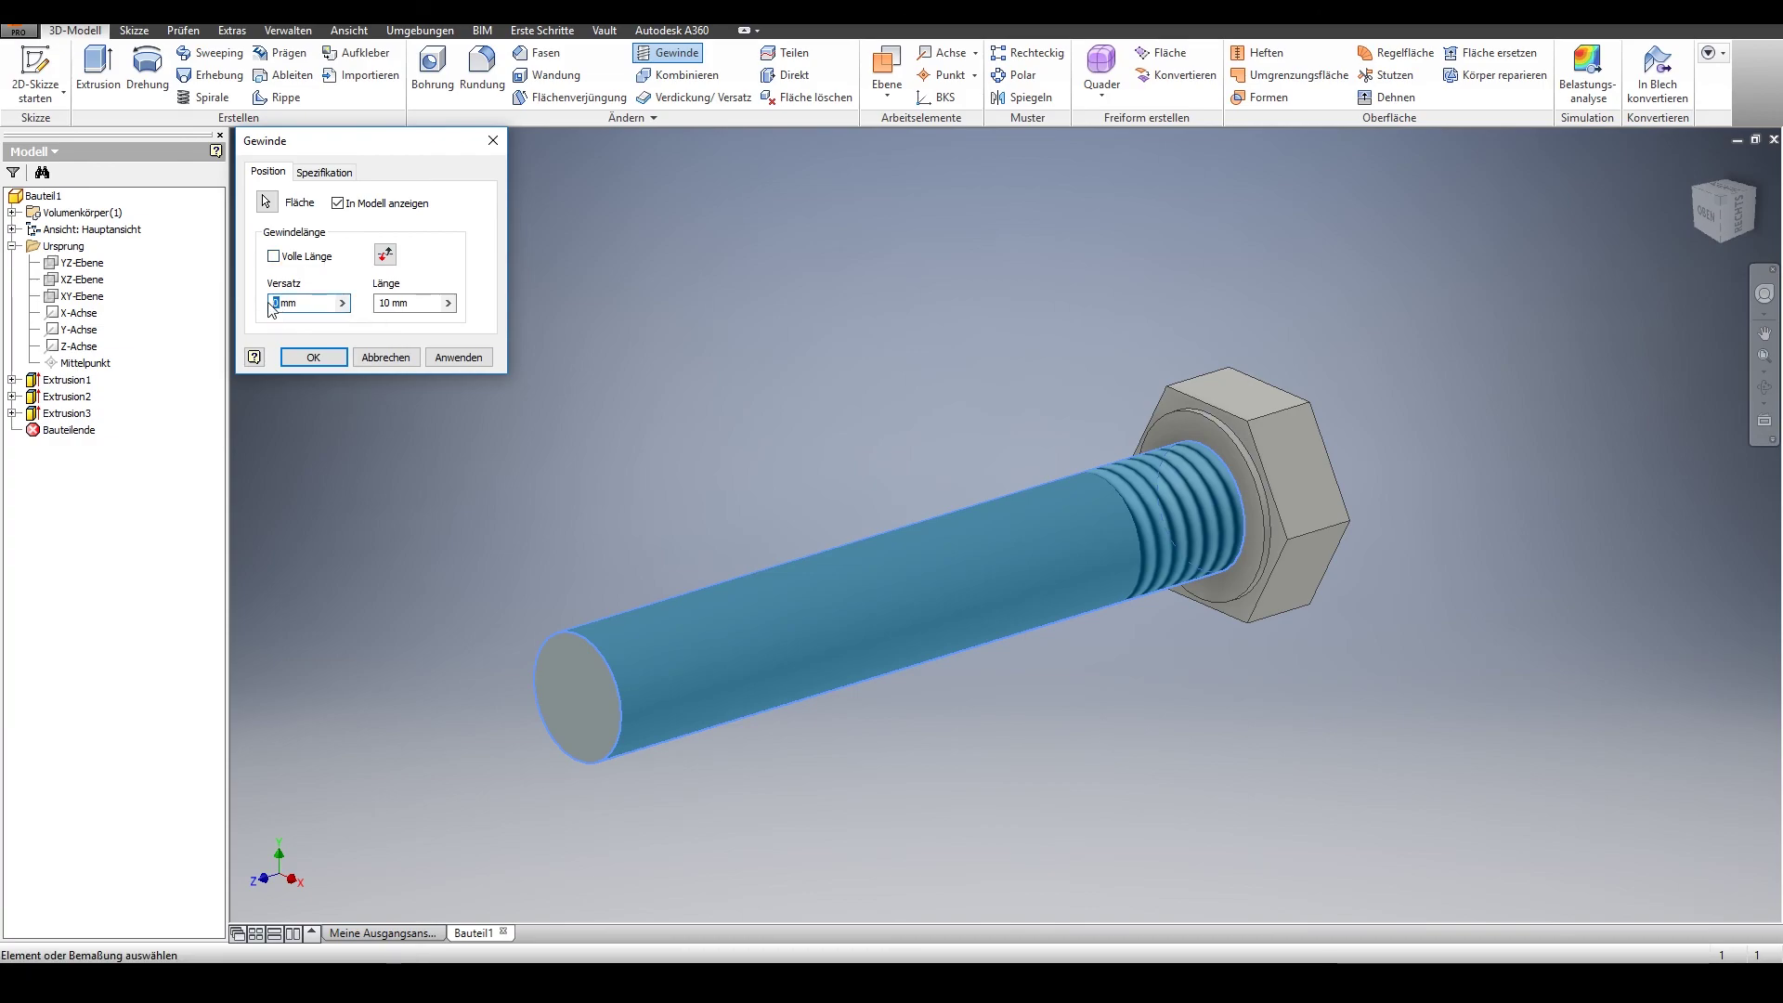
{"action": "type", "text": "2"}
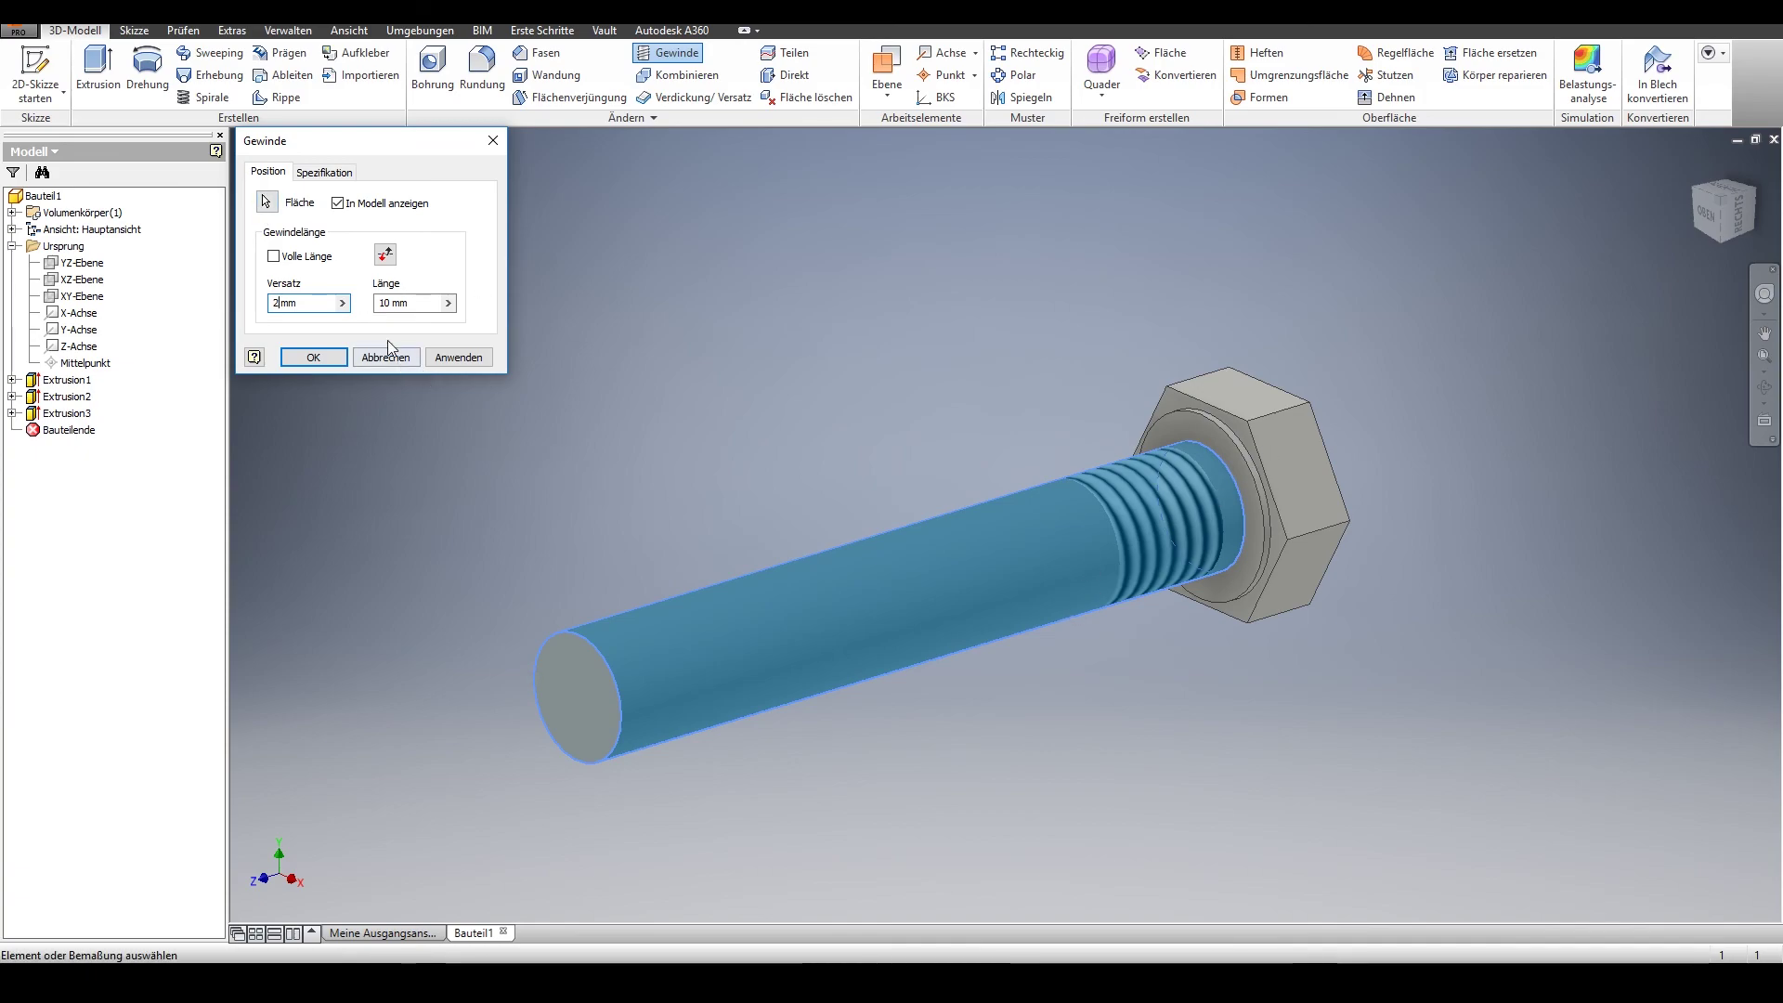
{"action": "left_click", "coordinate": [391, 304]}
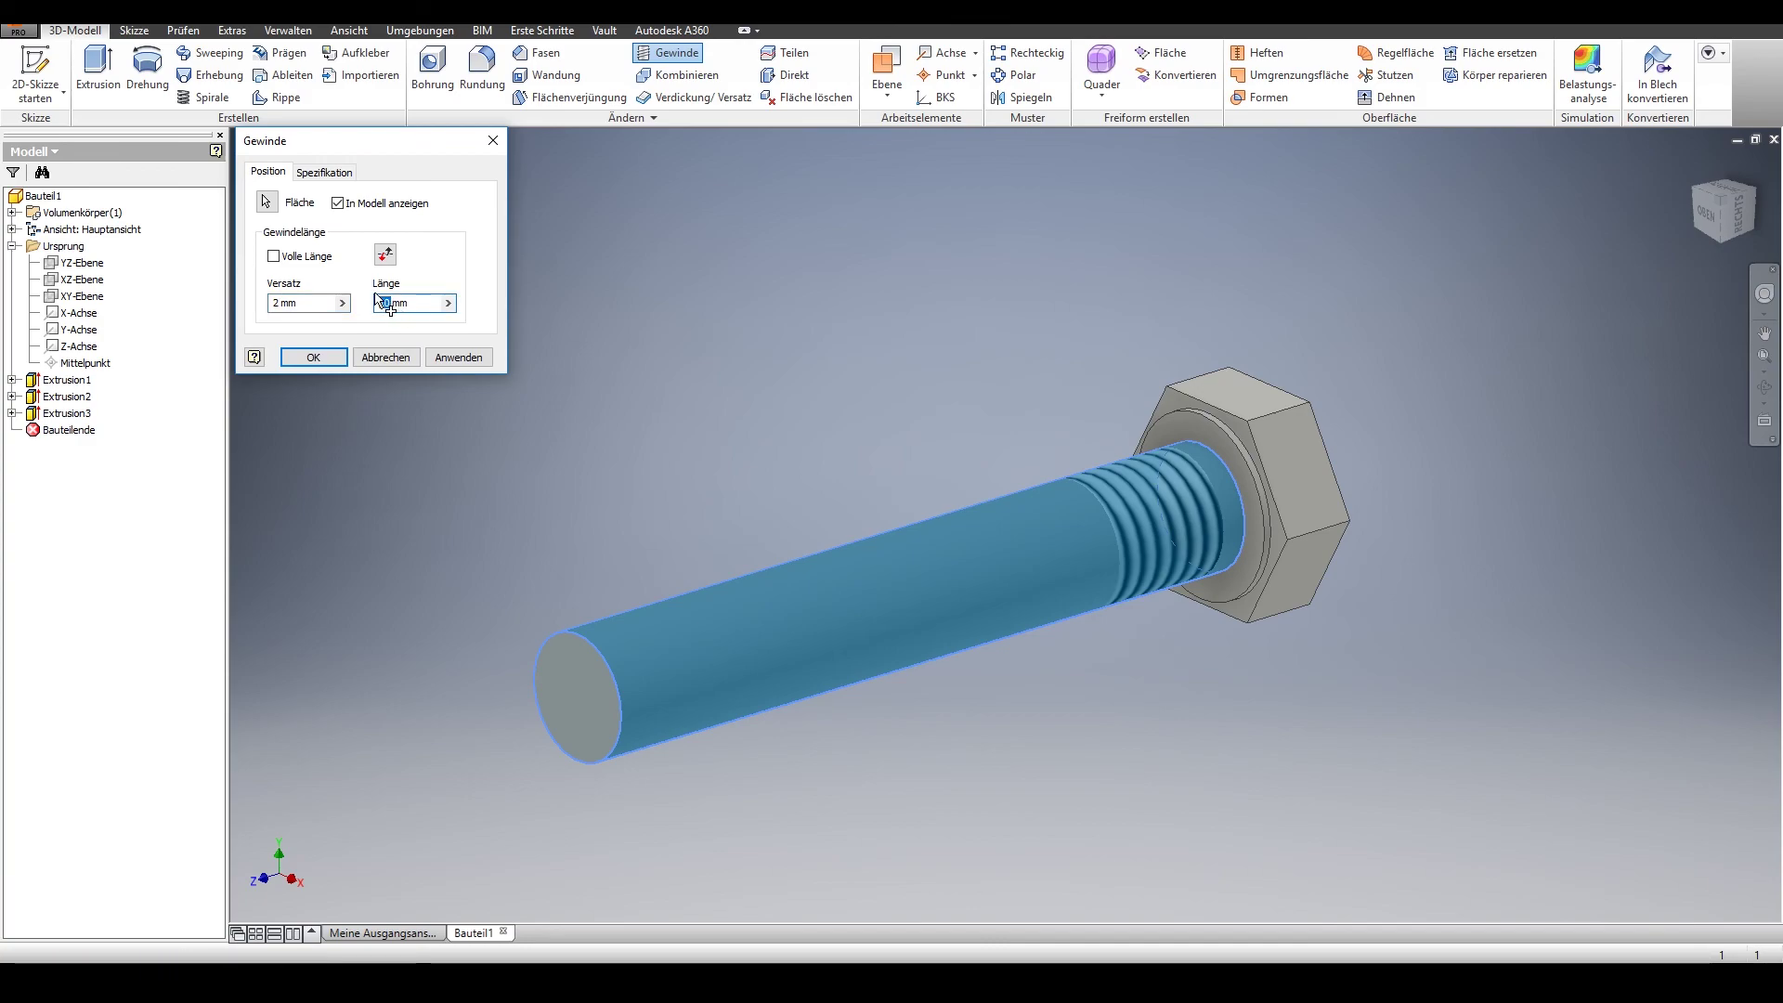
{"action": "type", "text": "58"}
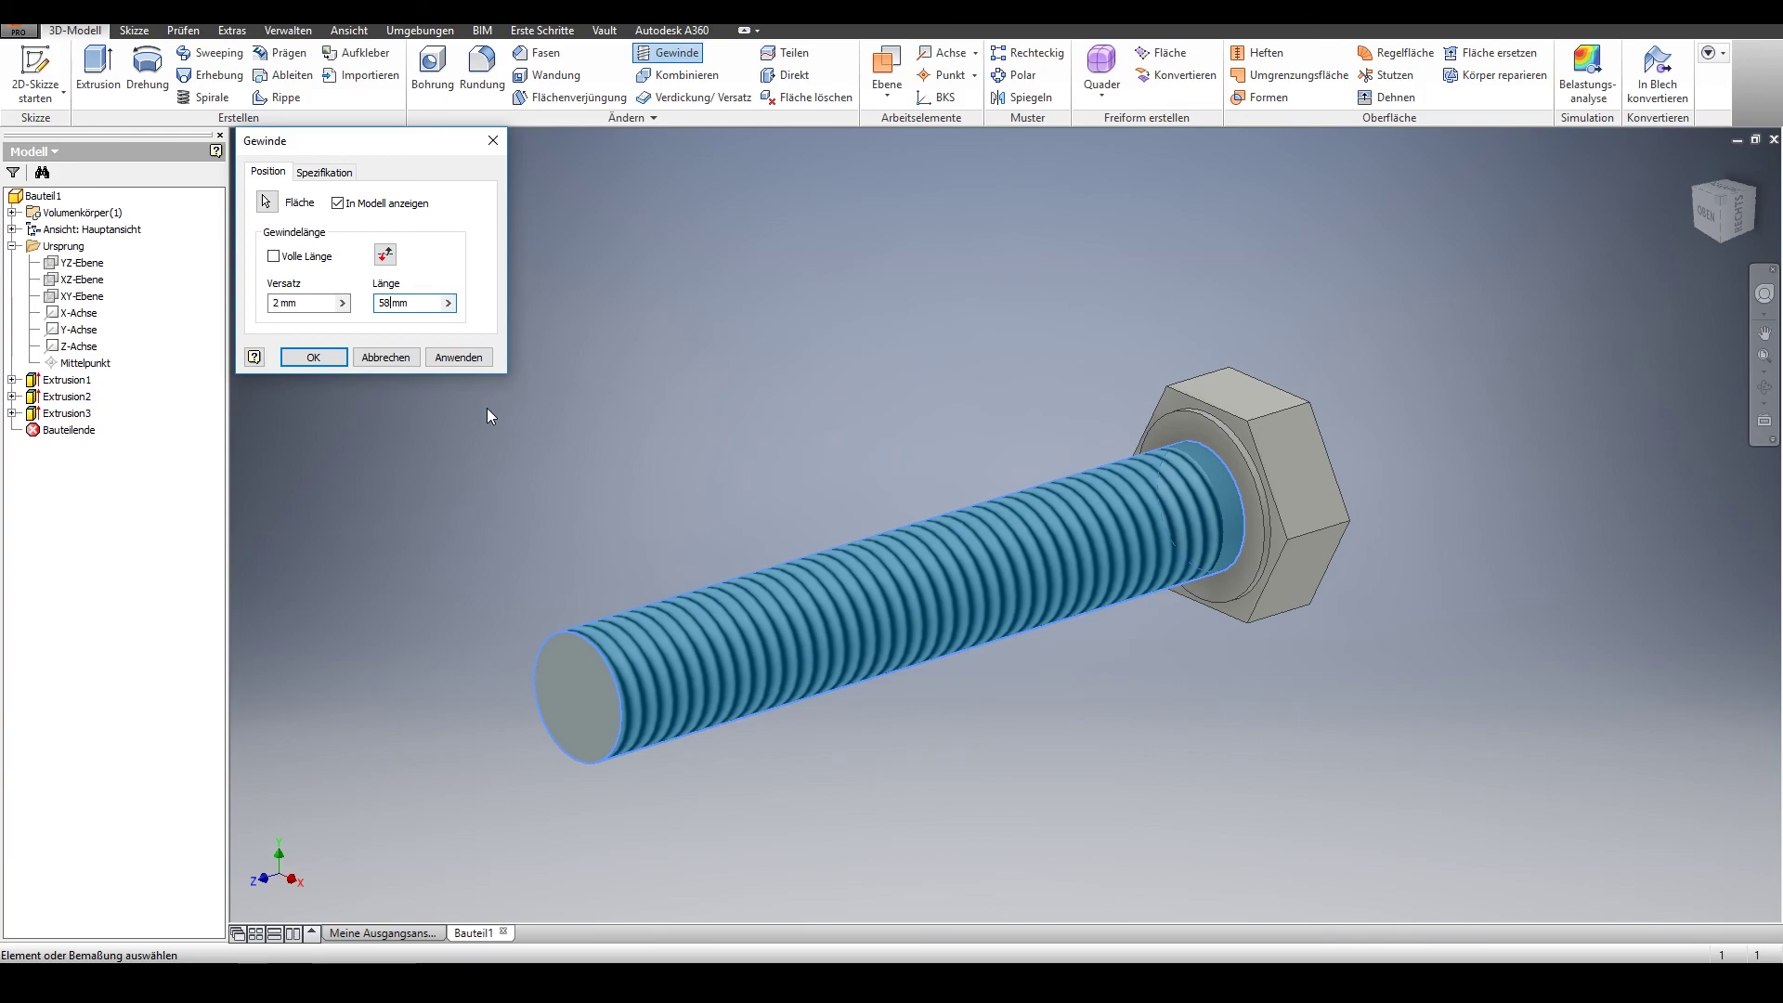
{"action": "left_click", "coordinate": [443, 360]}
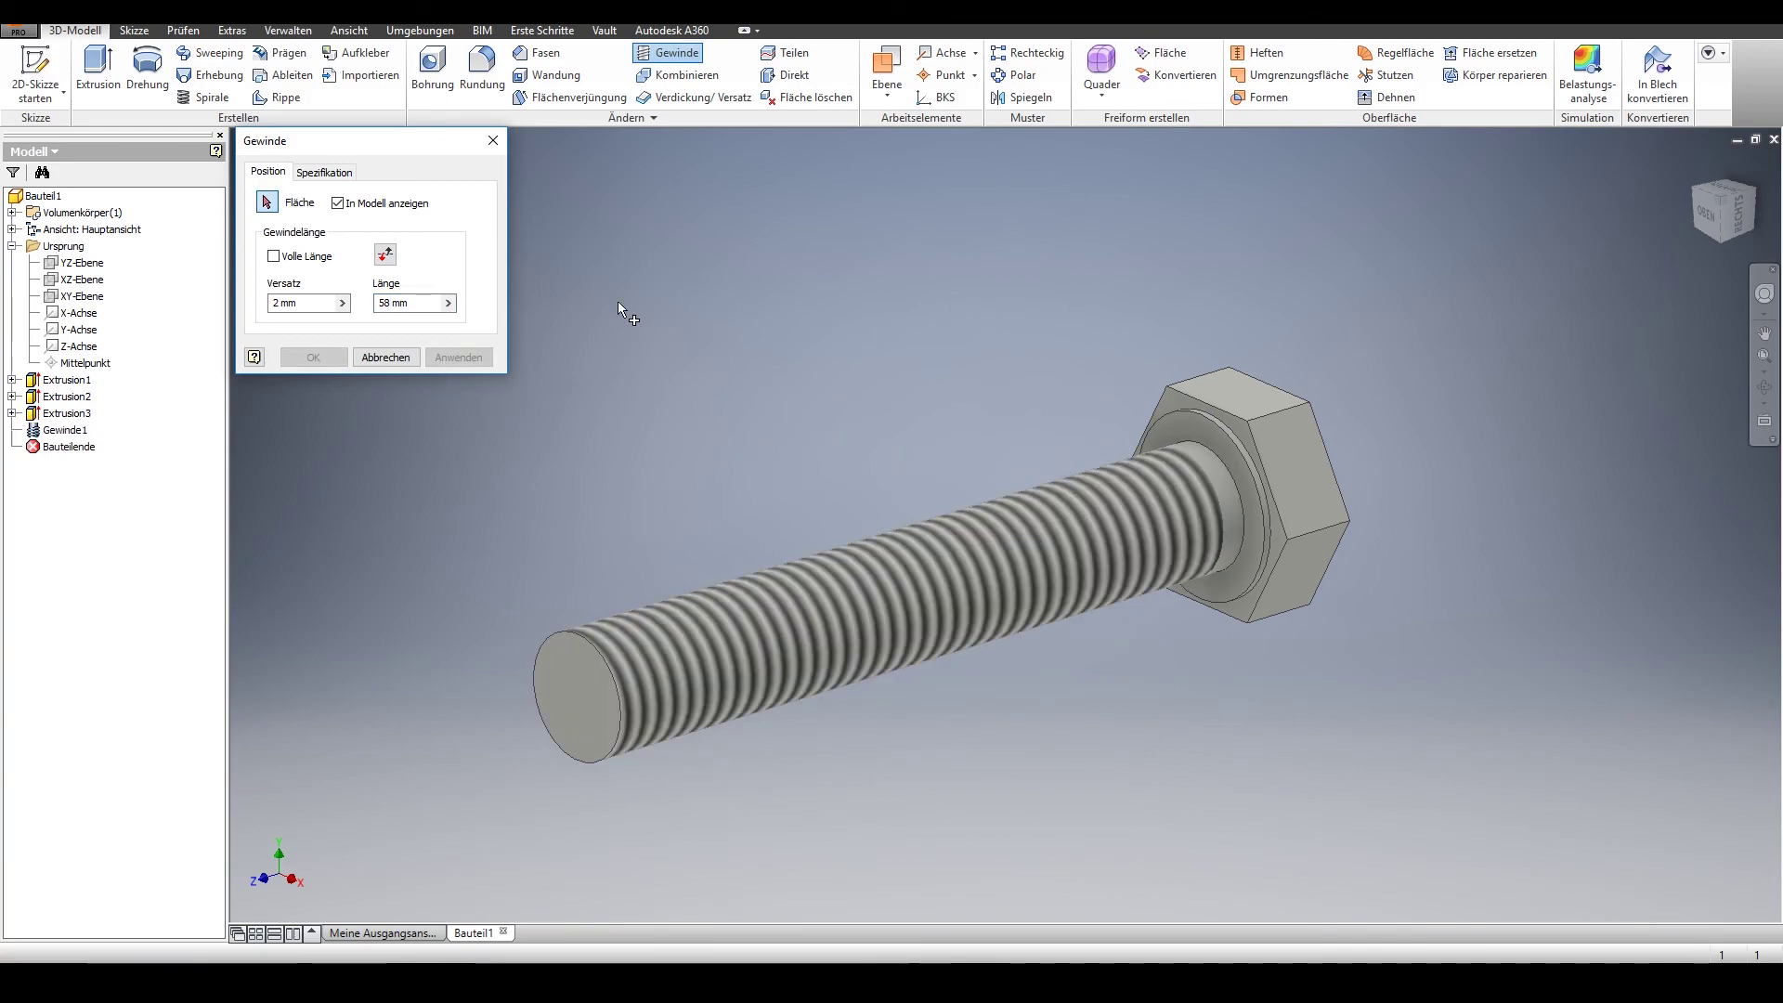
{"action": "left_click", "coordinate": [499, 138]}
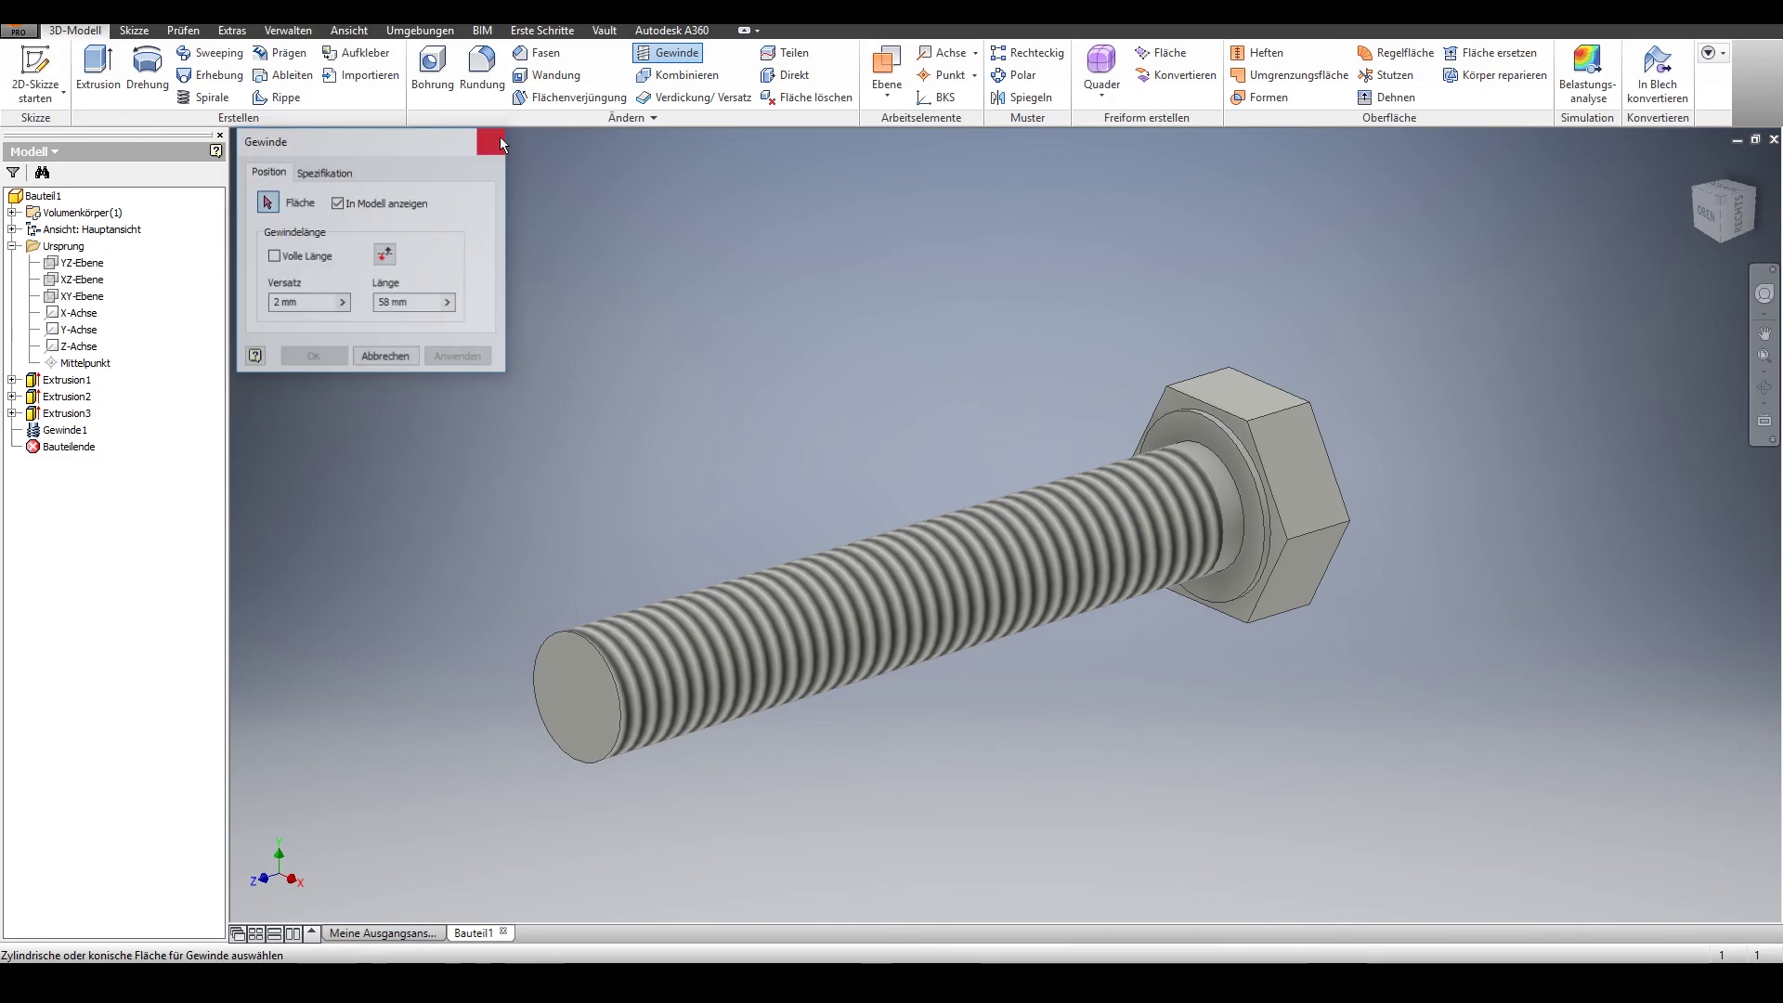
{"action": "middle_click_drag", "start_coordinate": [455, 292], "coordinate": [517, 295]}
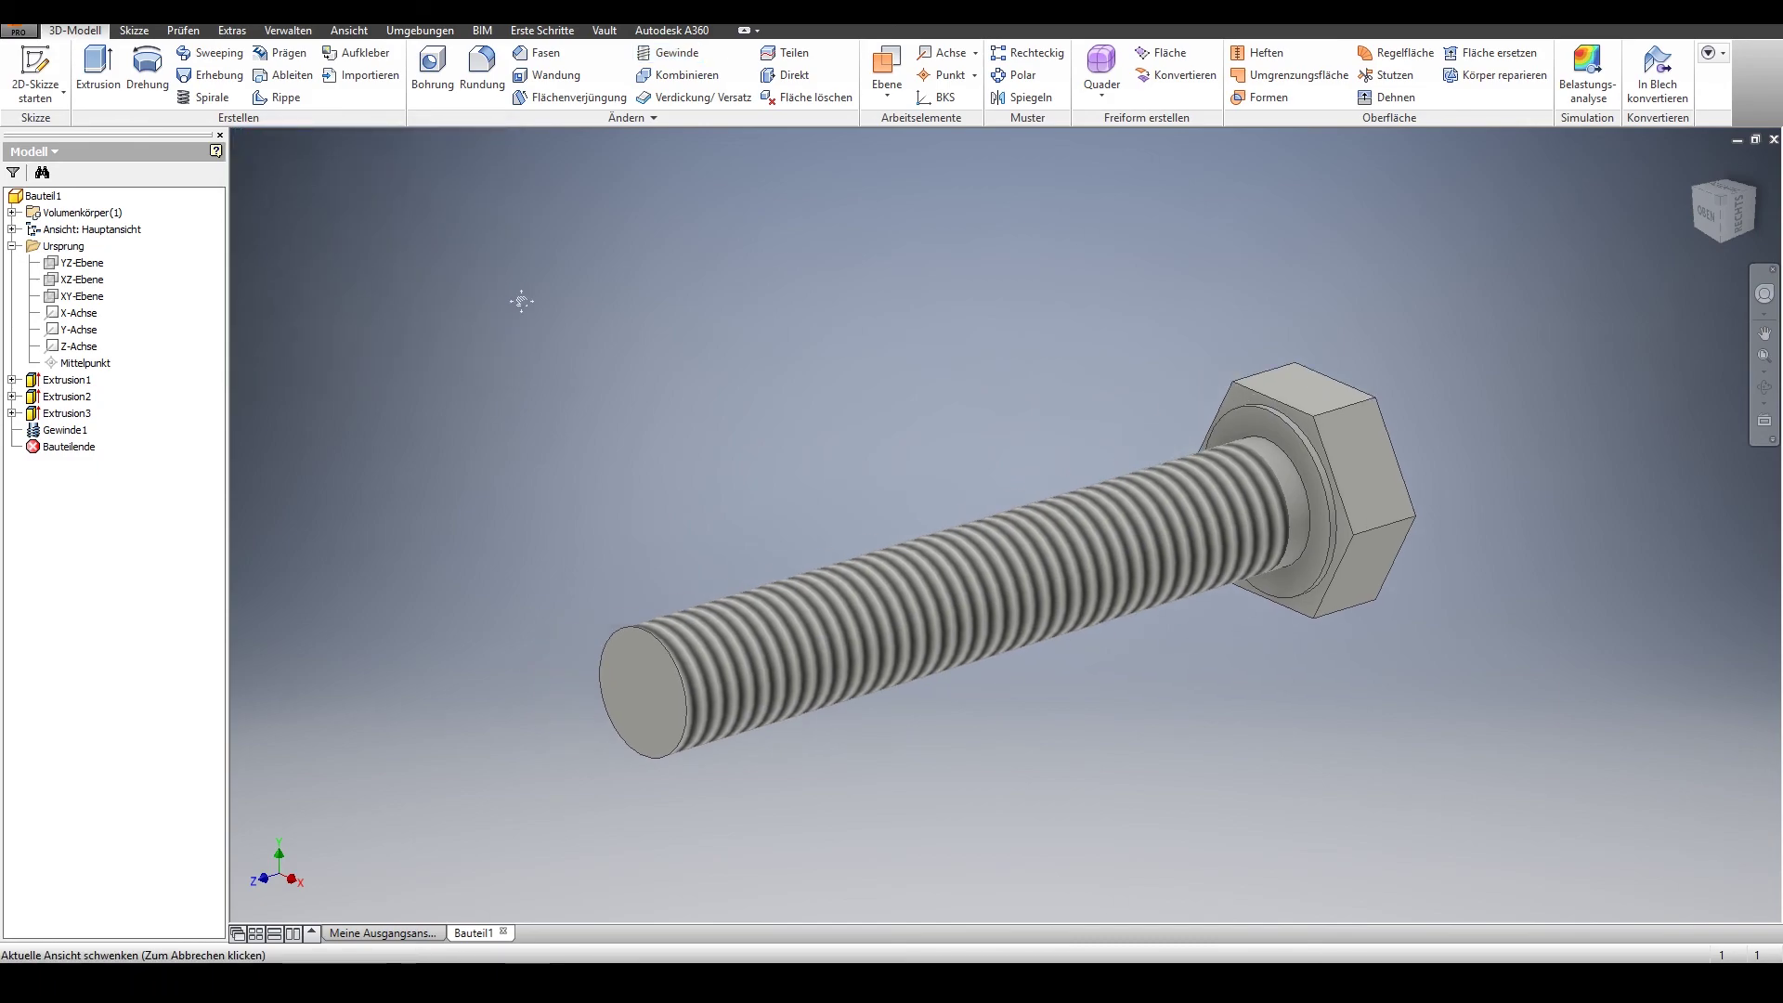
{"action": "mouse_move", "coordinate": [669, 386]}
{"action": "middle_mouse_down", "text": "shift"}
{"action": "mouse_move", "coordinate": [702, 341]}
{"action": "mouse_move", "coordinate": [629, 397]}
{"action": "mouse_move", "coordinate": [688, 402]}
{"action": "middle_mouse_up", "text": "shift"}
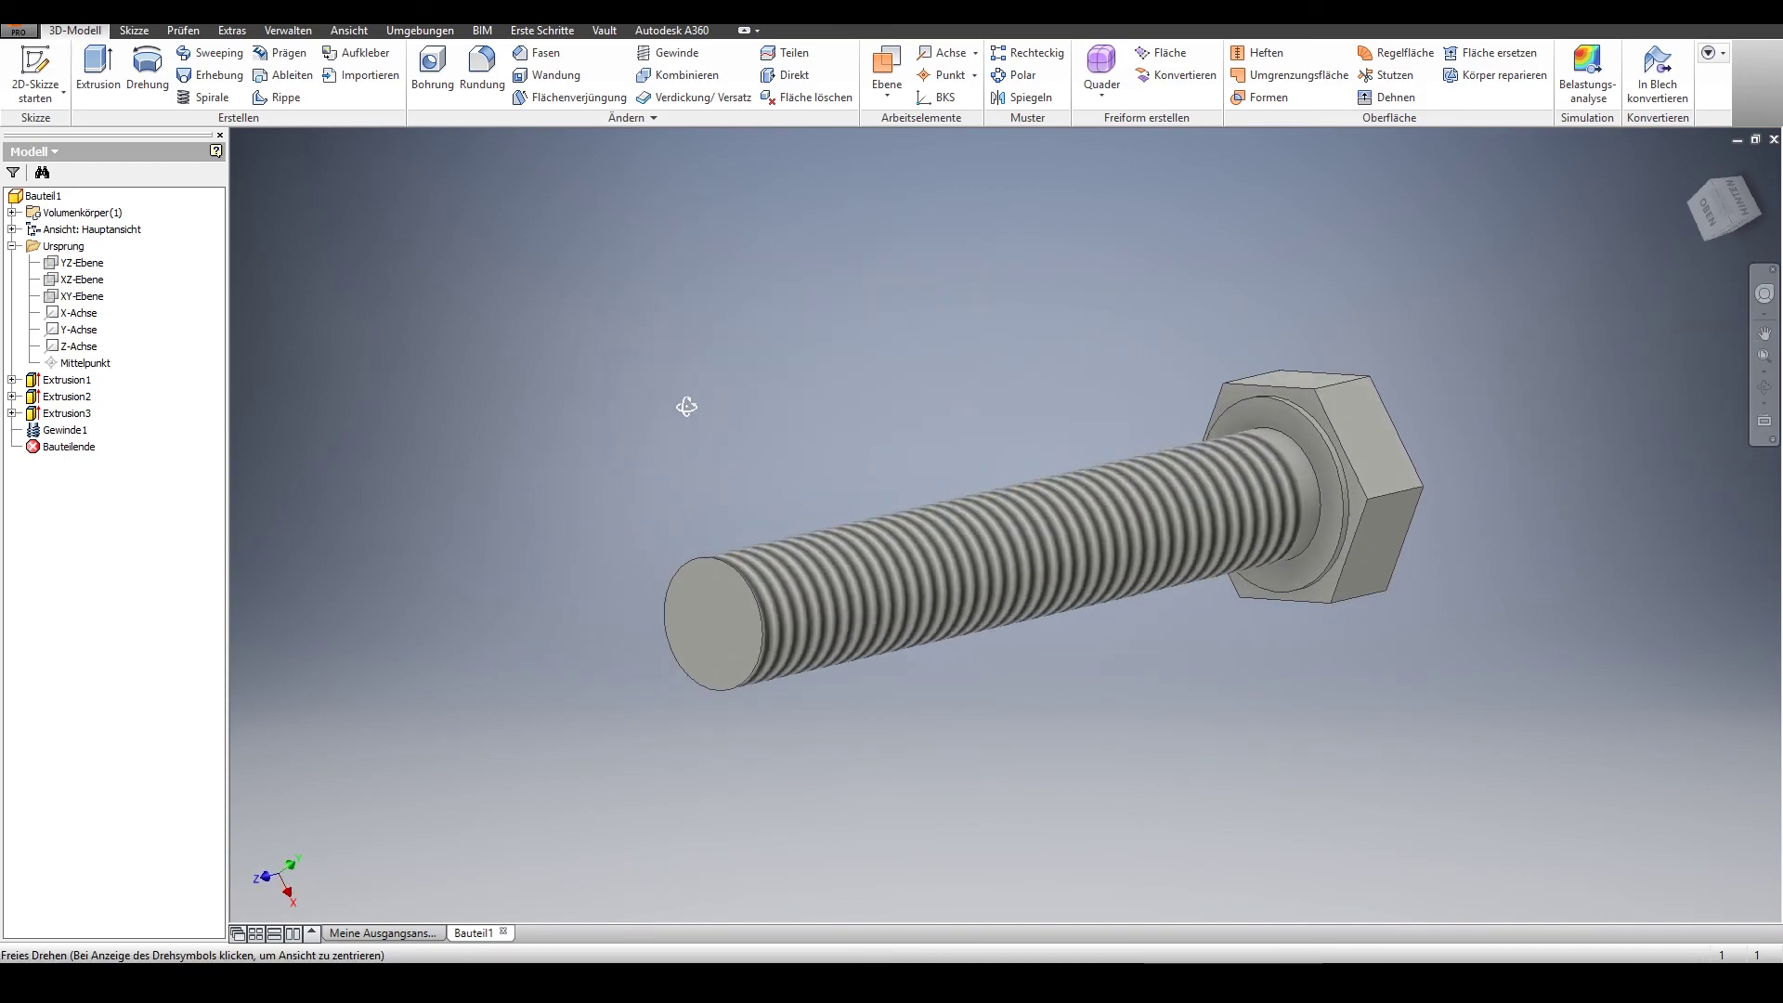
{"action": "middle_click_drag", "start_coordinate": [788, 347], "coordinate": [673, 370], "text": "shift"}
{"action": "middle_click_drag", "start_coordinate": [621, 431], "coordinate": [587, 351]}
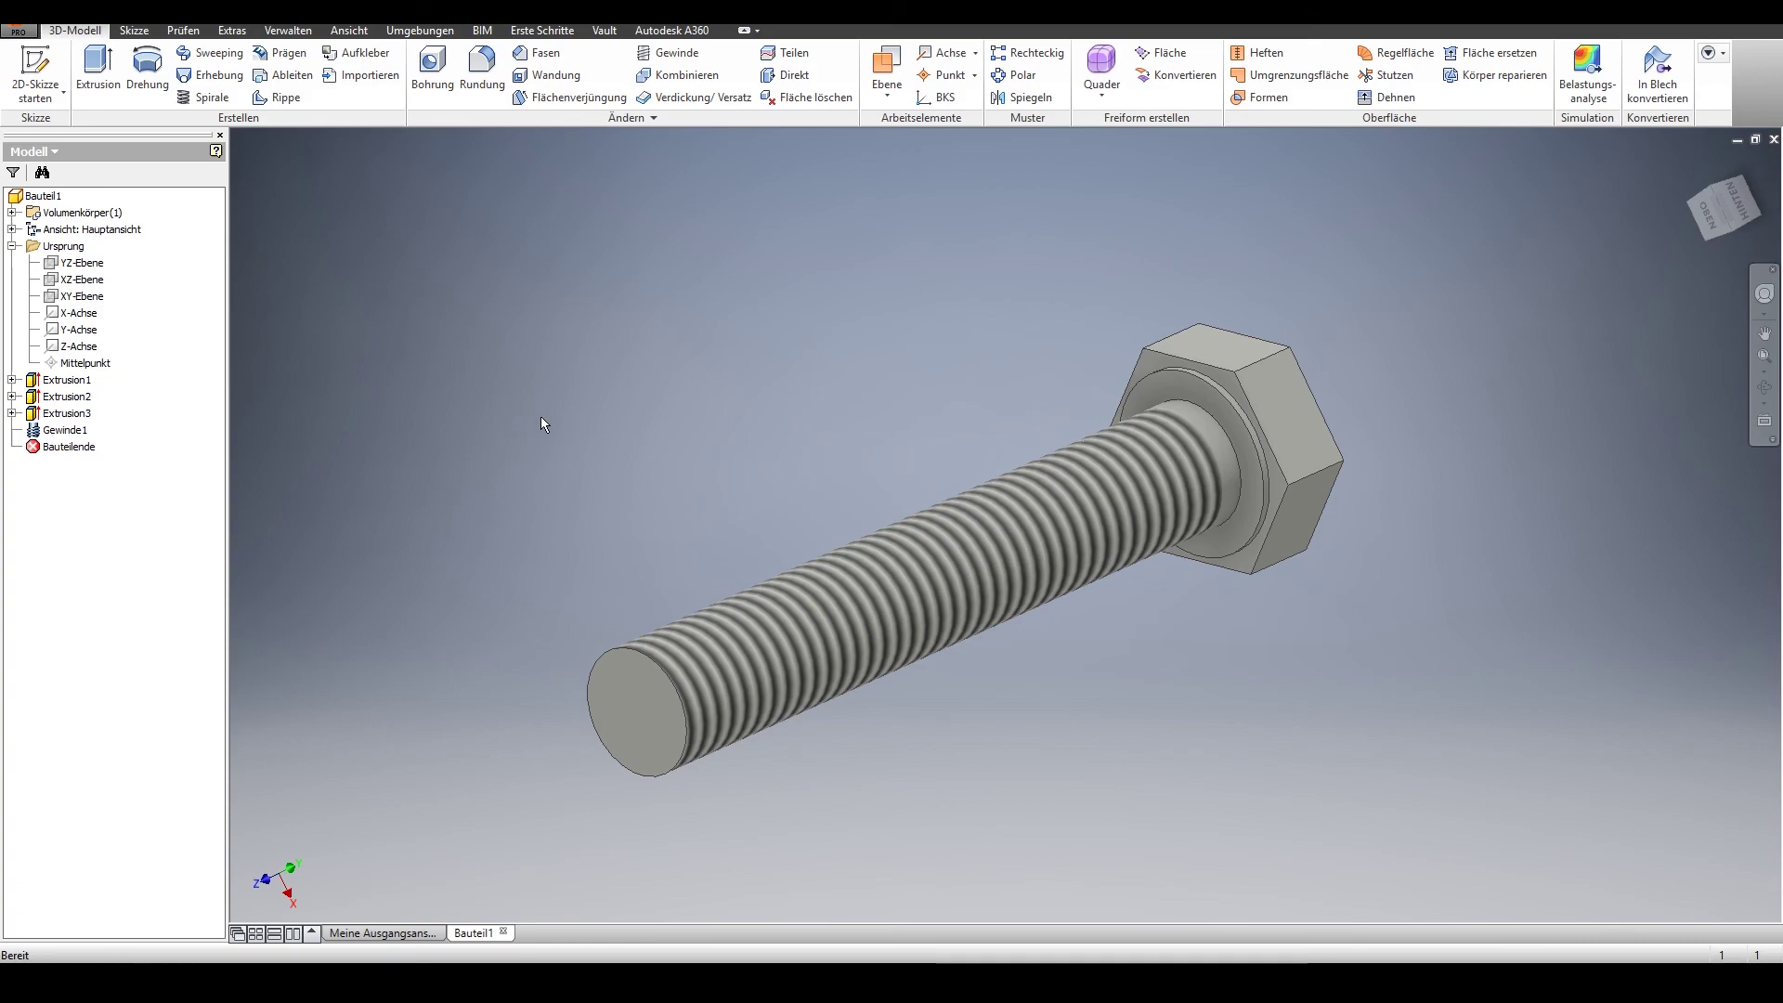
{"action": "left_click", "coordinate": [545, 56]}
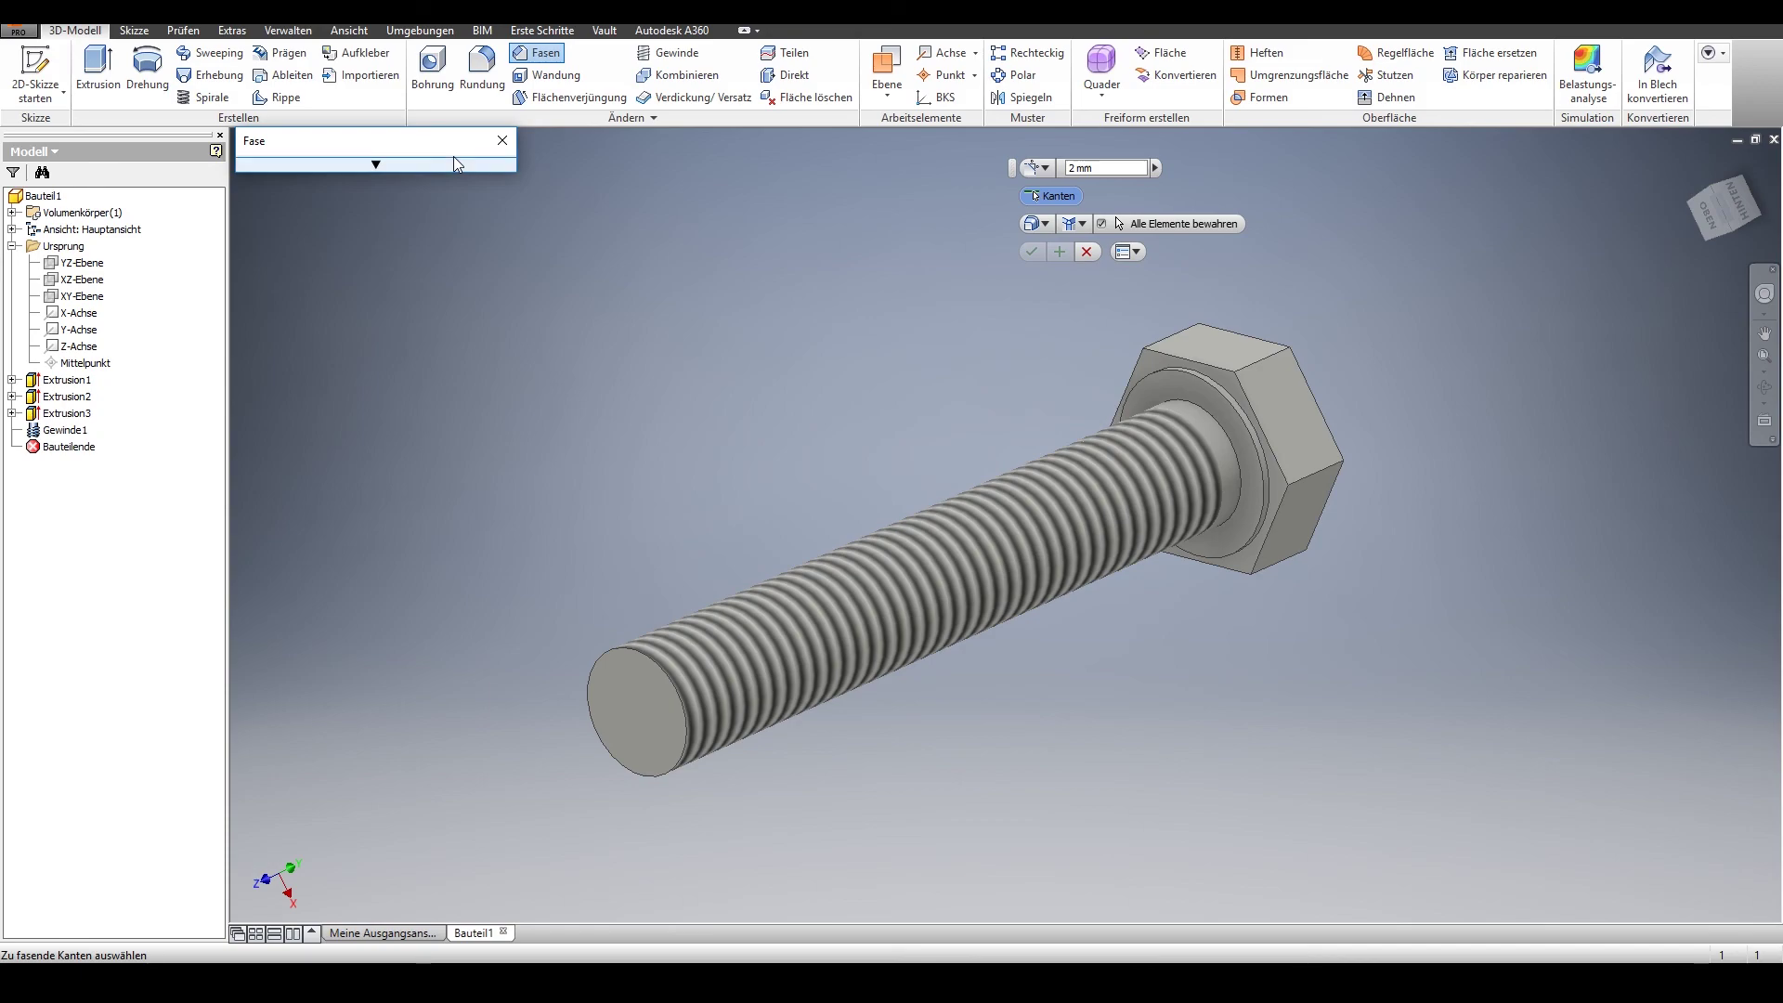
Chamfer the shank's tip edge with a 0,92 mm distance.
{"action": "left_click", "coordinate": [435, 202]}
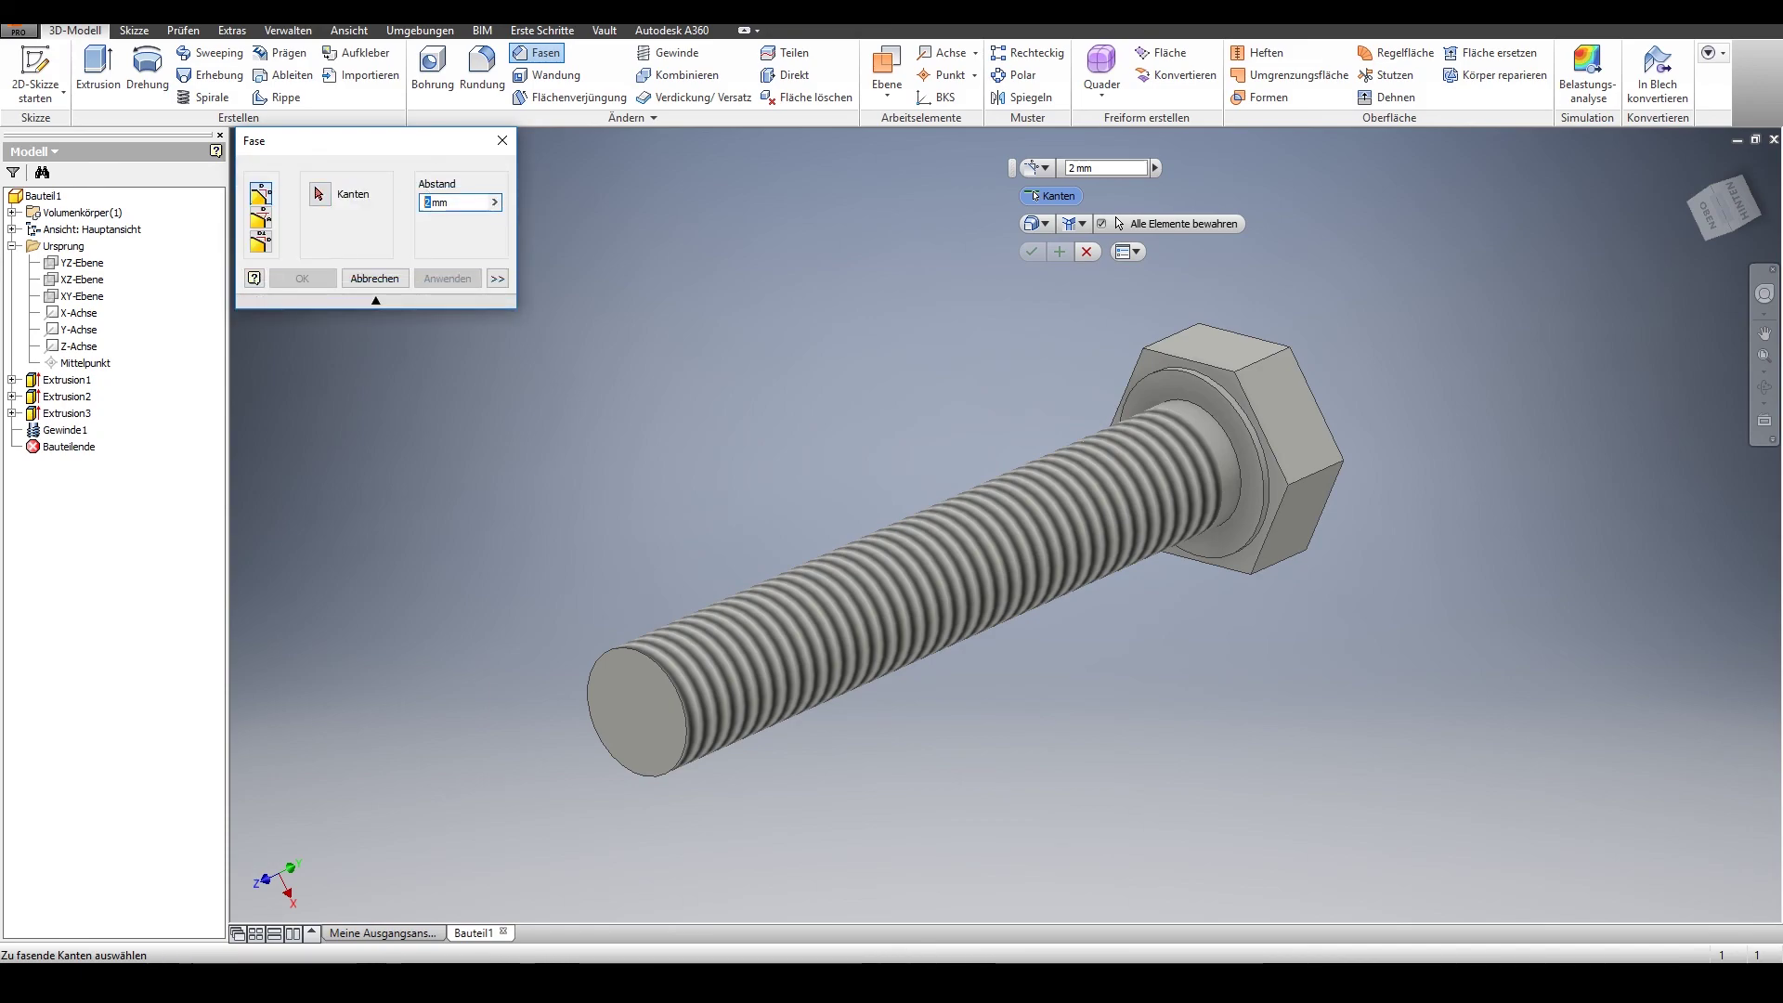
{"action": "type", "text": "0,9"}
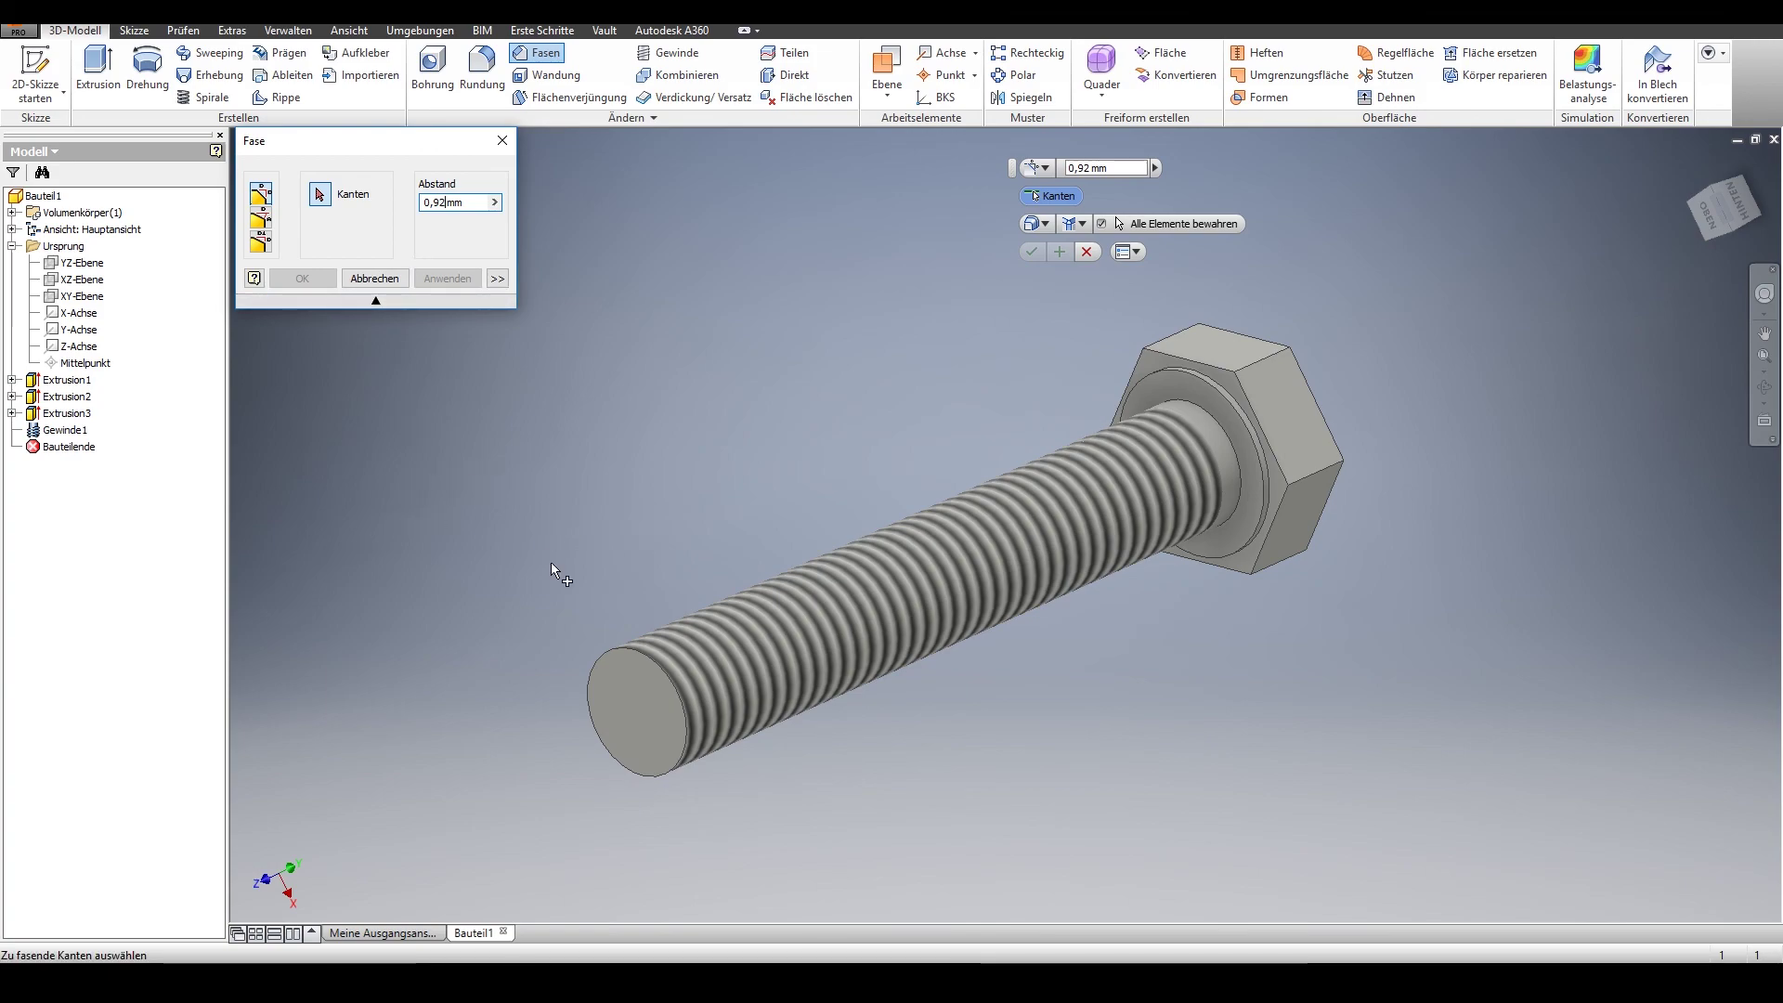
{"action": "left_click", "coordinate": [622, 648]}
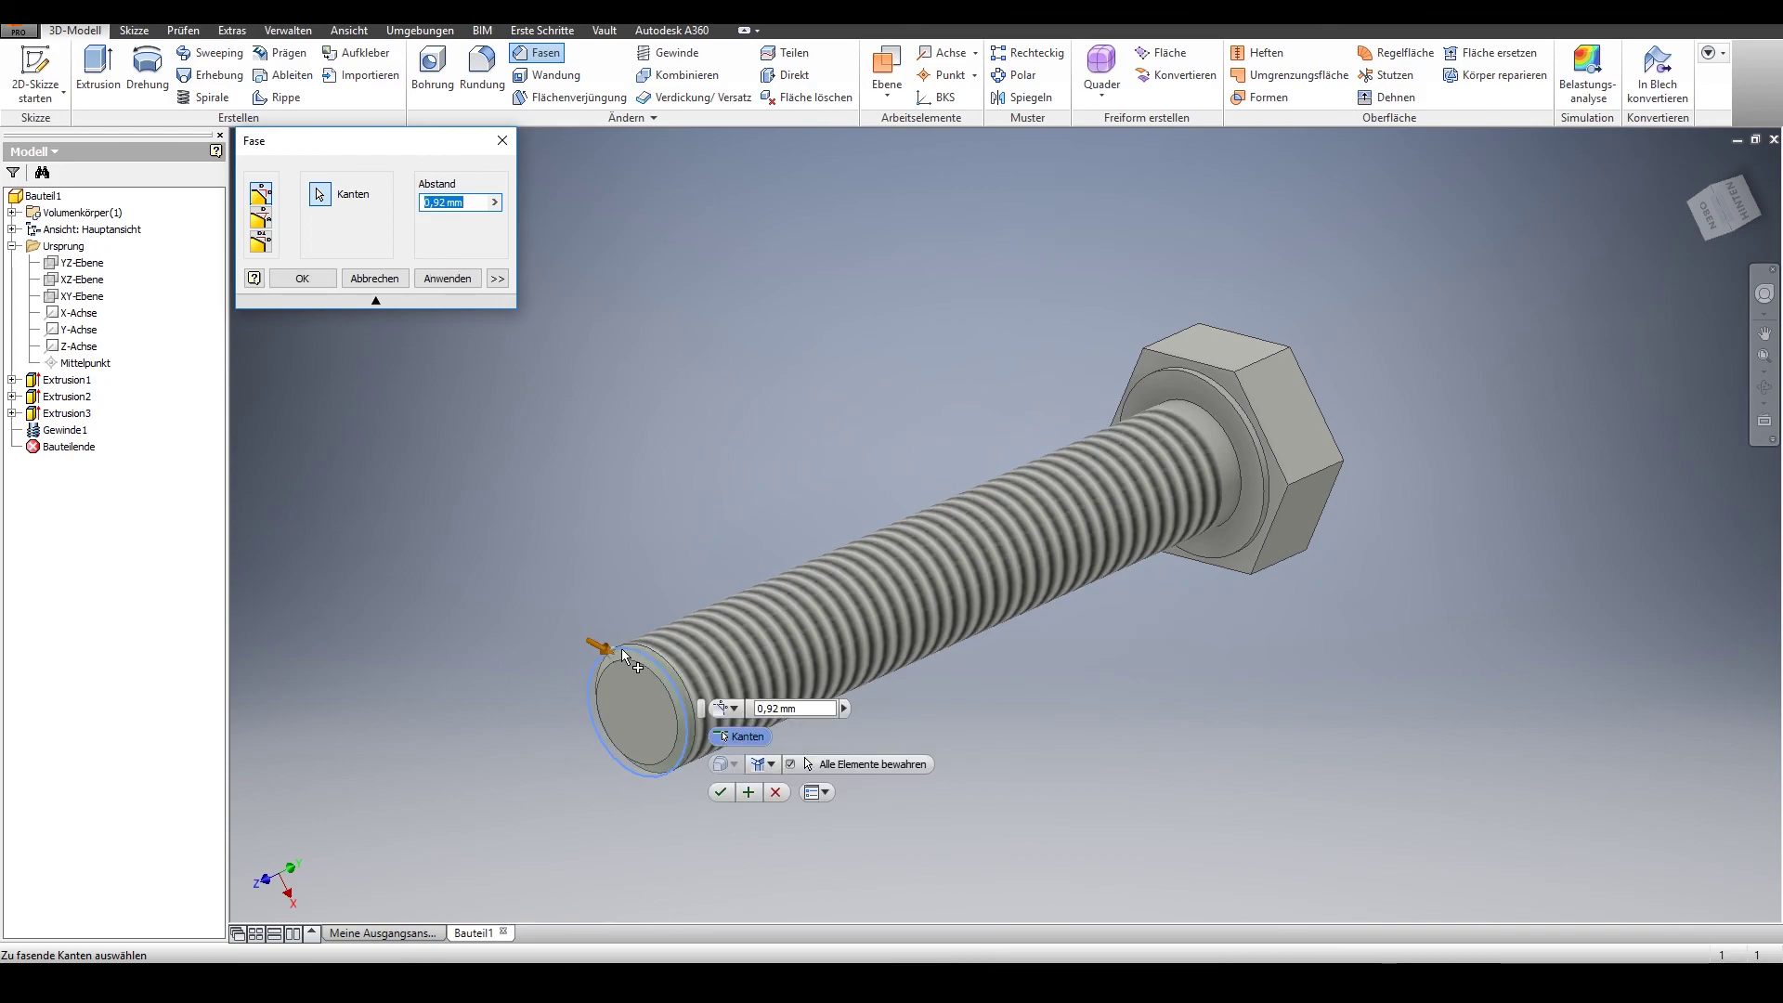
{"action": "left_click", "coordinate": [443, 280]}
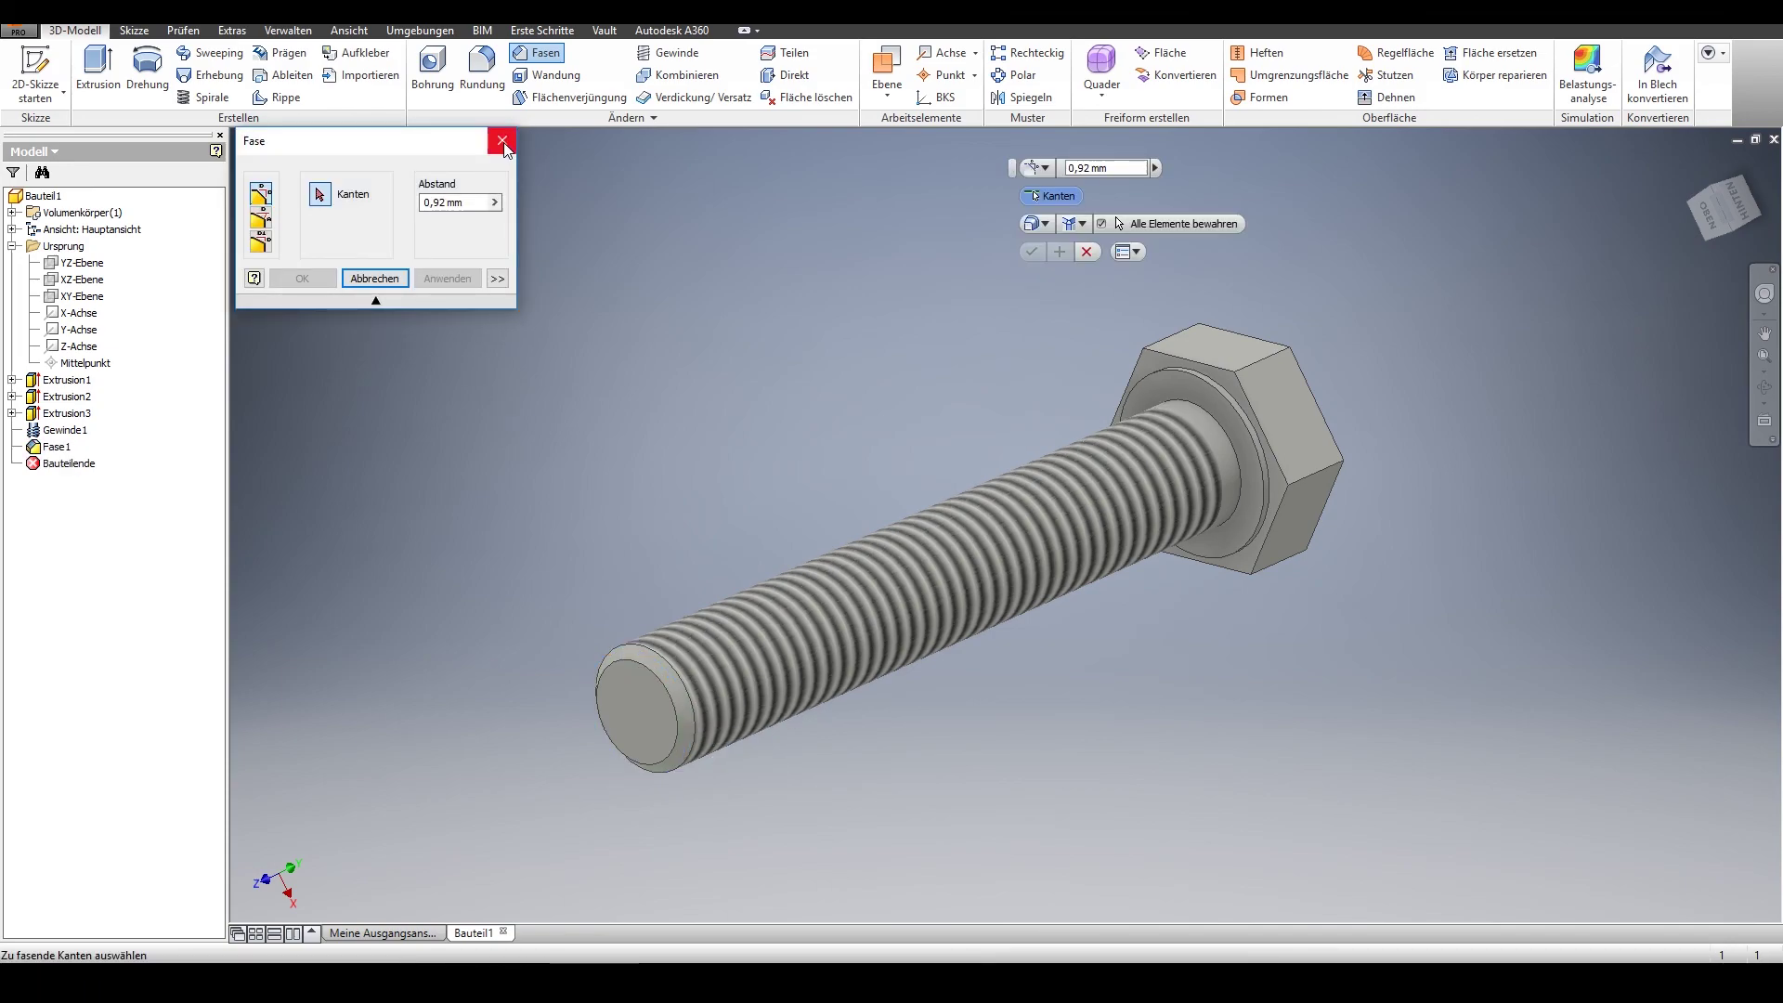
{"action": "left_click", "coordinate": [502, 141]}
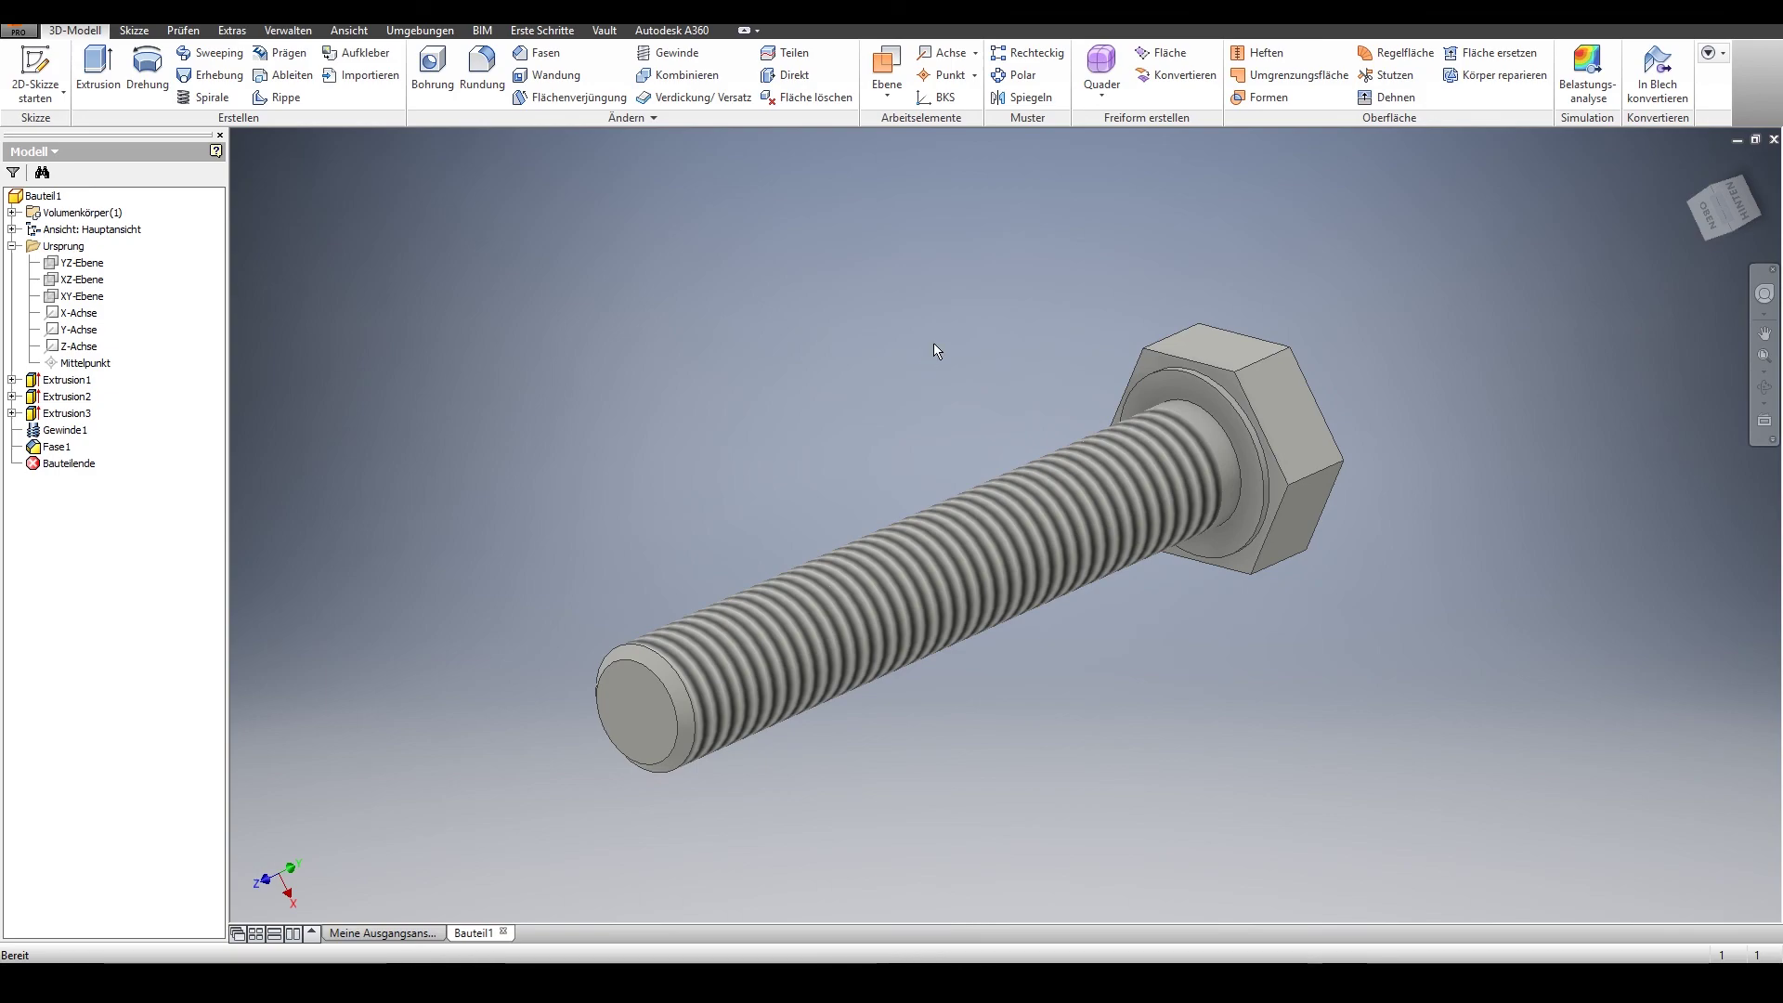
Round the shank-to-collar edge with a 0,5 mm fillet.
{"action": "middle_click_drag", "start_coordinate": [933, 342], "coordinate": [725, 393]}
{"action": "scroll", "coordinate": [1133, 447], "scroll_direction": "down", "scroll_amount": 5}
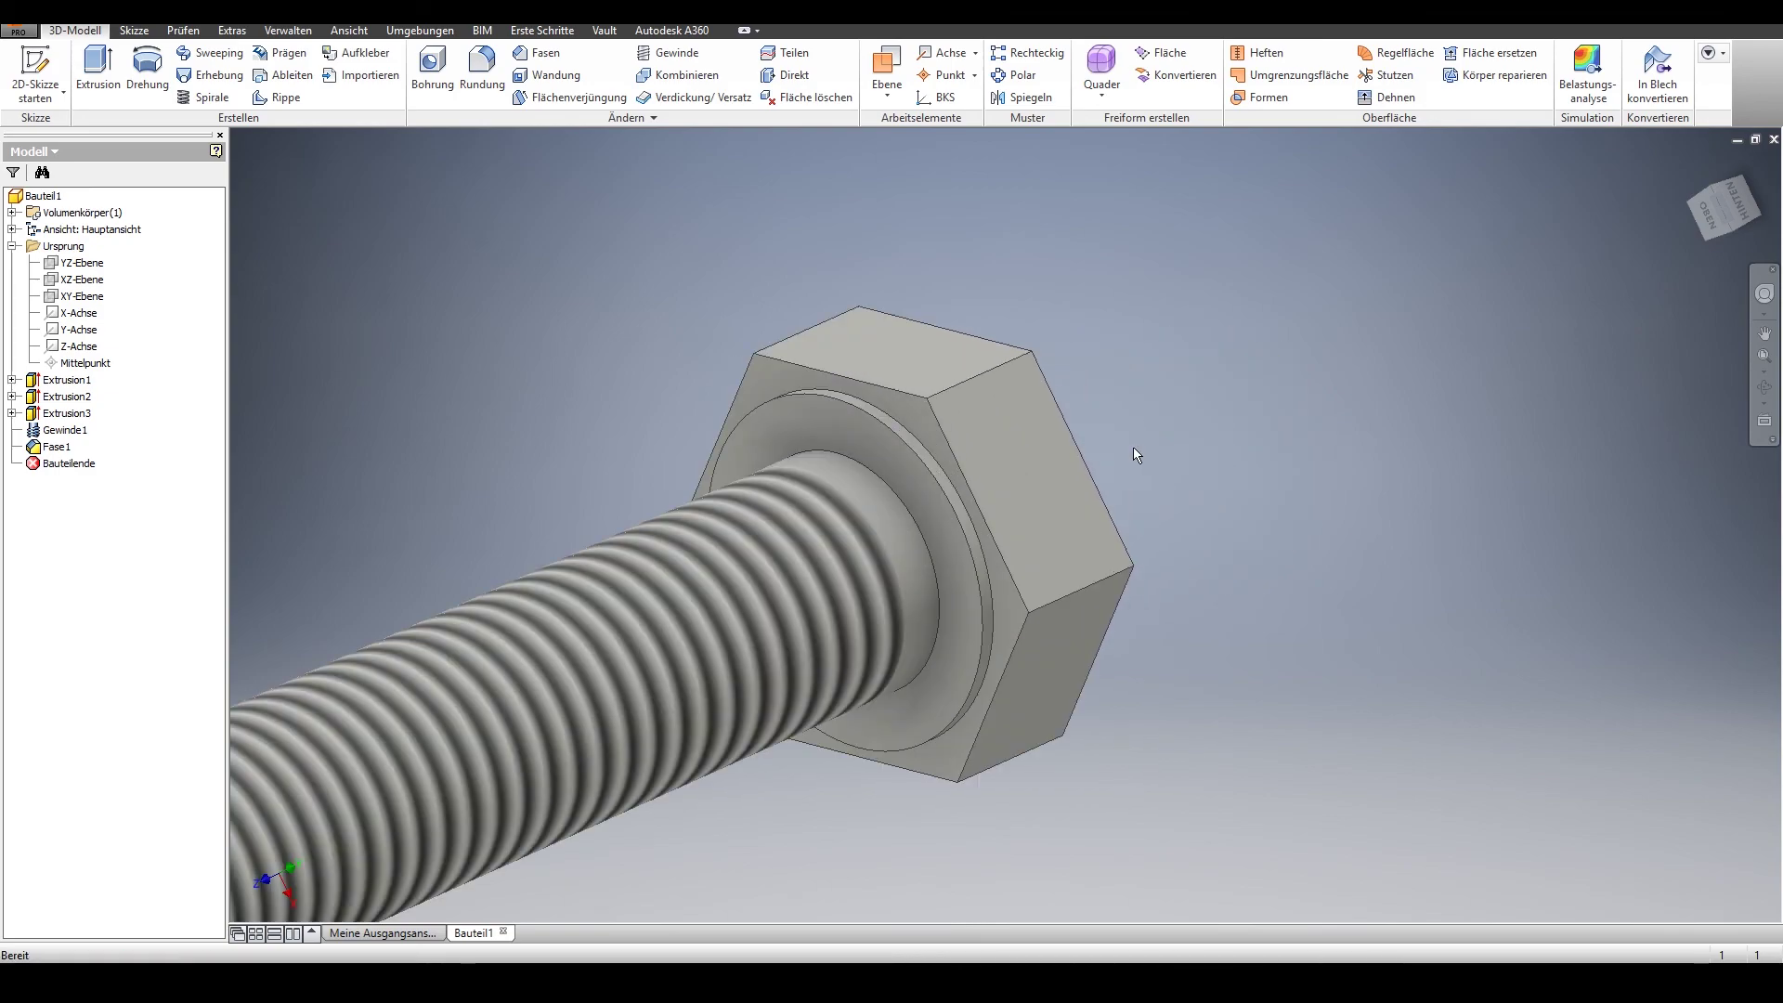
{"action": "scroll", "coordinate": [1094, 448], "scroll_direction": "down", "scroll_amount": 5}
{"action": "middle_click_drag", "start_coordinate": [1195, 409], "coordinate": [1427, 377]}
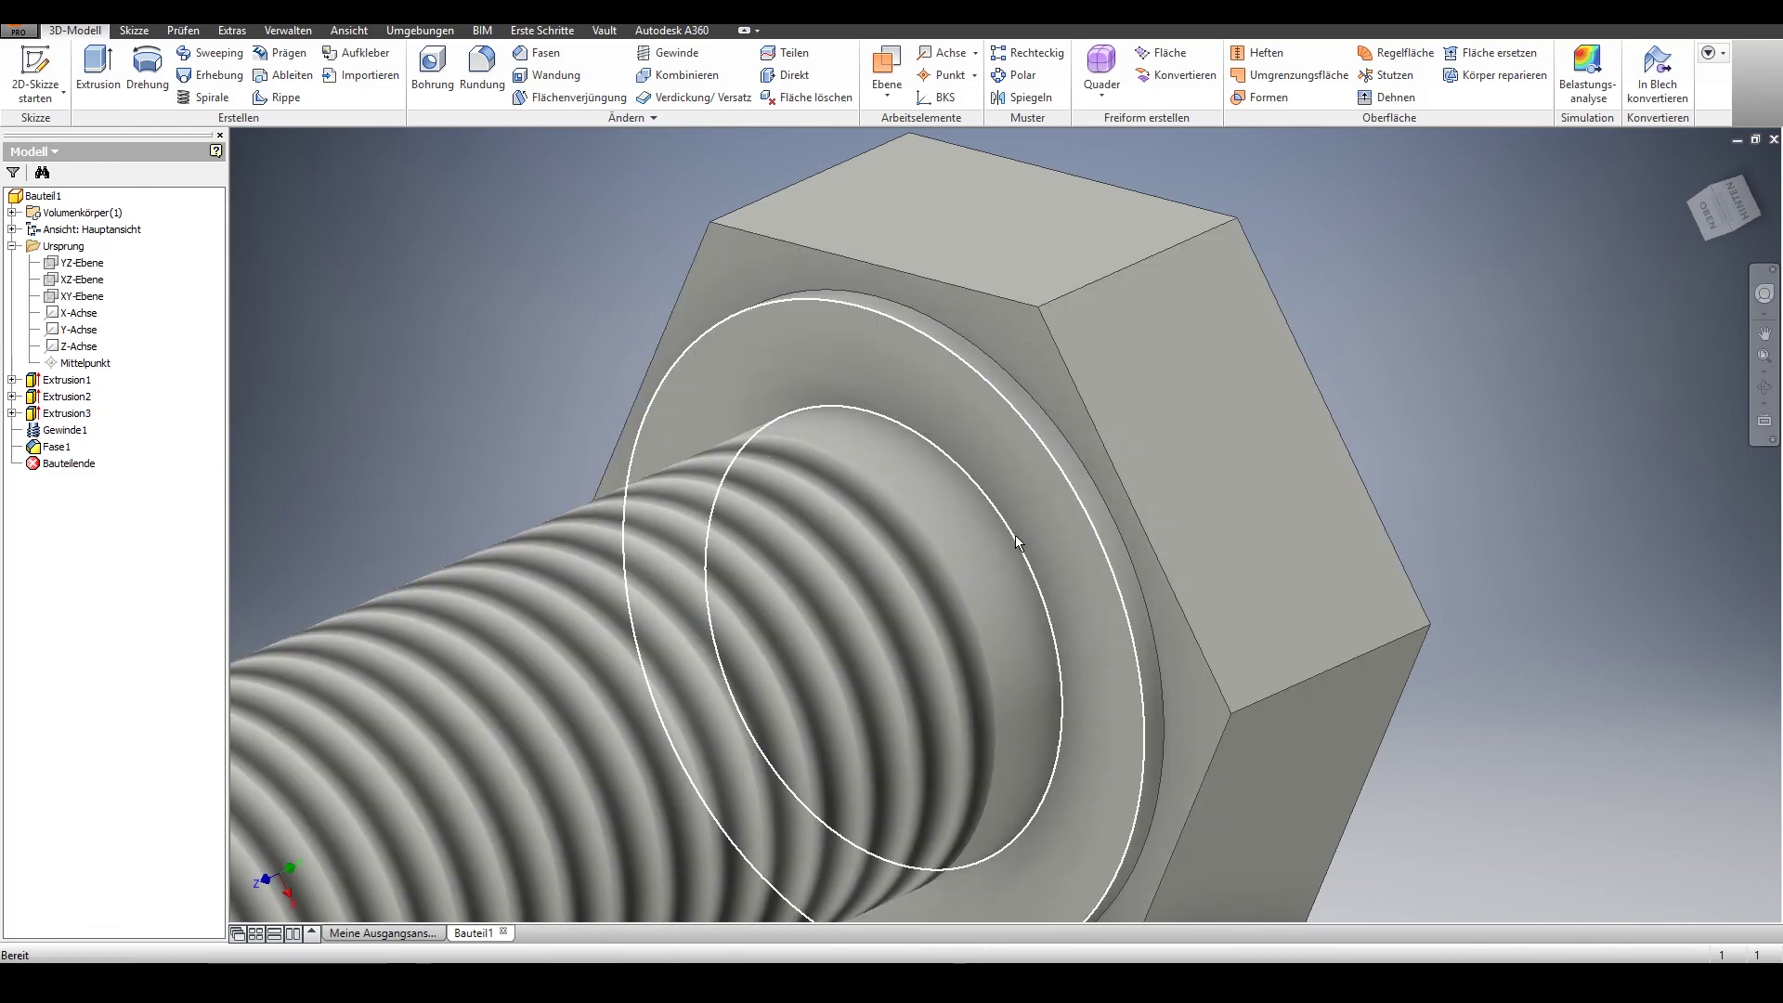
{"action": "left_click", "coordinate": [502, 75]}
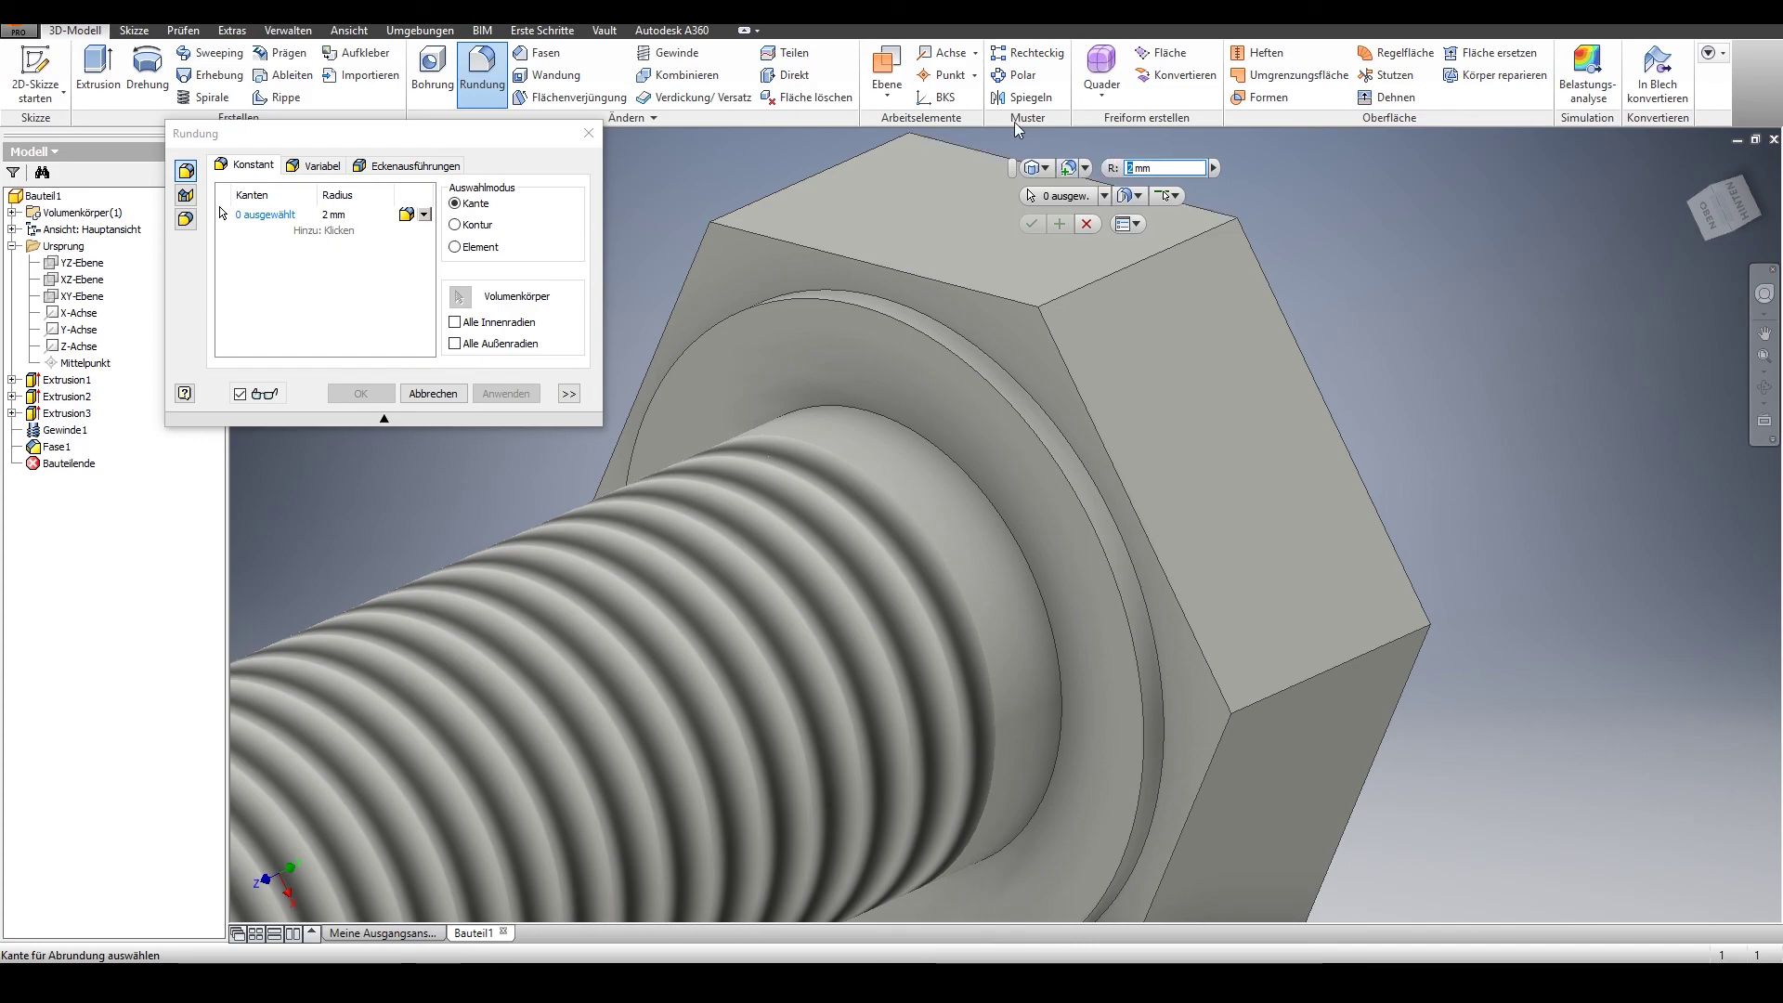
{"action": "type", "text": "5"}
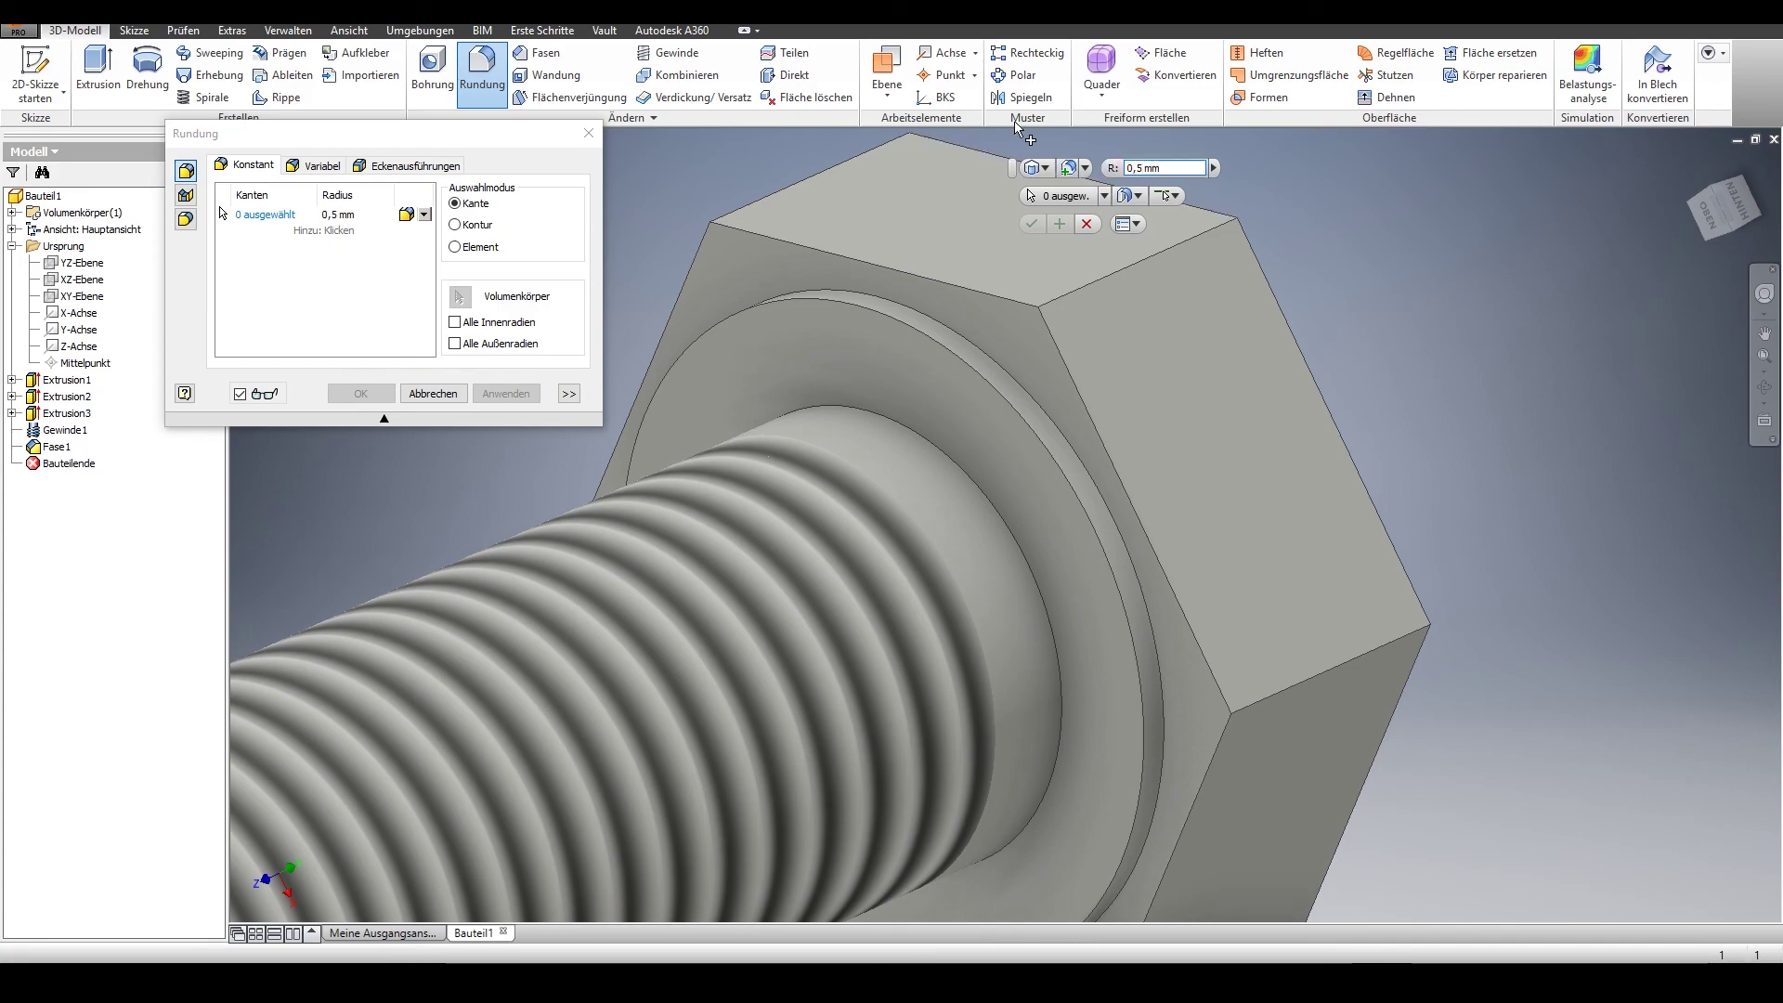
{"action": "left_click", "coordinate": [954, 461]}
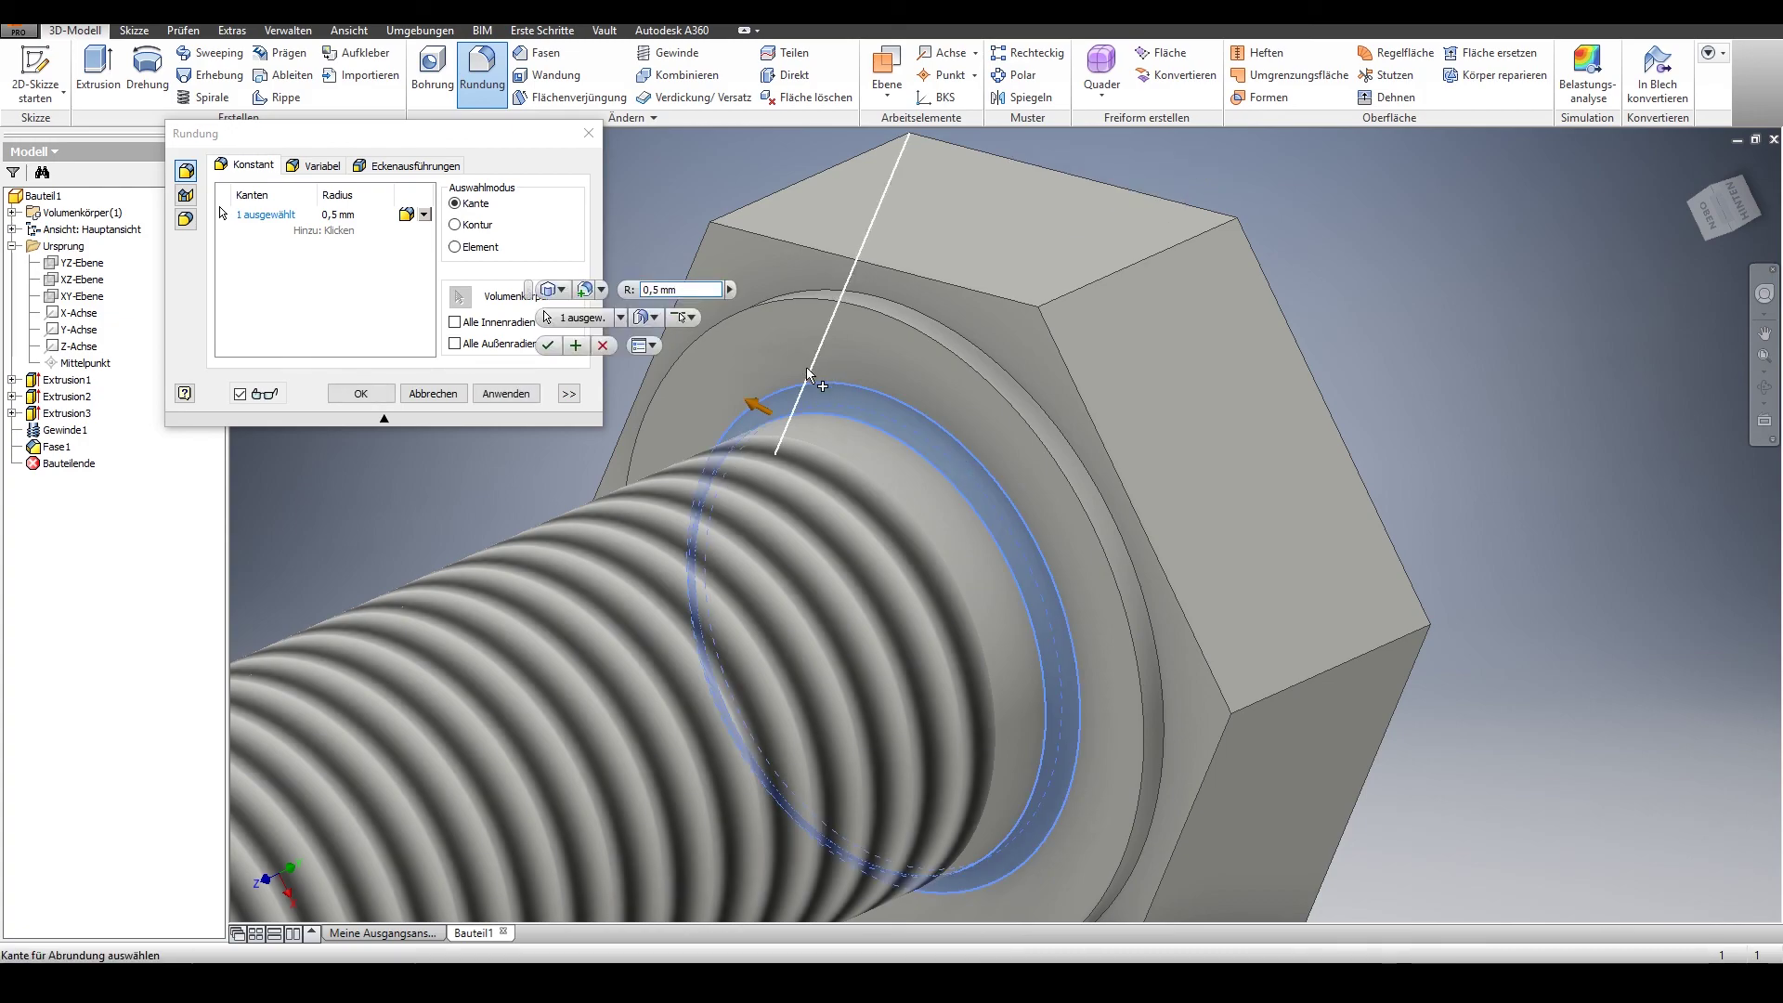
{"action": "left_click", "coordinate": [517, 393]}
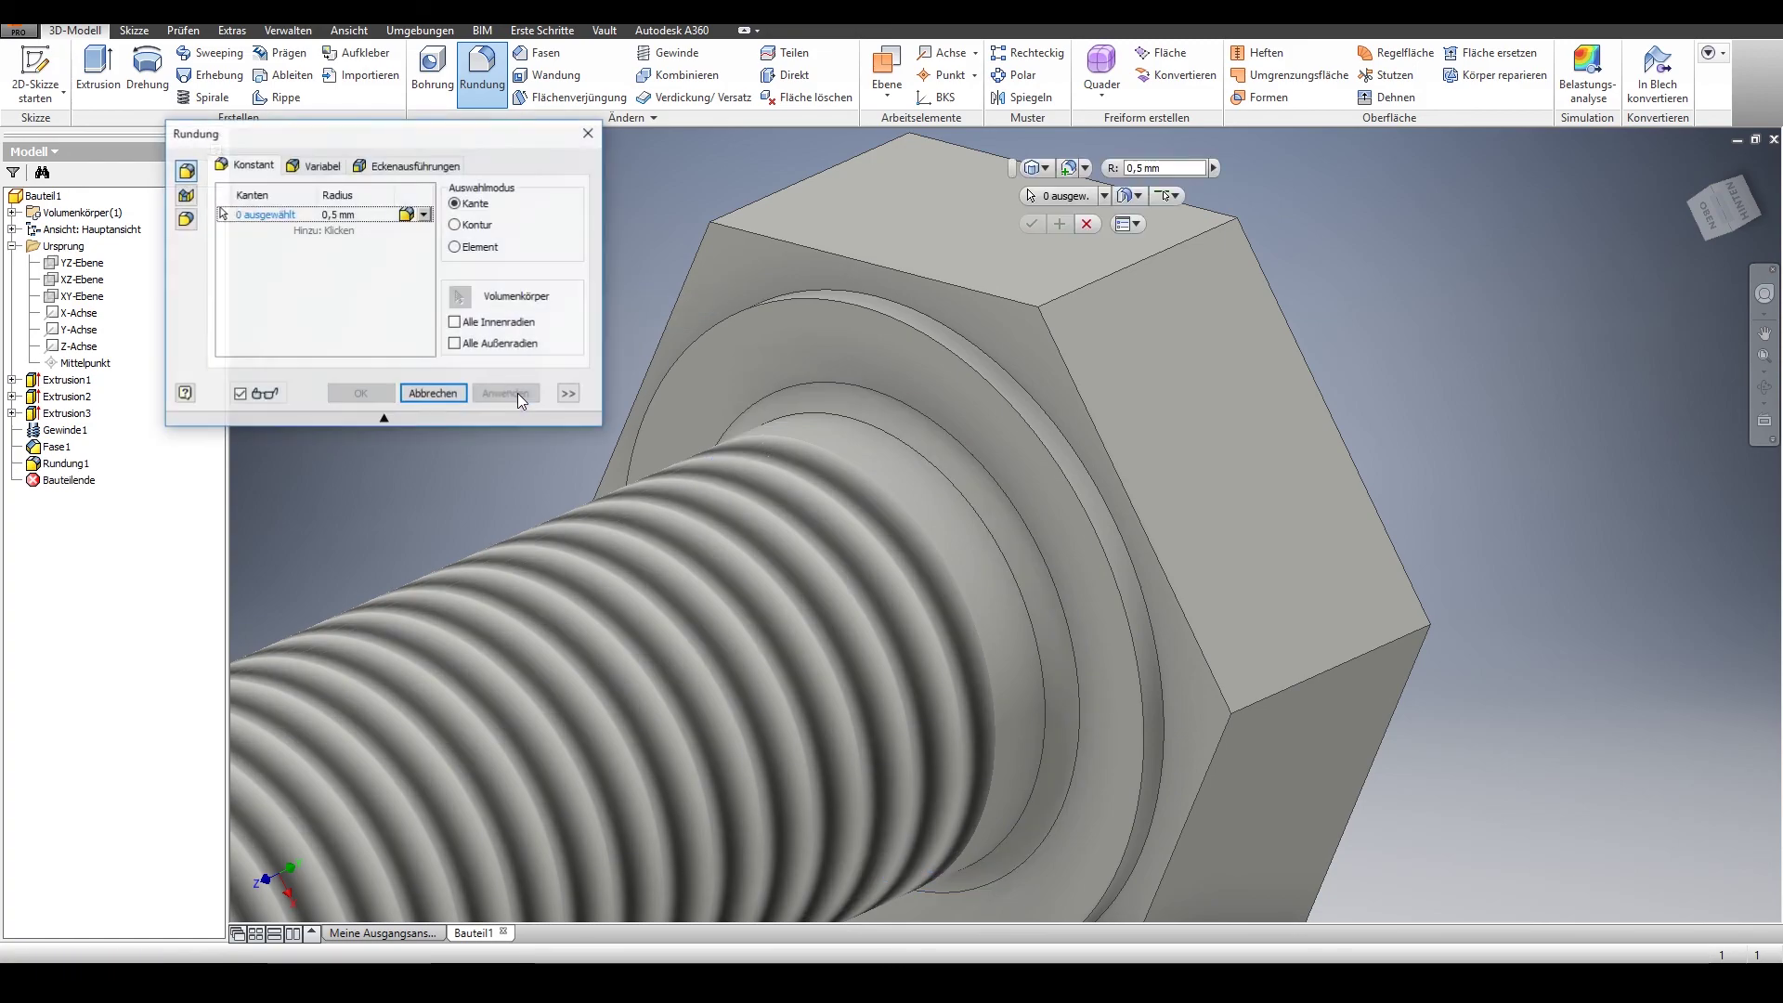
Round both collar rim edges with a 0,2 mm fillet.
{"action": "left_click", "coordinate": [1131, 168]}
{"action": "type", "text": "2"}
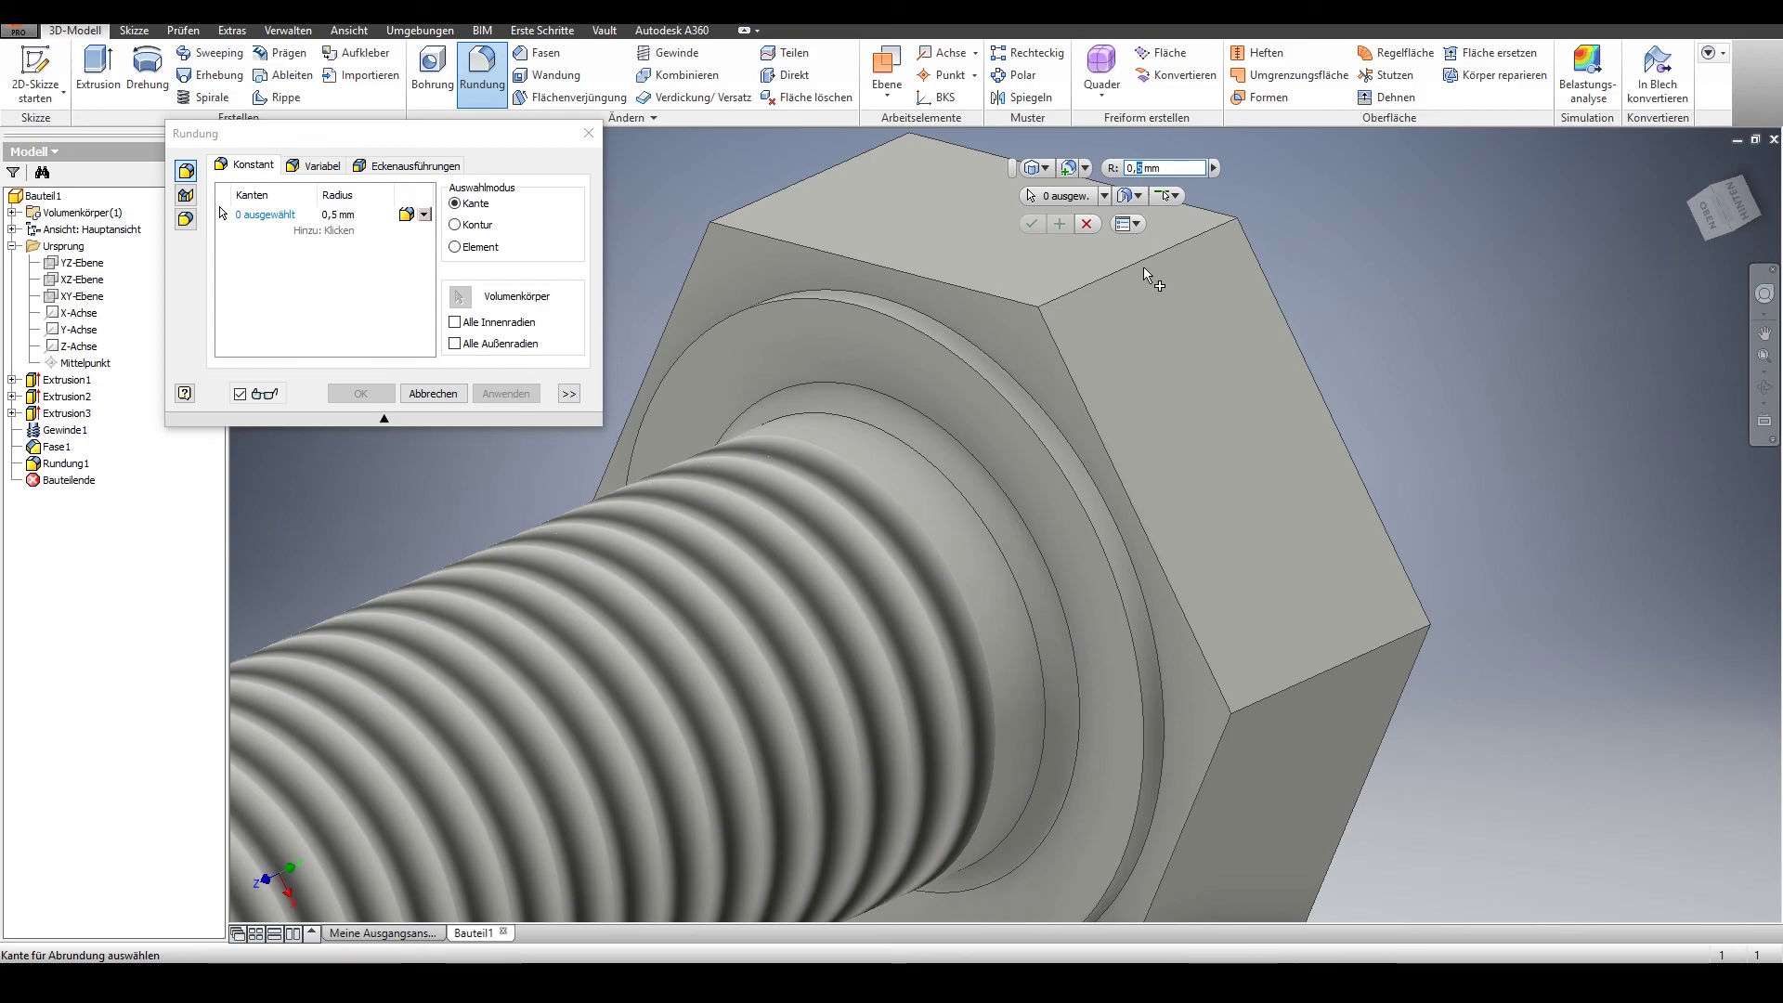
{"action": "left_click", "coordinate": [1075, 478]}
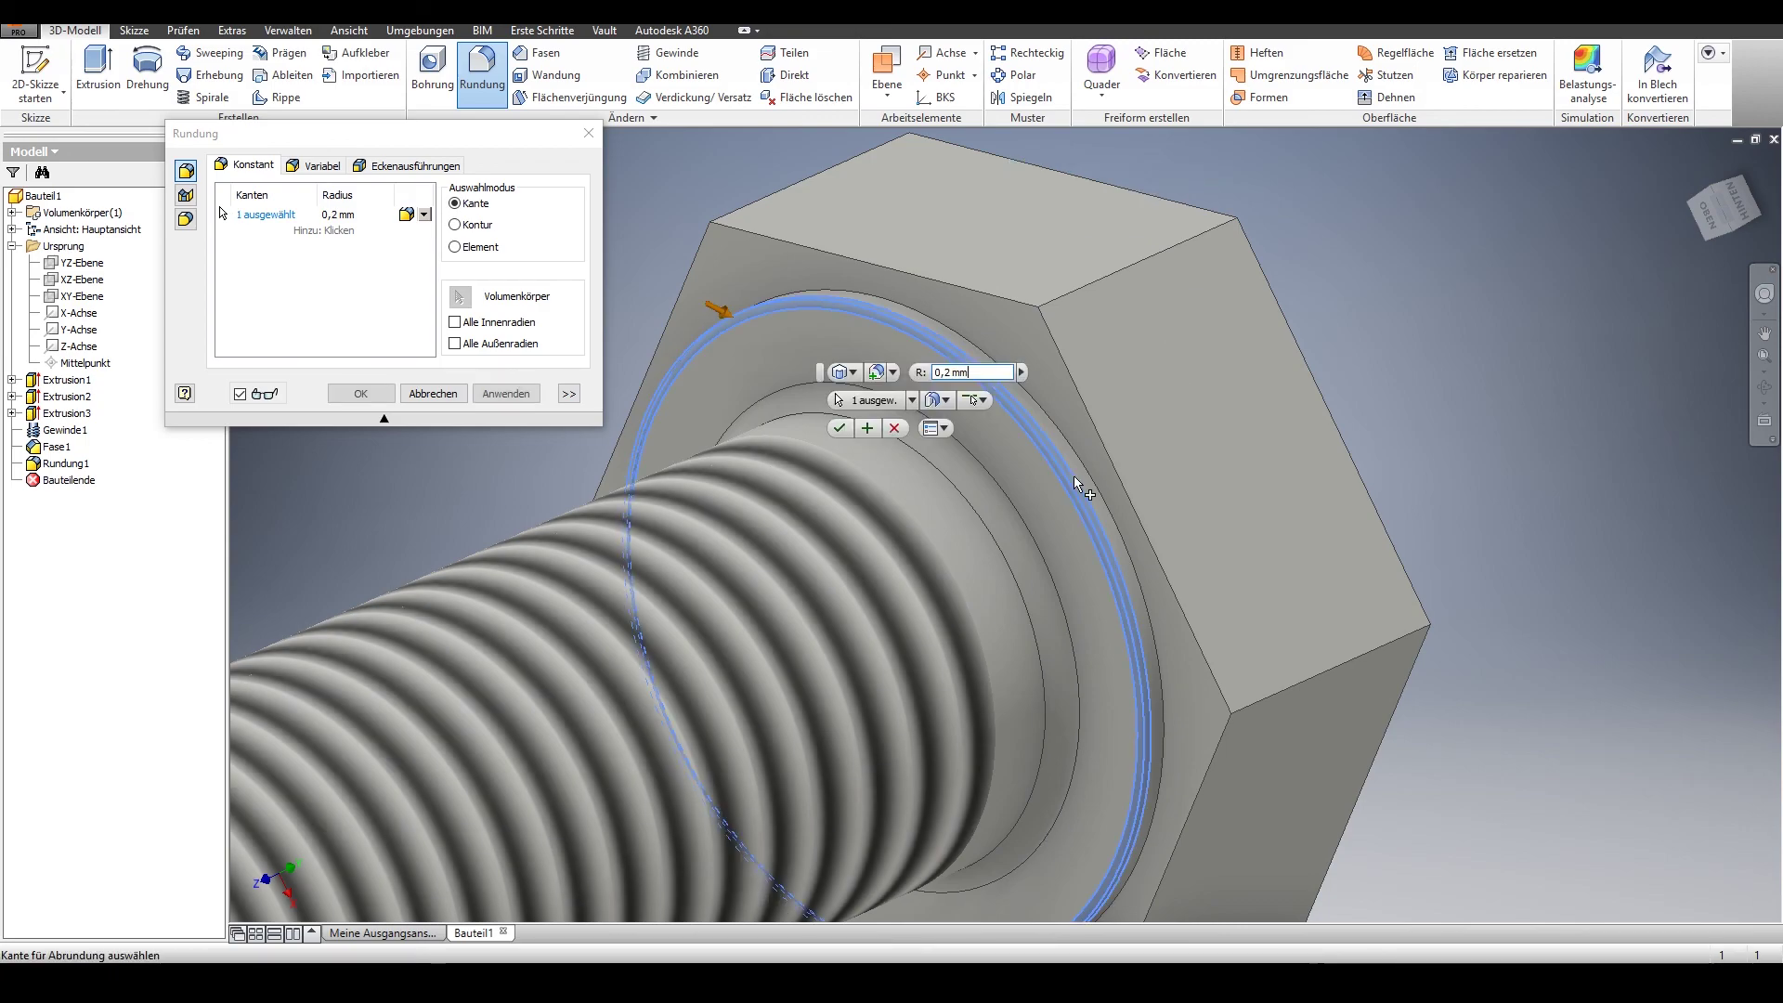
{"action": "left_click", "coordinate": [1098, 476]}
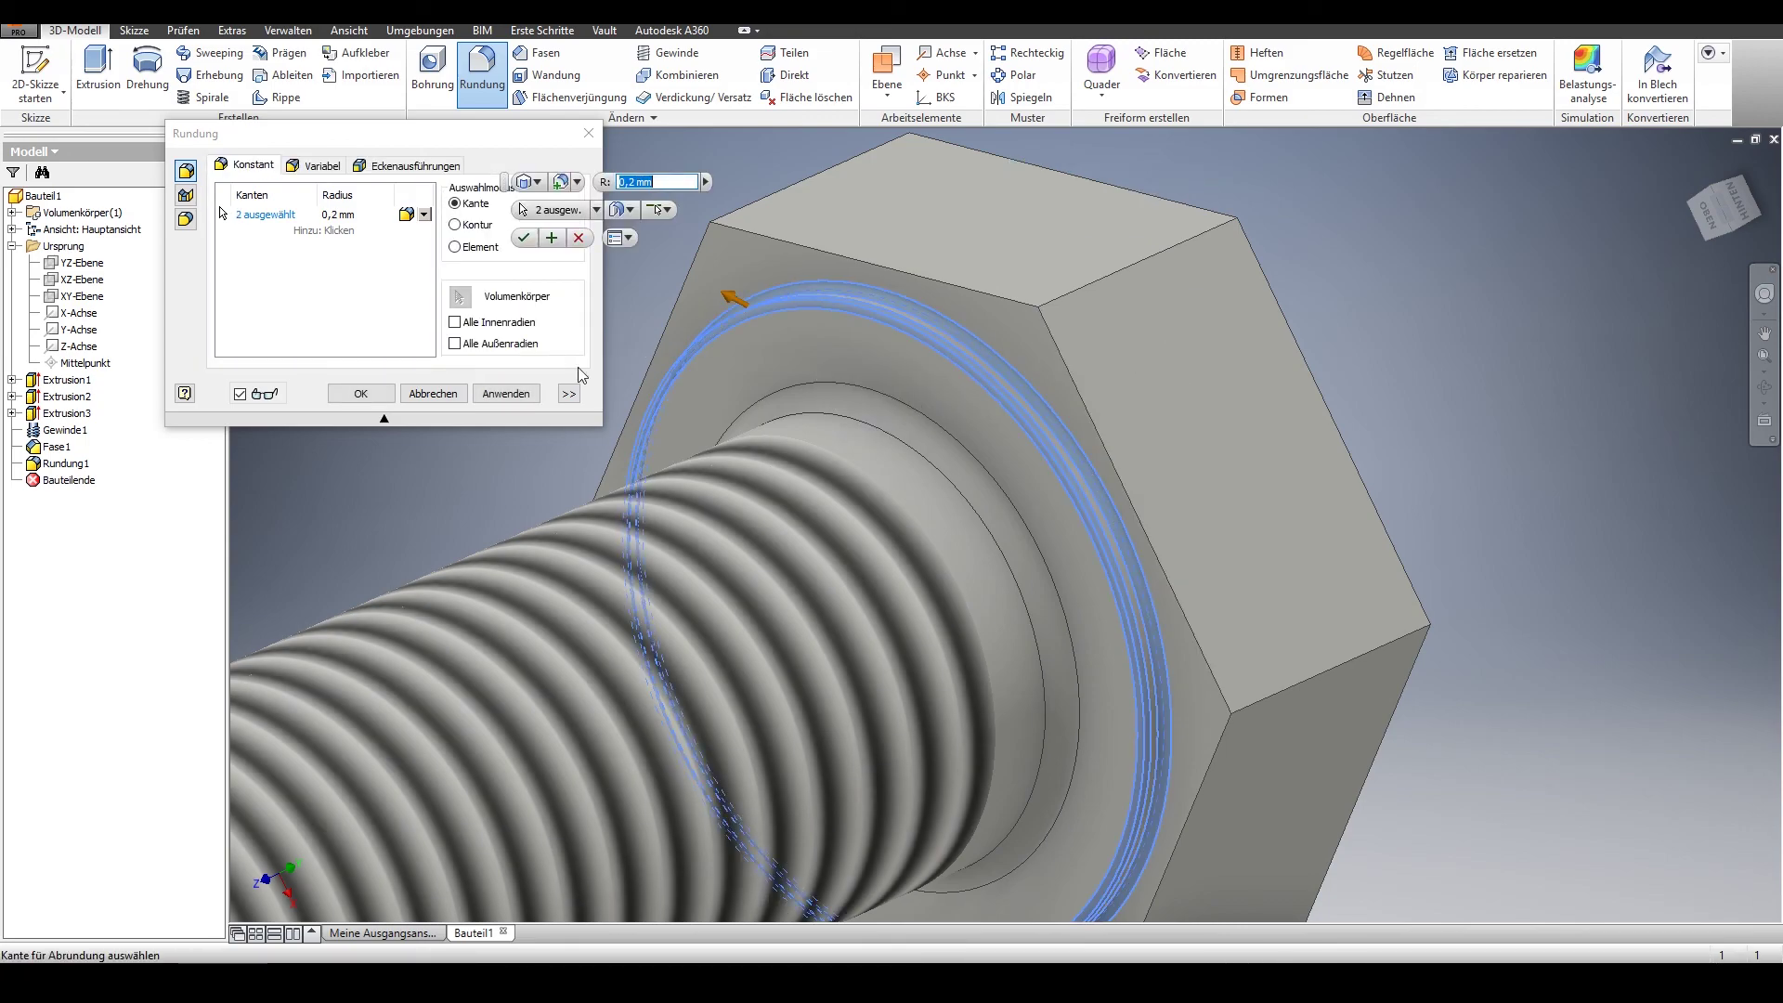
{"action": "left_click", "coordinate": [506, 394]}
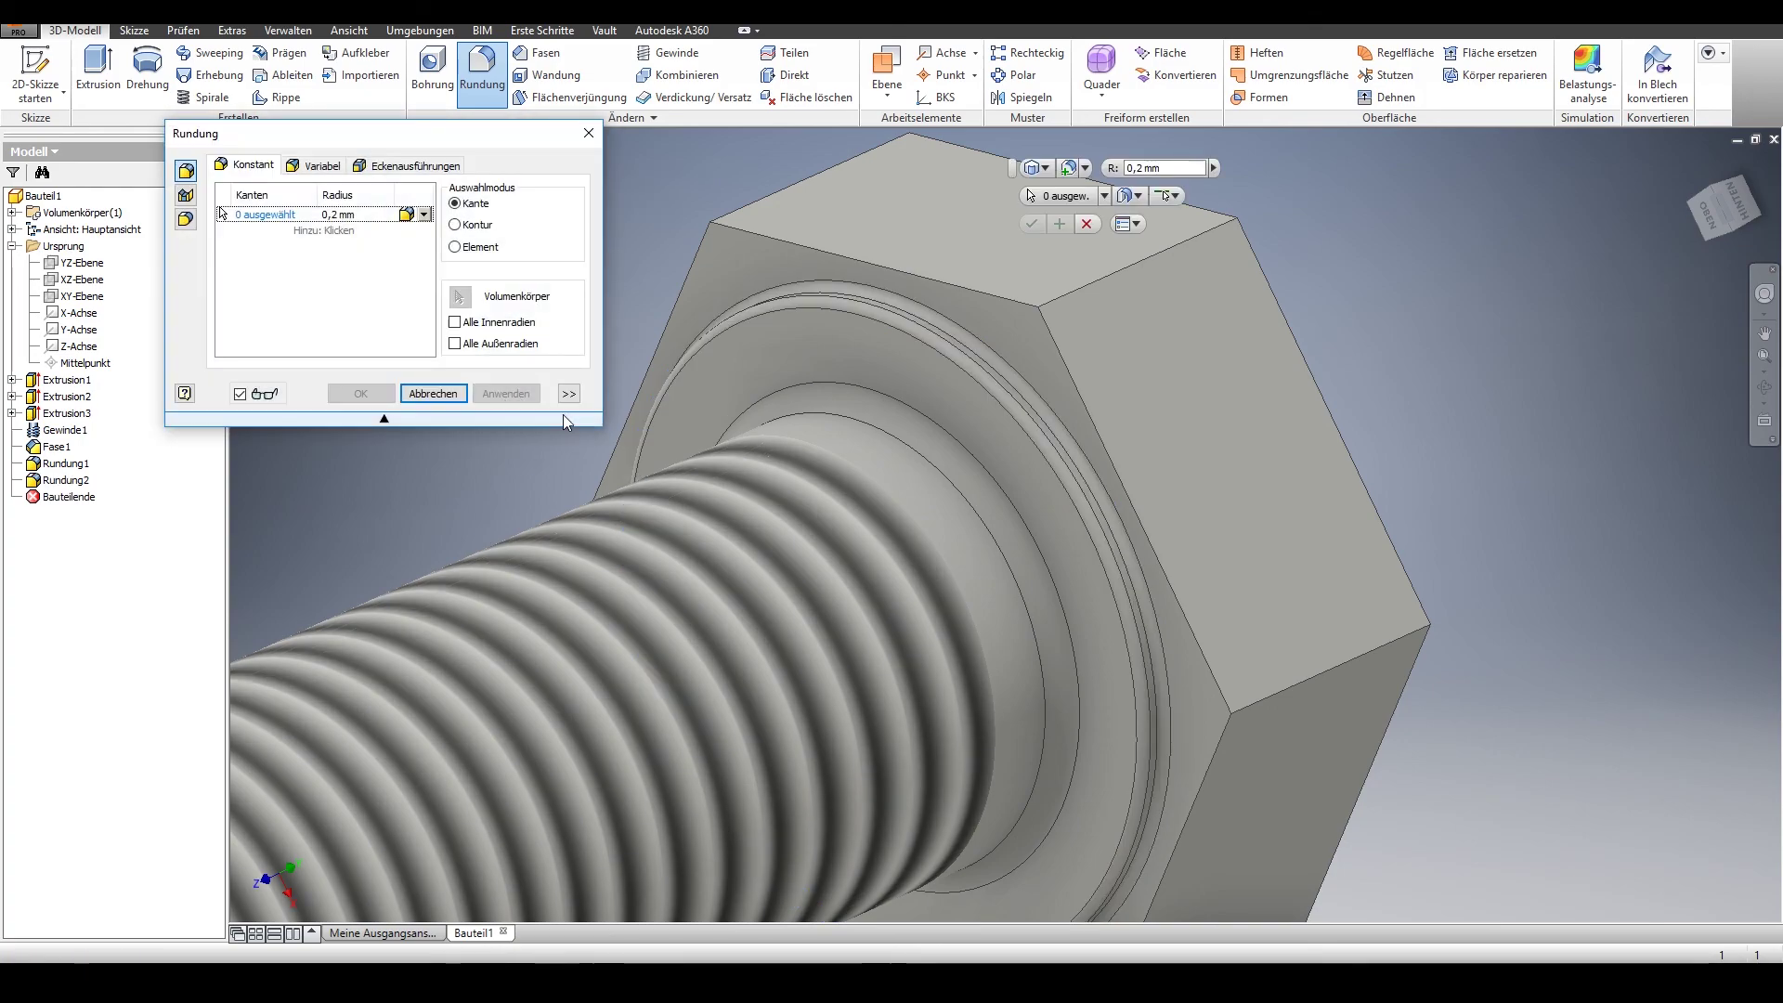
{"action": "left_click", "coordinate": [586, 134]}
{"action": "scroll", "coordinate": [616, 297], "scroll_direction": "up", "scroll_amount": 3}
{"action": "mouse_move", "coordinate": [599, 255]}
{"action": "middle_mouse_down"}
{"action": "mouse_move", "coordinate": [926, 343]}
{"action": "mouse_move", "coordinate": [1101, 338]}
{"action": "middle_mouse_up"}
{"action": "scroll", "coordinate": [1102, 338], "scroll_direction": "up", "scroll_amount": 2}
{"action": "scroll", "coordinate": [1101, 338], "scroll_direction": "up", "scroll_amount": 2}
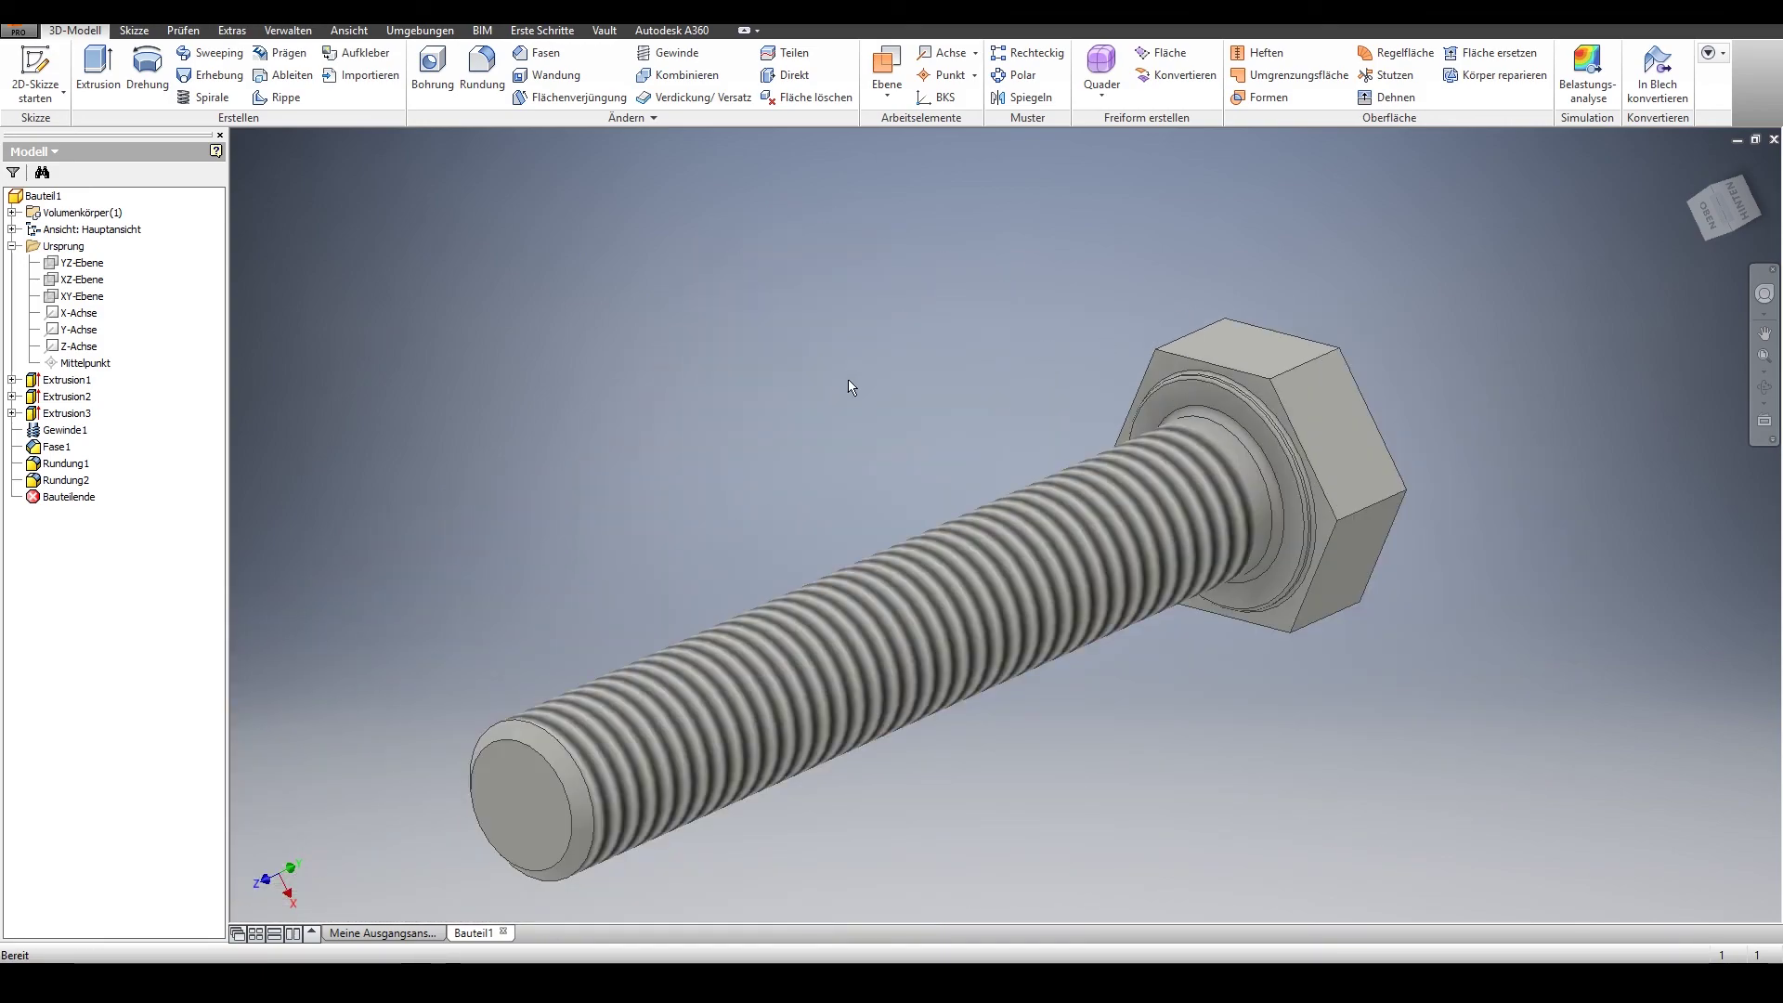
Turn the hex head sideways and start a sketch on the YZ plane with projected geometry.
{"action": "mouse_move", "coordinate": [842, 381]}
{"action": "middle_mouse_down", "text": "shift"}
{"action": "mouse_move", "coordinate": [1198, 450]}
{"action": "mouse_move", "coordinate": [1266, 514]}
{"action": "mouse_move", "coordinate": [1134, 569]}
{"action": "middle_mouse_up", "text": "shift"}
{"action": "mouse_move", "coordinate": [1451, 577]}
{"action": "middle_mouse_down", "text": "shift"}
{"action": "mouse_move", "coordinate": [1365, 629]}
{"action": "mouse_move", "coordinate": [1116, 333]}
{"action": "mouse_move", "coordinate": [1170, 394]}
{"action": "middle_mouse_up", "text": "shift"}
{"action": "mouse_move", "coordinate": [1313, 258]}
{"action": "middle_mouse_down", "text": "shift"}
{"action": "mouse_move", "coordinate": [1195, 322]}
{"action": "mouse_move", "coordinate": [1347, 269]}
{"action": "mouse_move", "coordinate": [1095, 370]}
{"action": "middle_mouse_up", "text": "shift"}
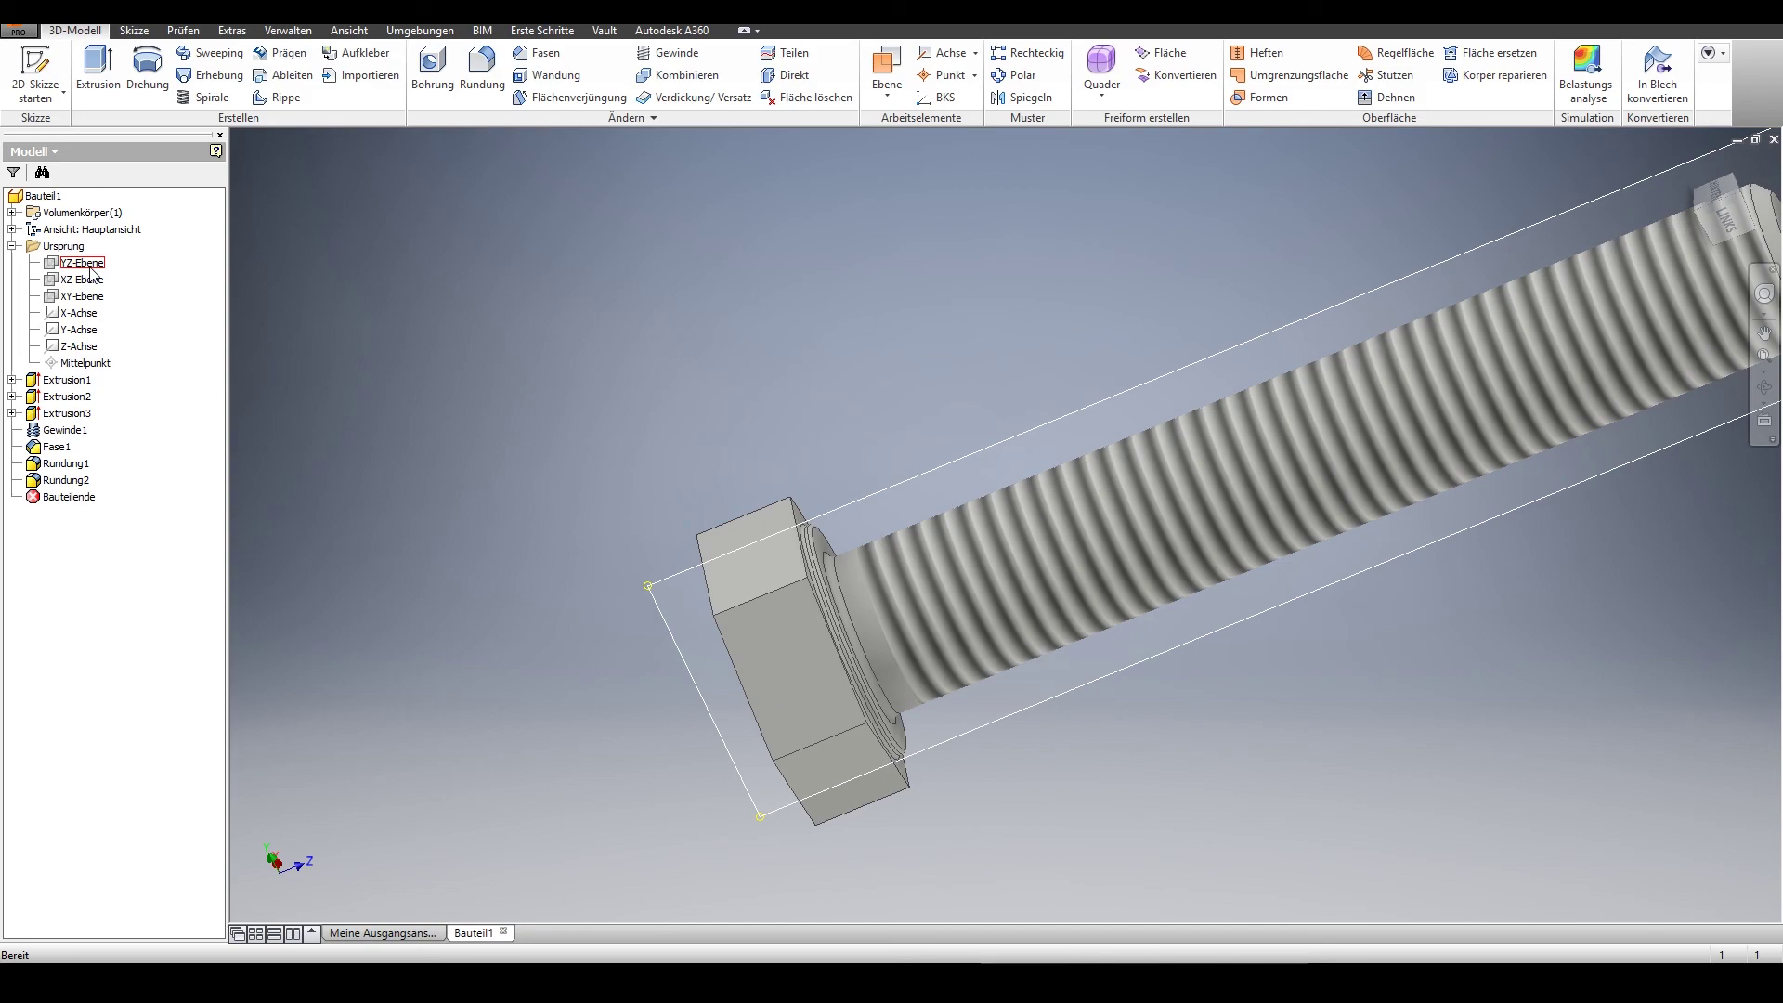
{"action": "left_click", "coordinate": [90, 269]}
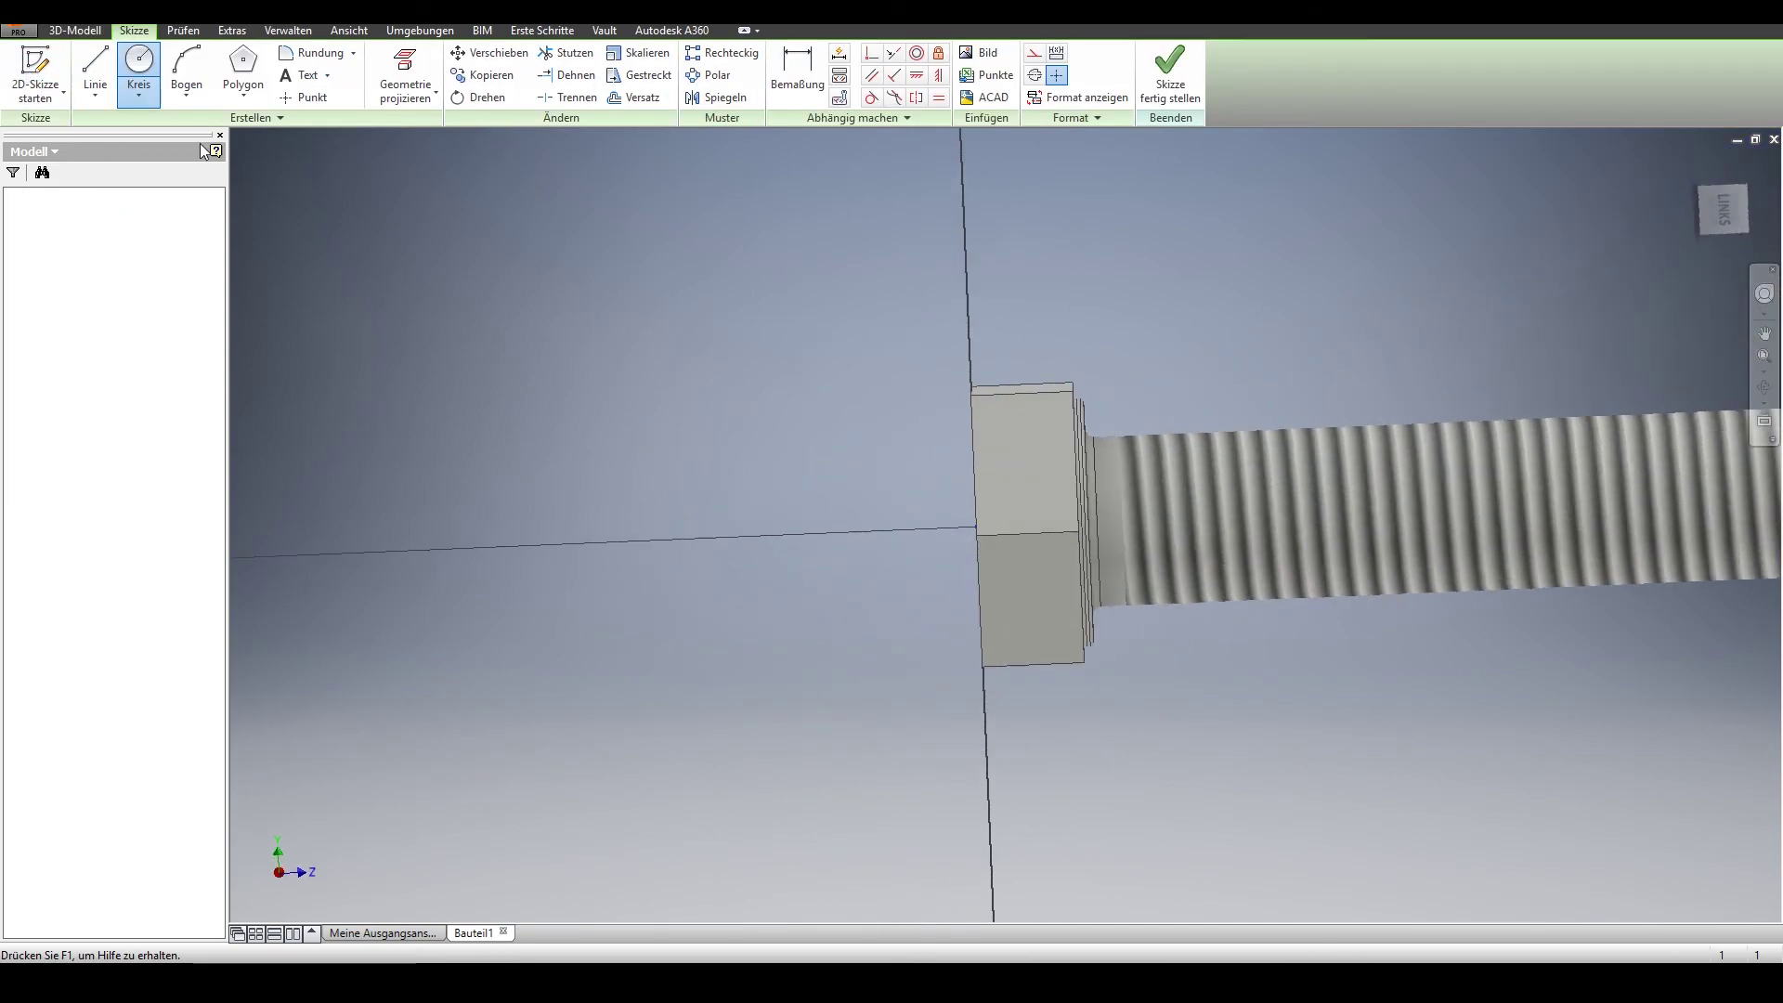
{"action": "scroll", "coordinate": [1213, 310], "scroll_direction": "up", "scroll_amount": 3}
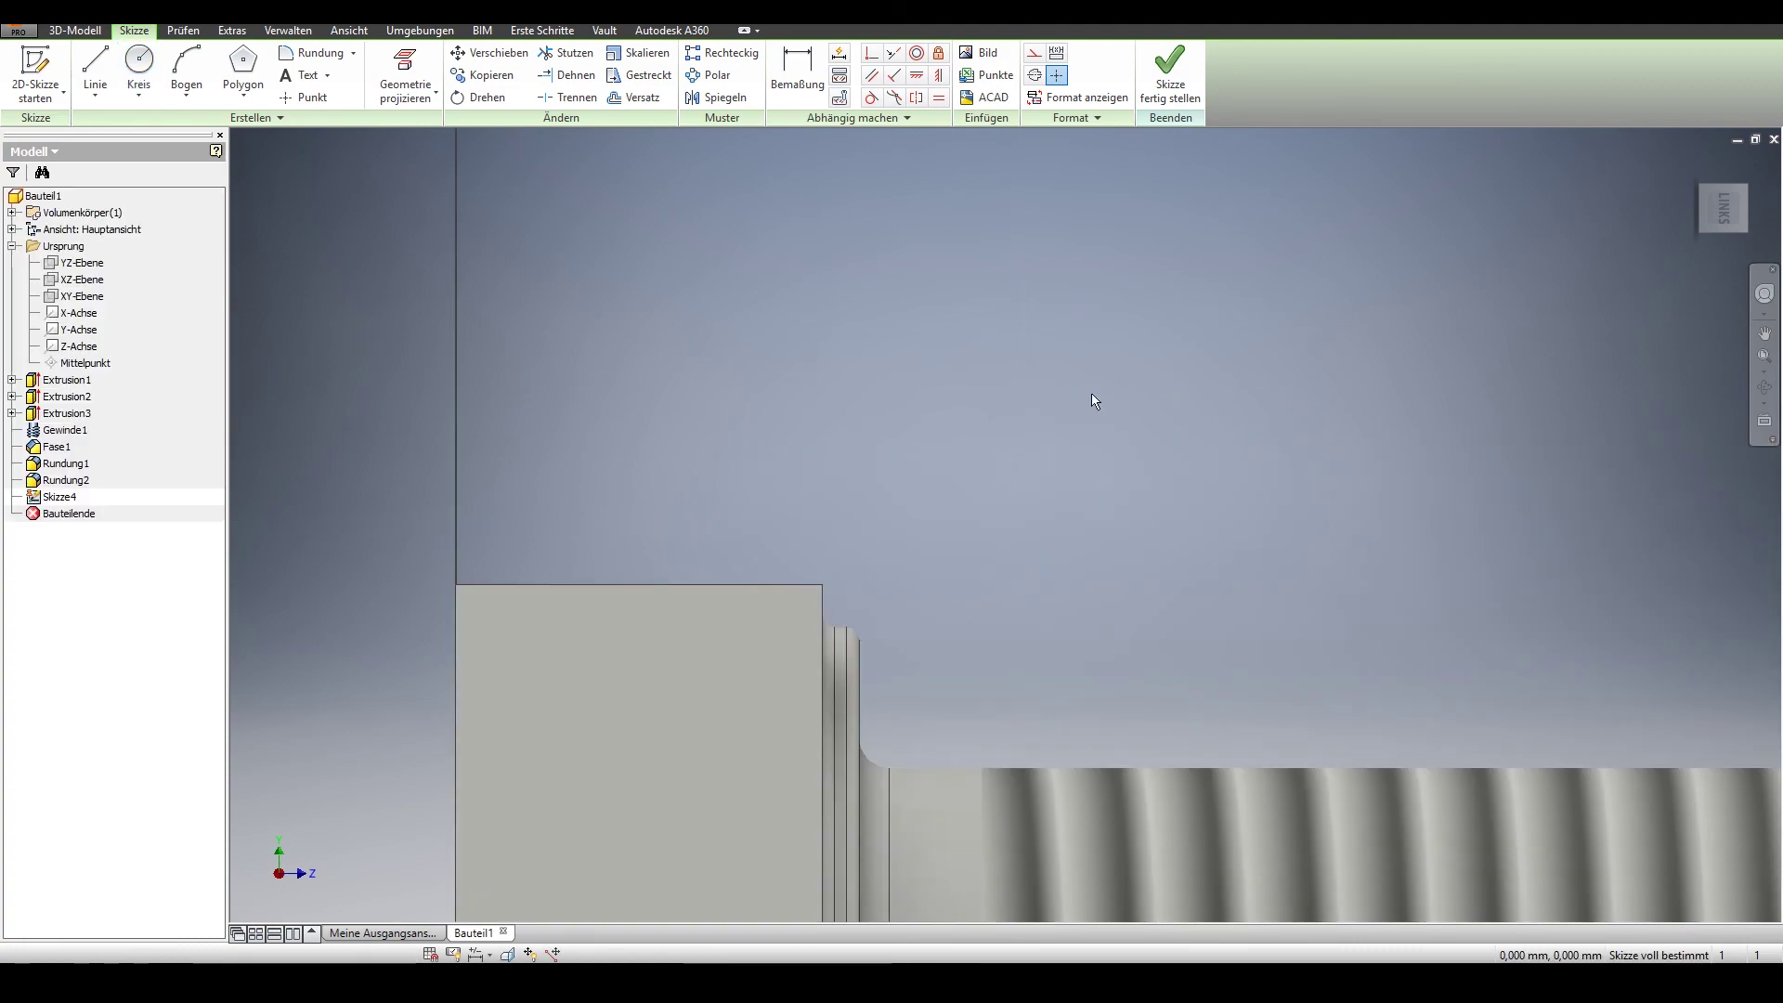
{"action": "middle_click_drag", "start_coordinate": [1036, 267], "coordinate": [1239, 196]}
{"action": "scroll", "coordinate": [1238, 197], "scroll_direction": "down", "scroll_amount": 2}
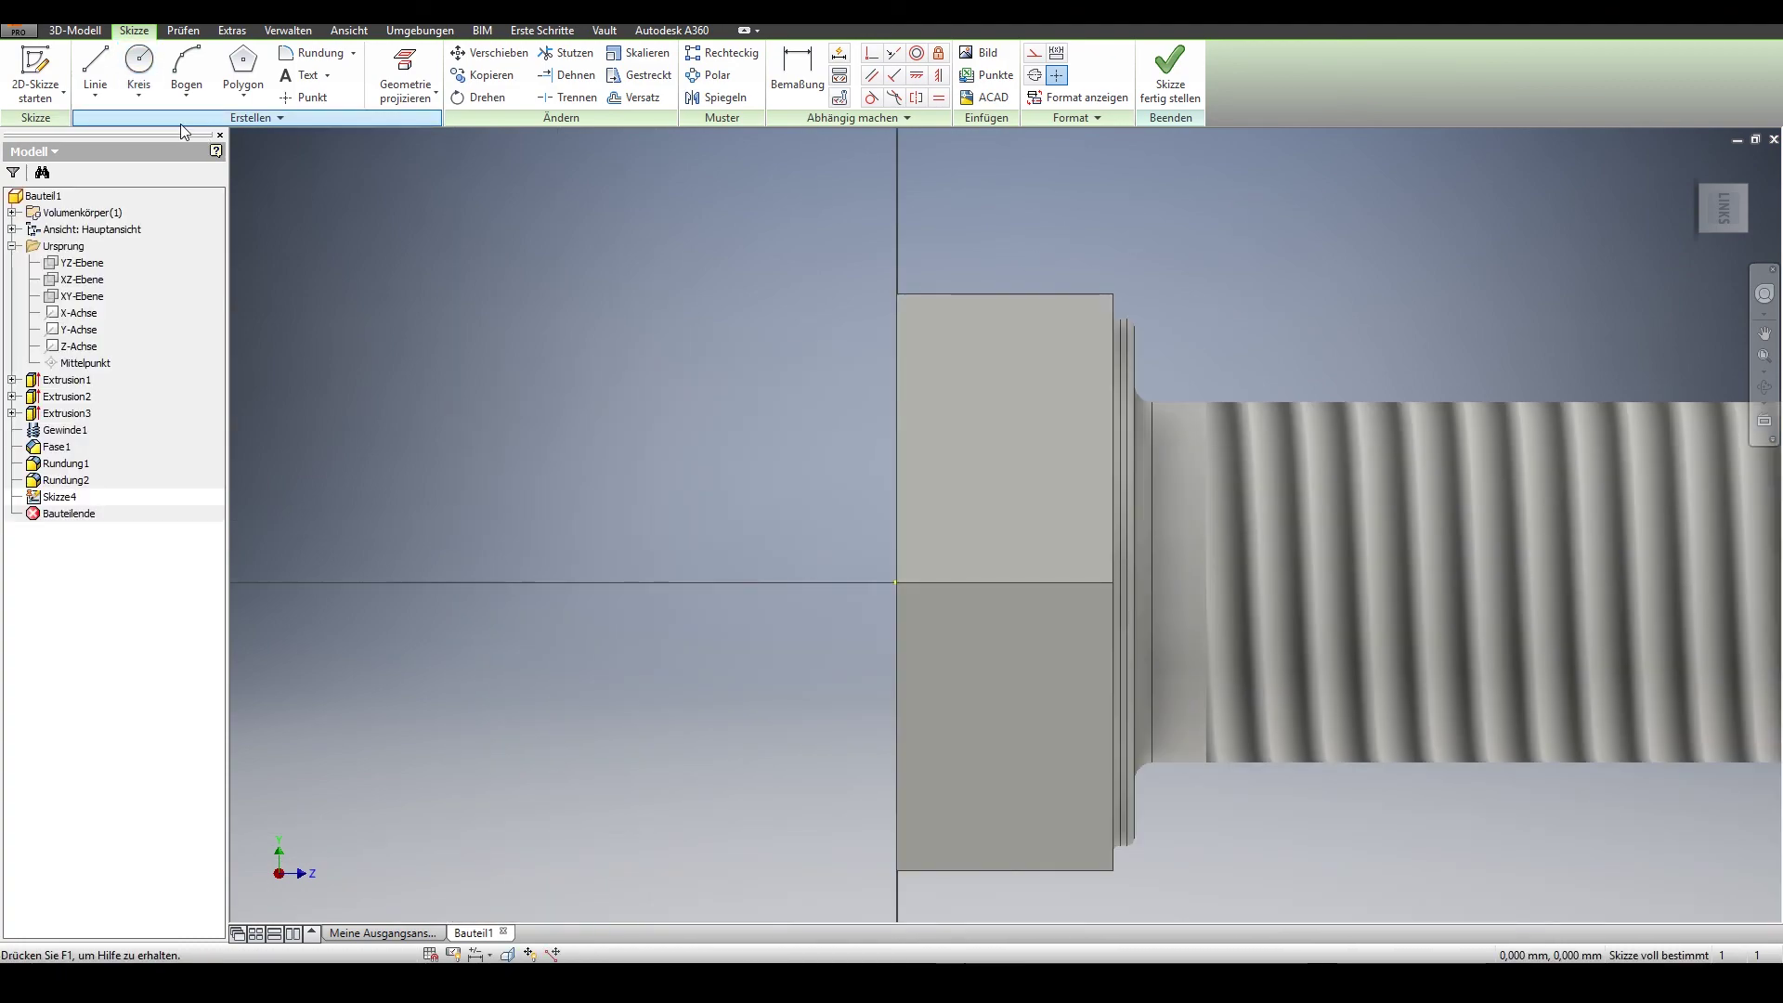
{"action": "left_click", "coordinate": [420, 63]}
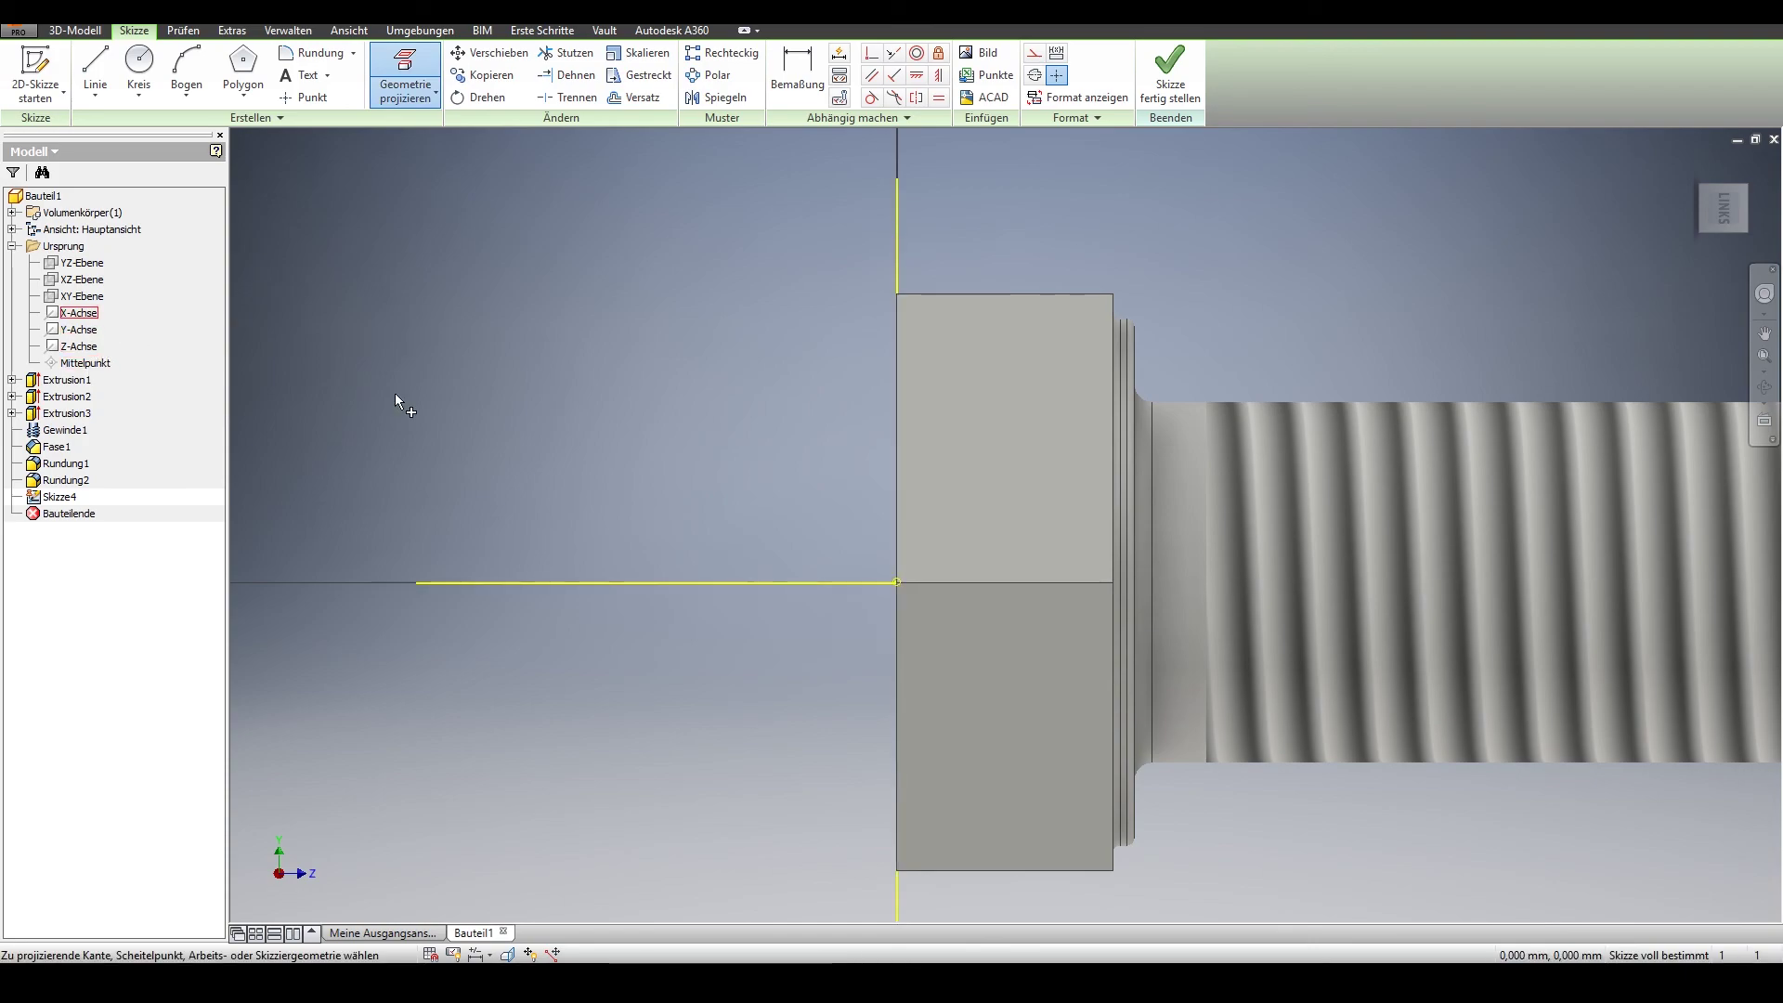
Draw a diagonal line from the hex head corner, then delete the misdrawn lines.
{"action": "left_click", "coordinate": [106, 75]}
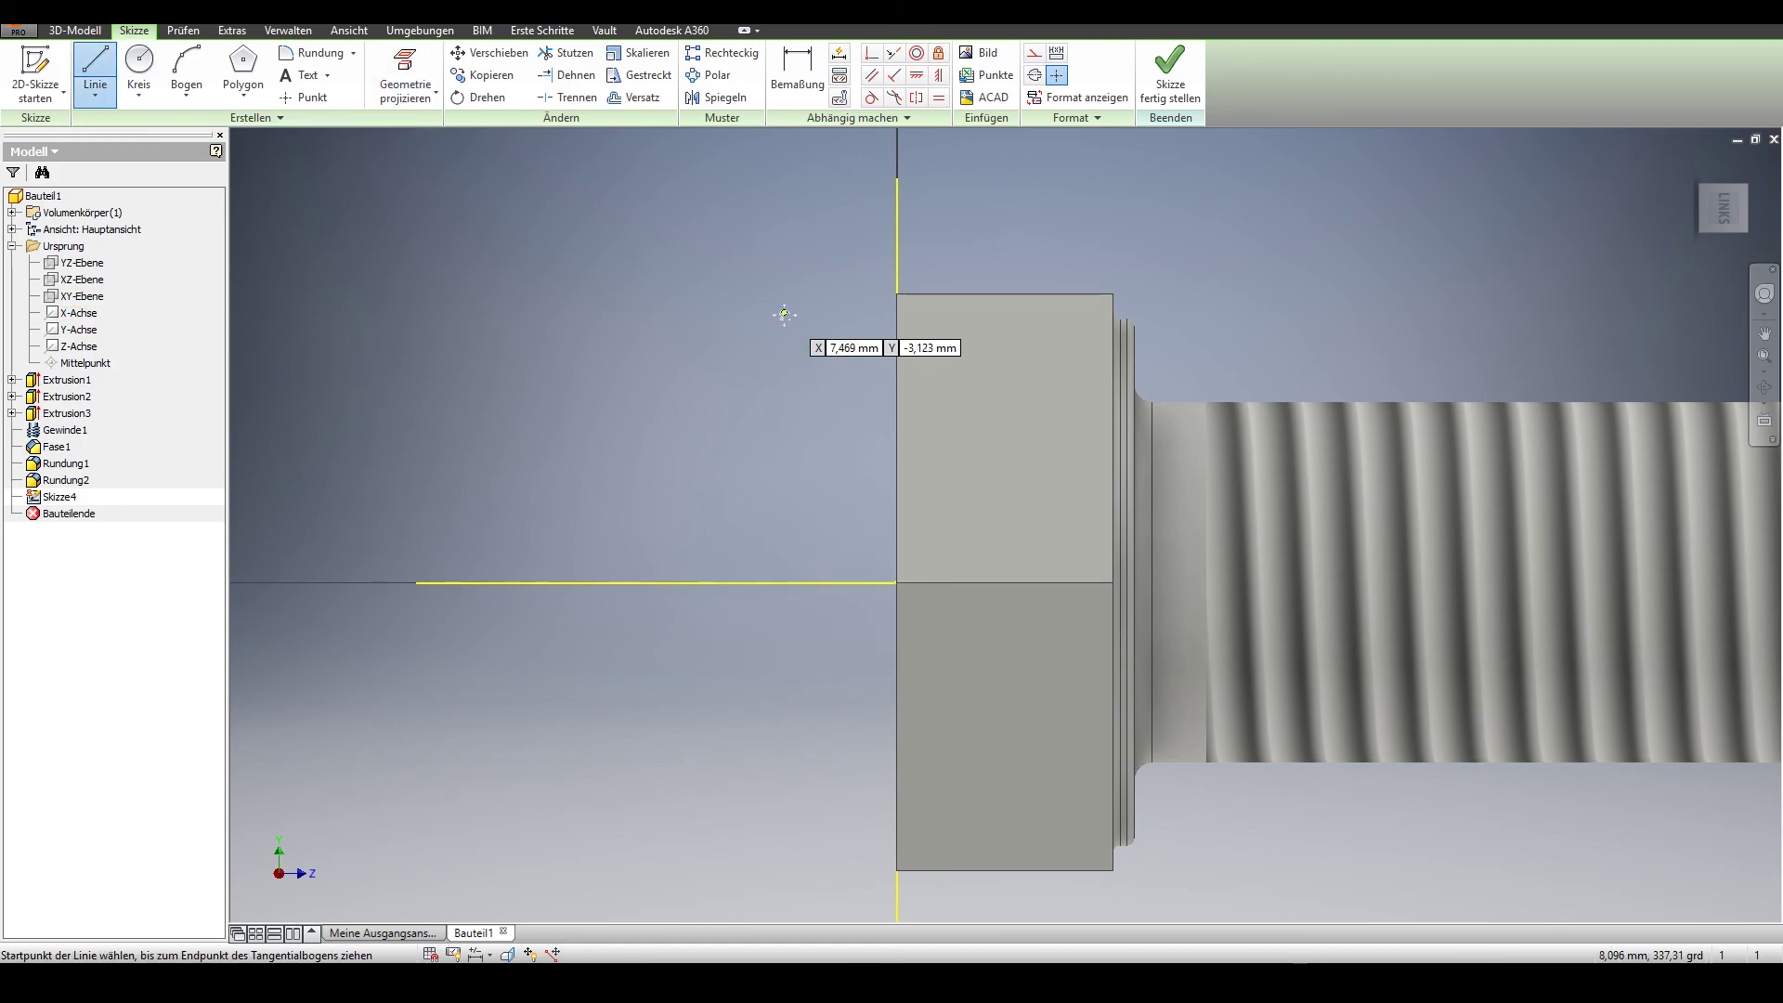
{"action": "middle_click_drag", "start_coordinate": [792, 336], "coordinate": [638, 398]}
{"action": "scroll", "coordinate": [735, 355], "scroll_direction": "down", "scroll_amount": 3}
{"action": "scroll", "coordinate": [730, 353], "scroll_direction": "up", "scroll_amount": 6}
{"action": "scroll", "coordinate": [737, 356], "scroll_direction": "up", "scroll_amount": 6}
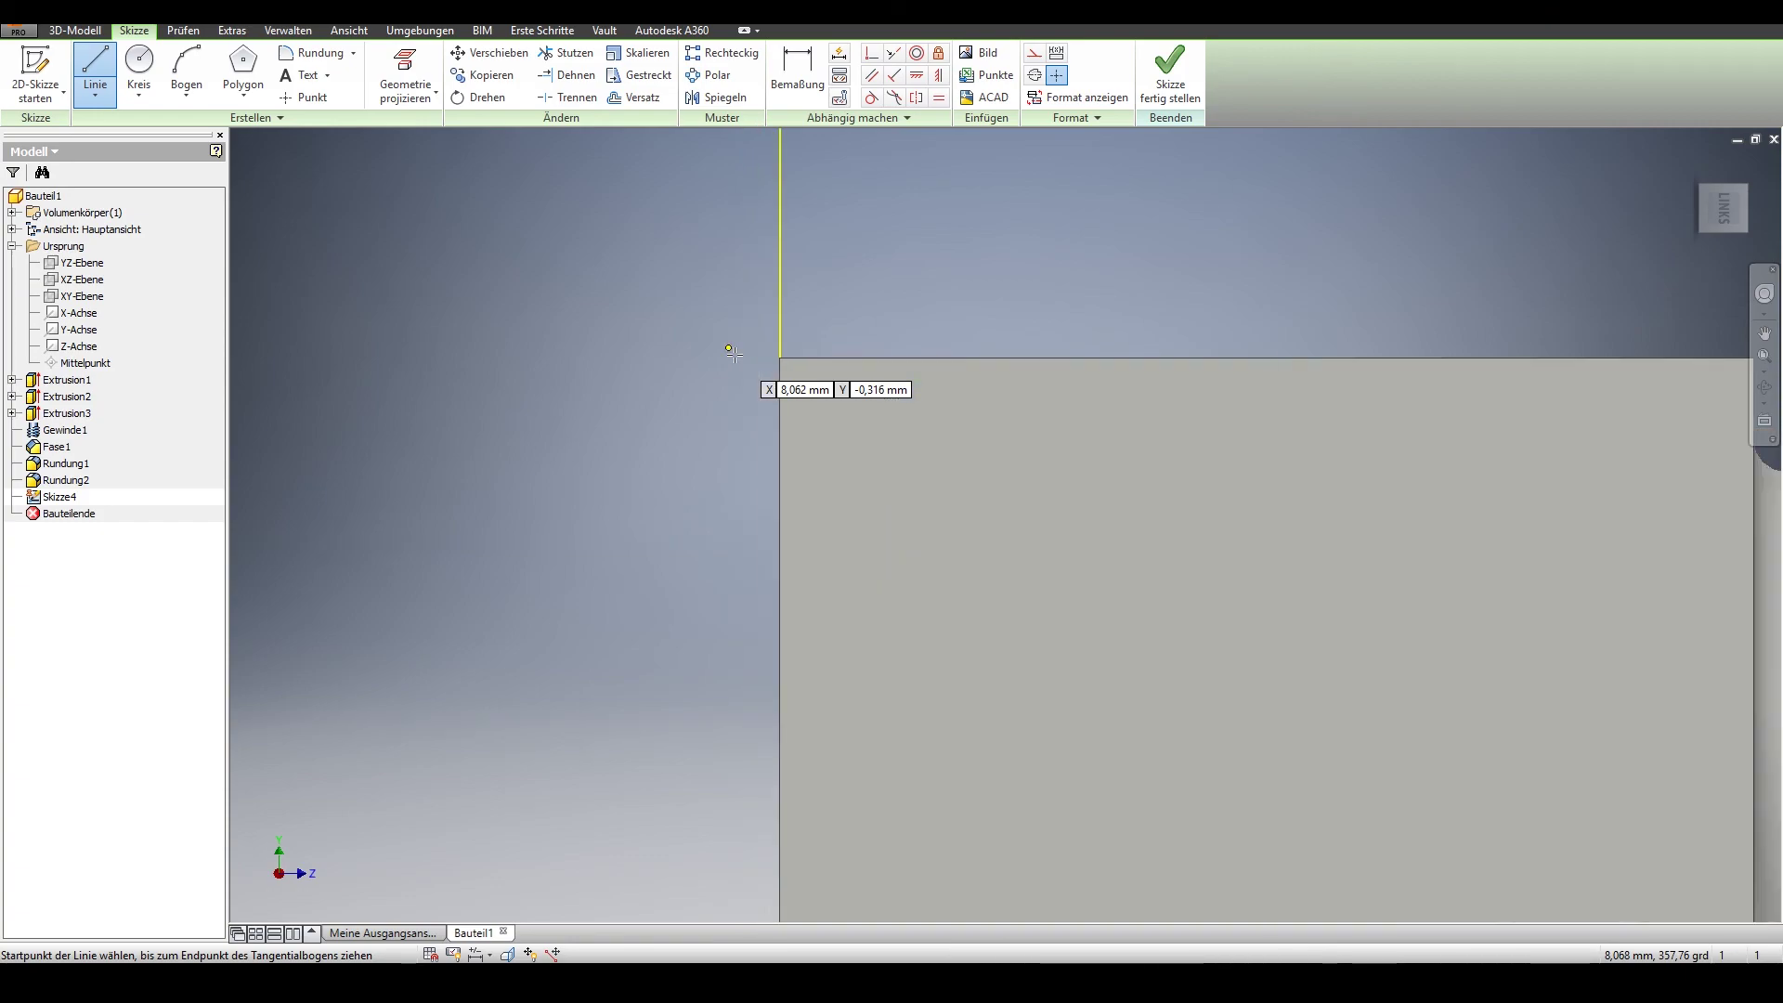
{"action": "middle_click_drag", "start_coordinate": [933, 258], "coordinate": [843, 534]}
{"action": "scroll", "coordinate": [843, 534], "scroll_direction": "down", "scroll_amount": 2}
{"action": "left_click", "coordinate": [733, 583]}
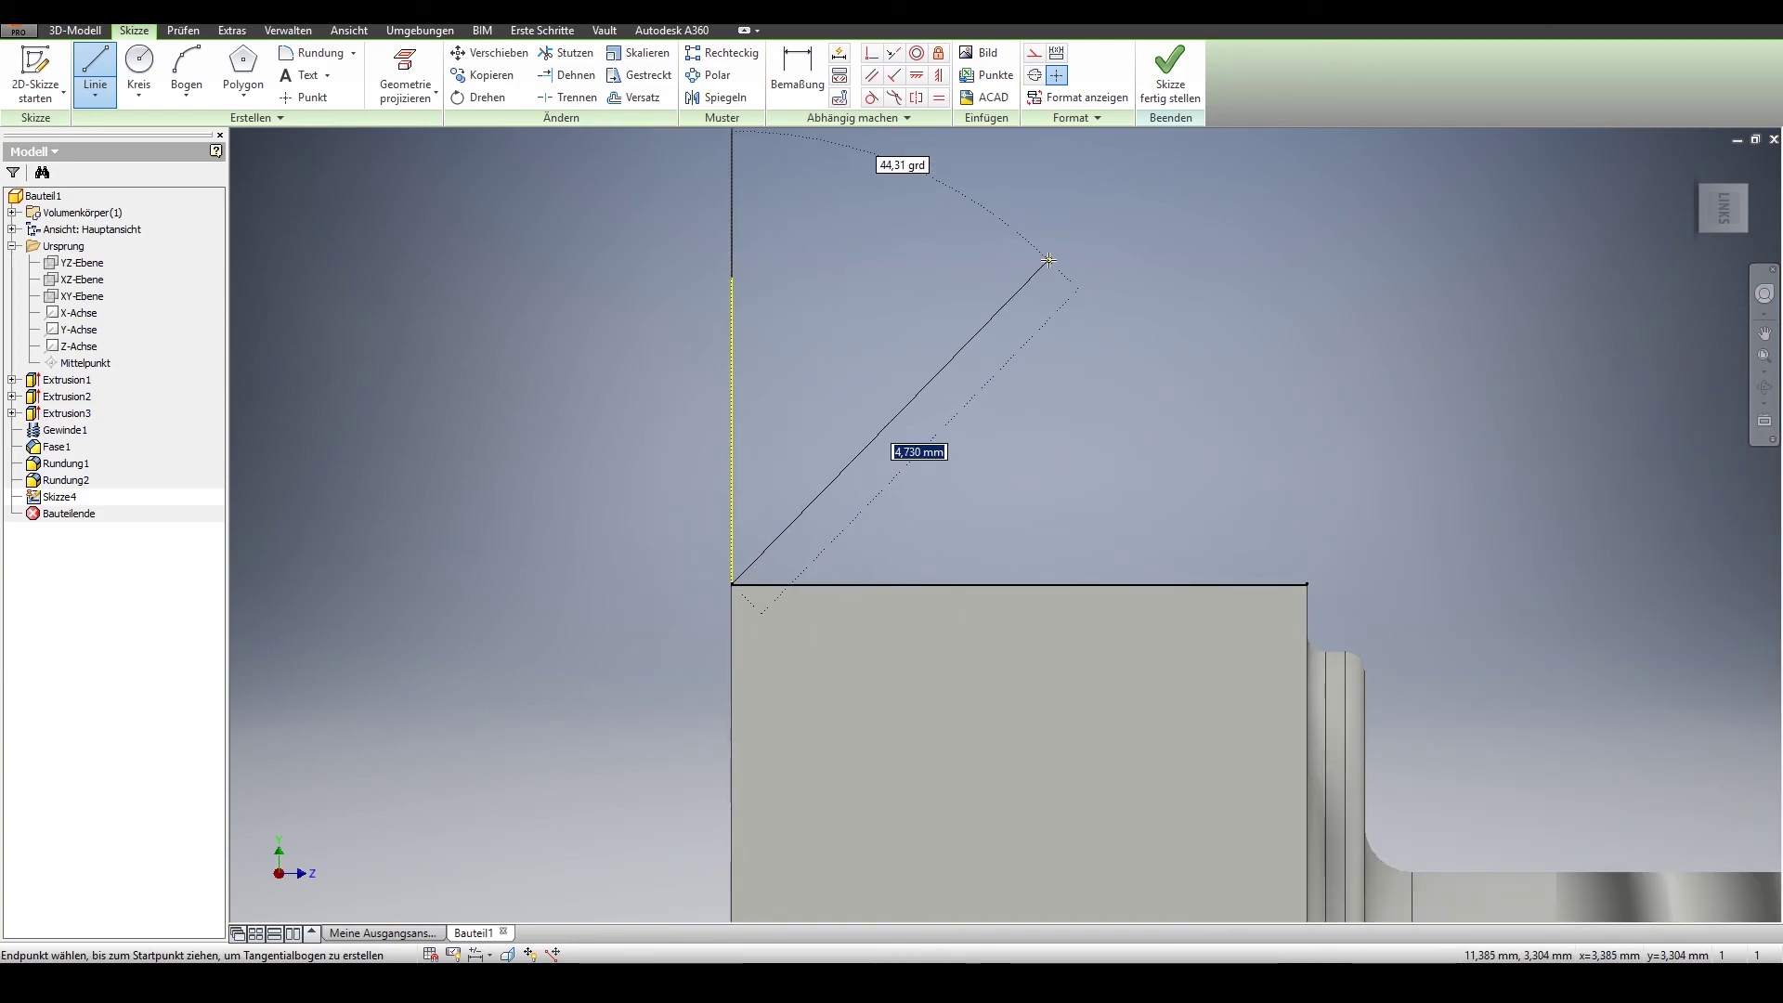
{"action": "middle_click_drag", "start_coordinate": [1126, 180], "coordinate": [932, 377]}
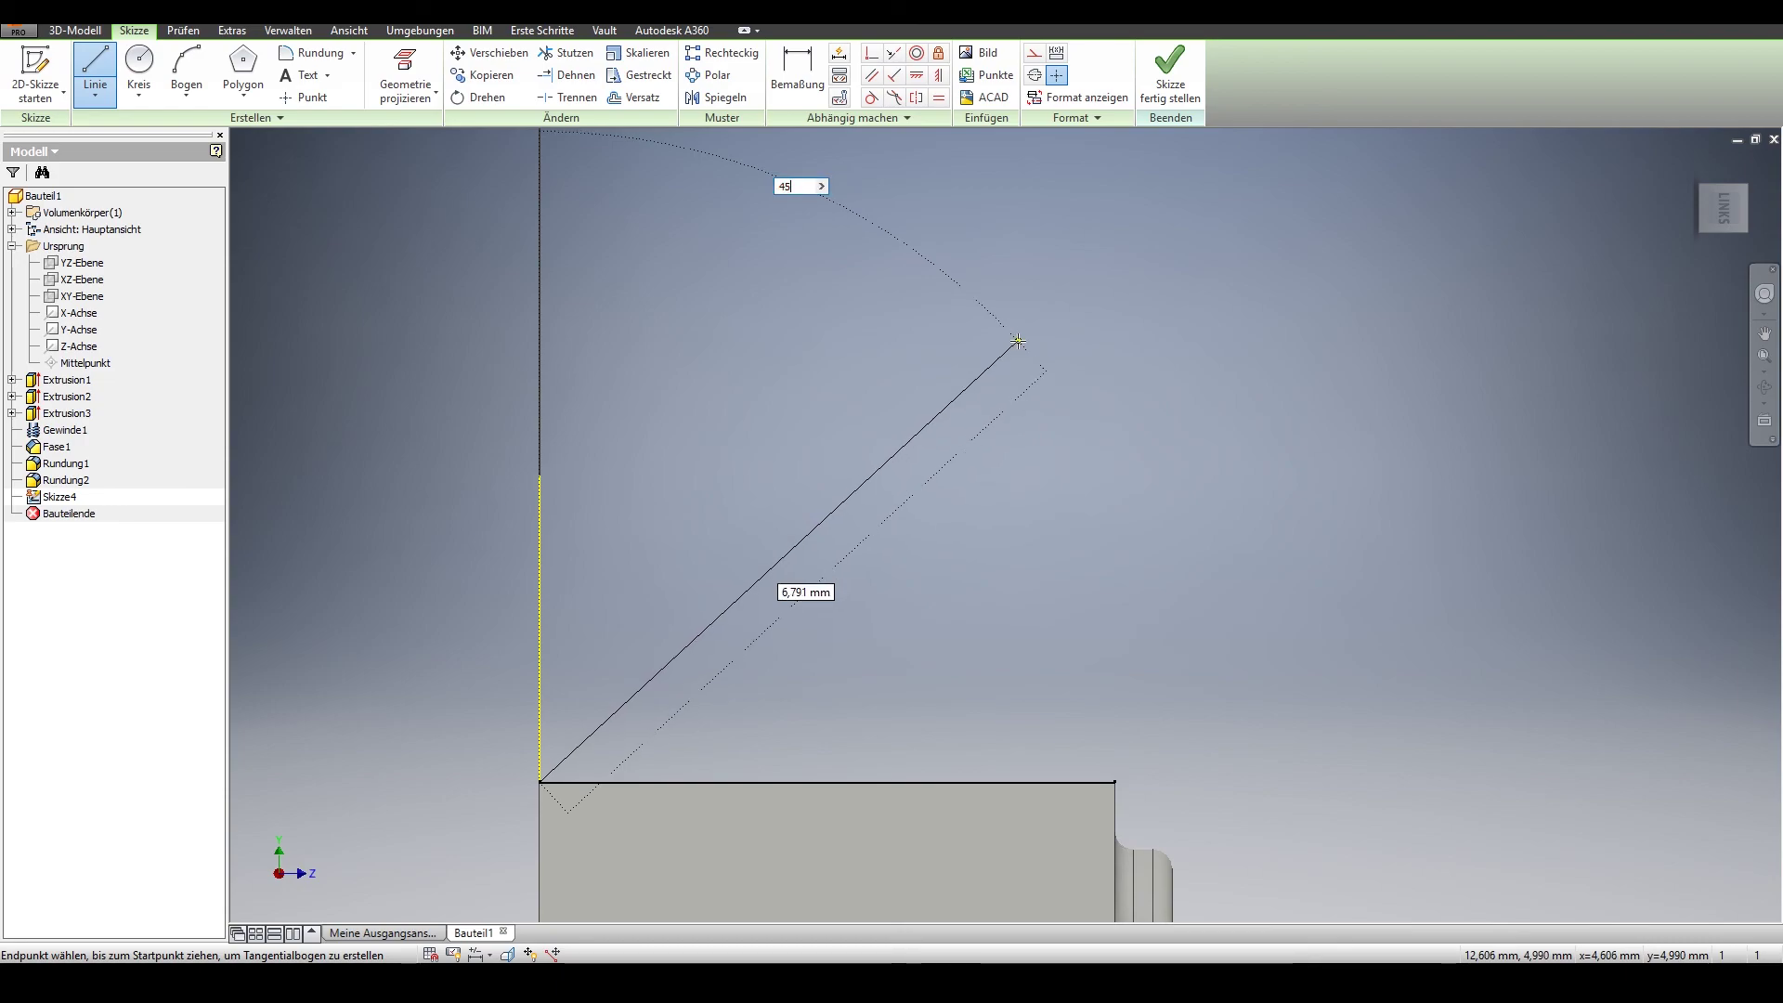
{"action": "left_click", "coordinate": [1018, 342]}
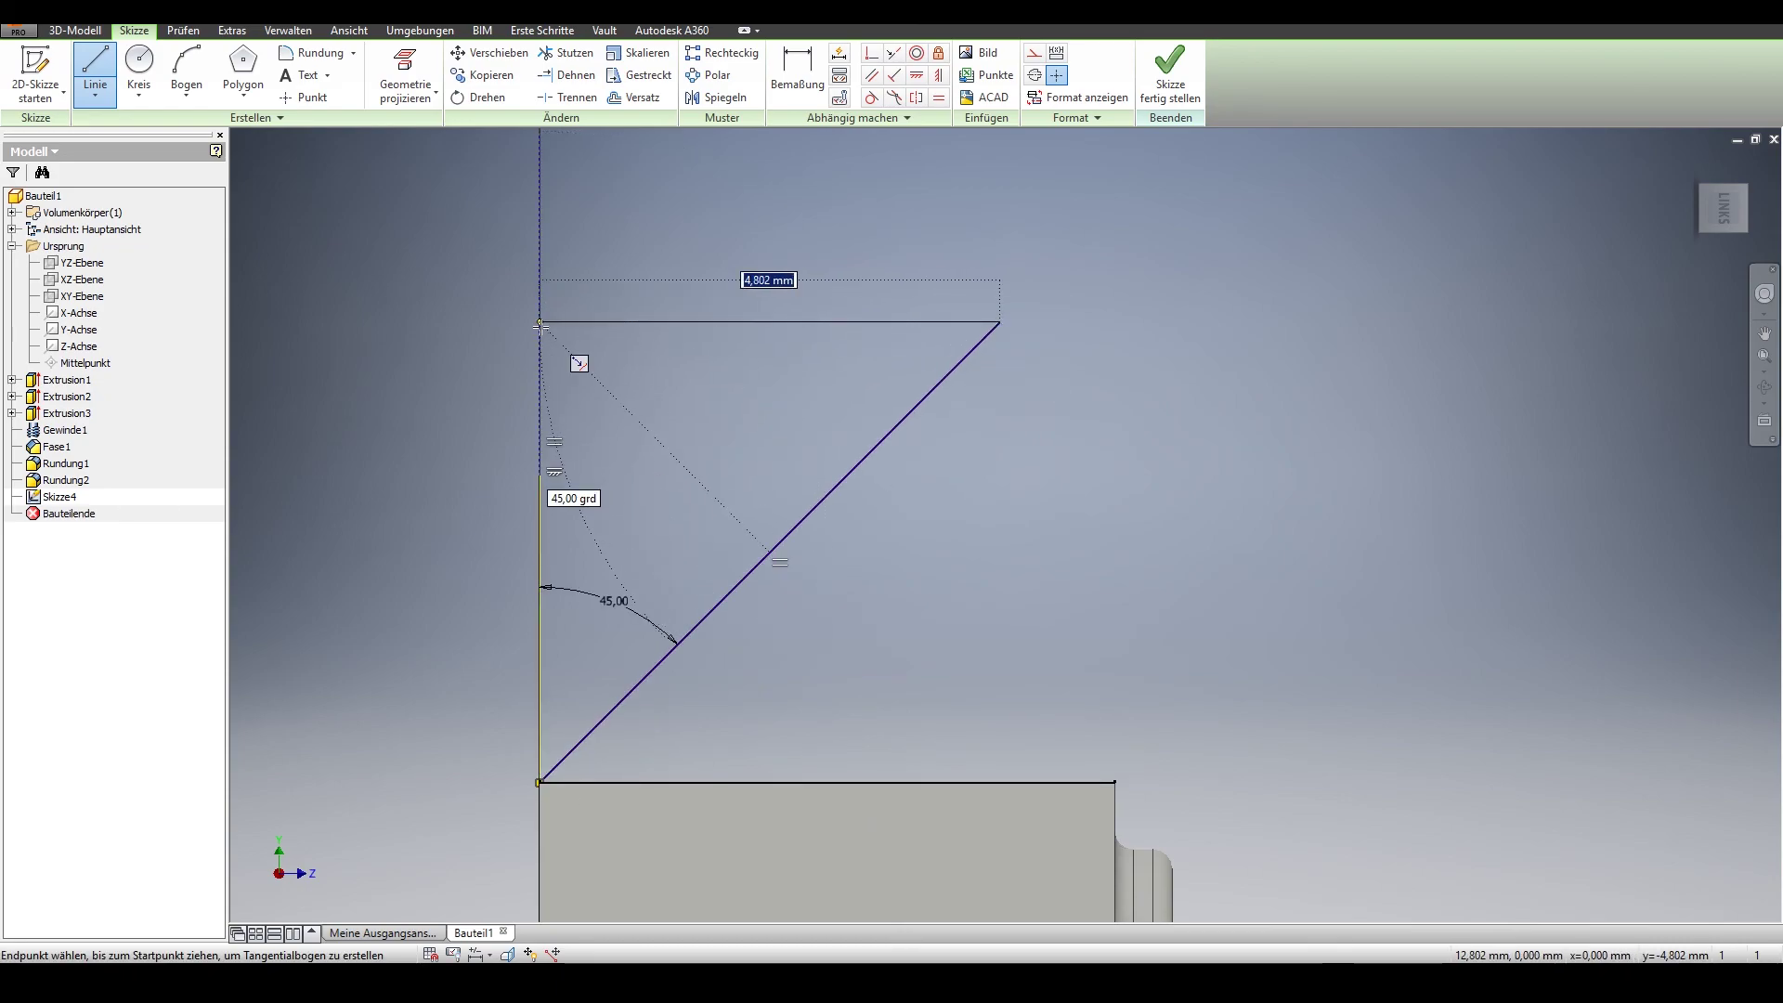
{"action": "key", "text": "Escape"}
{"action": "left_click", "coordinate": [821, 501]}
{"action": "key", "text": "Delete"}
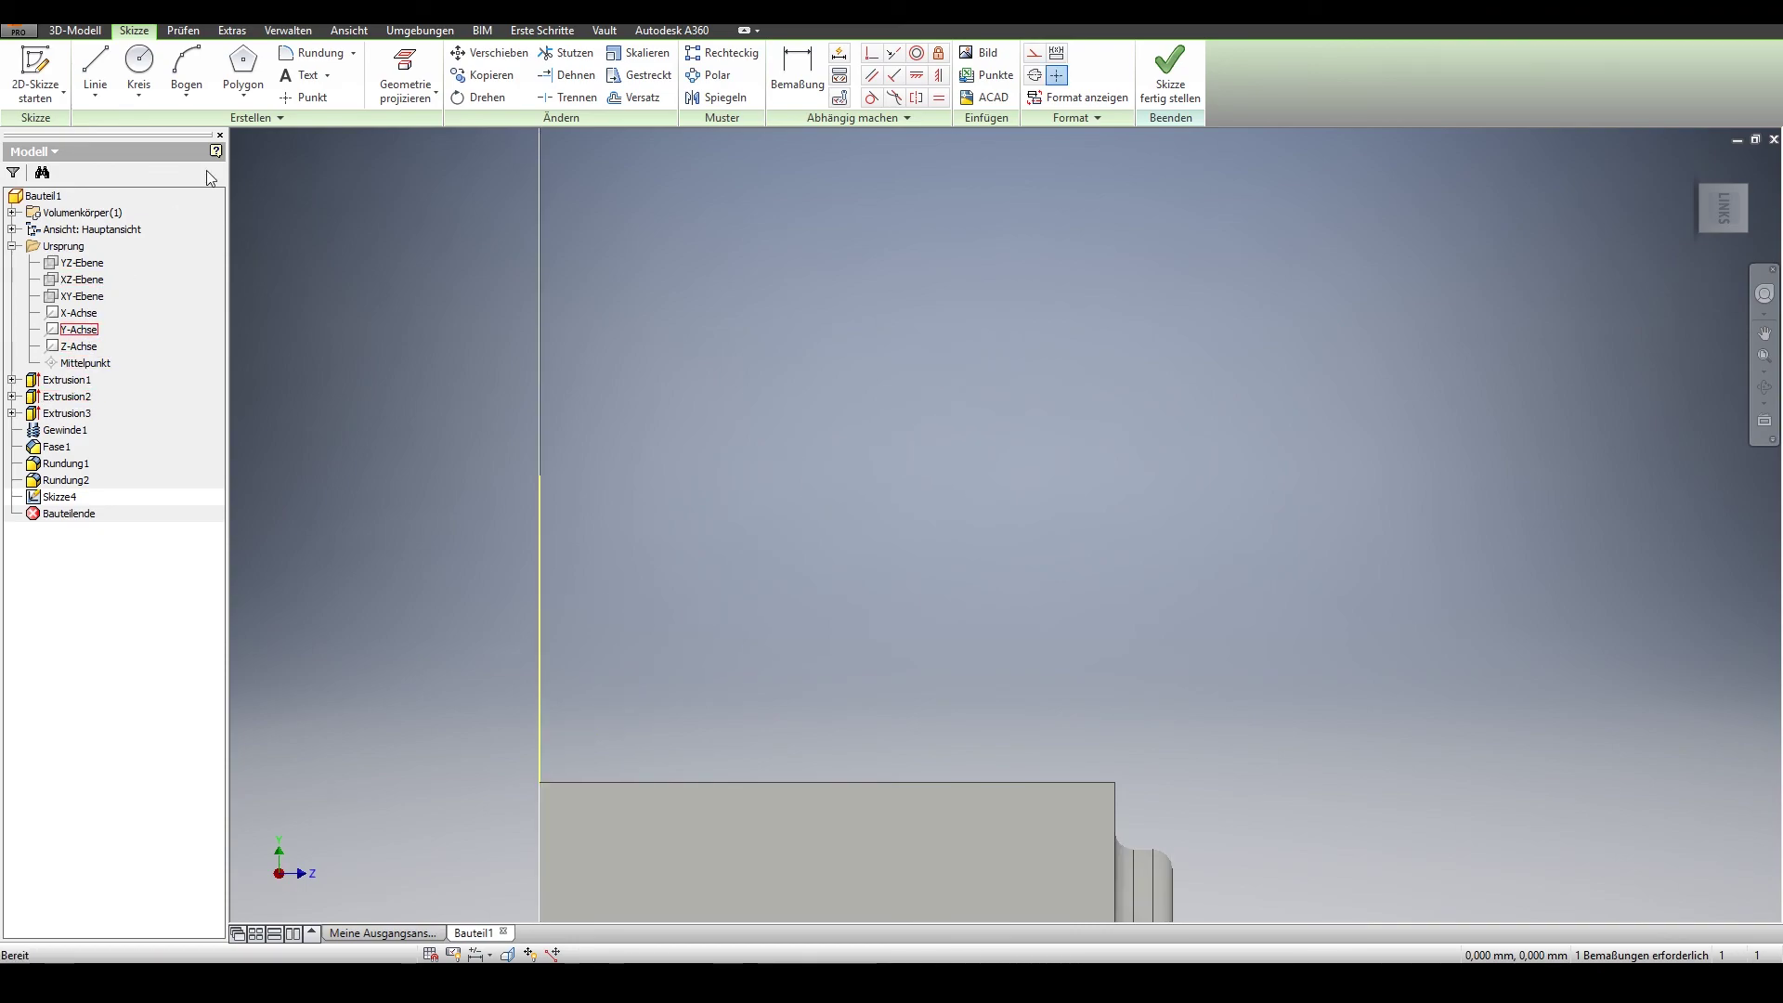
Draw a closed triangle with a 45° side at the head corner and finish the sketch.
{"action": "left_click", "coordinate": [95, 73]}
{"action": "left_click", "coordinate": [540, 780]}
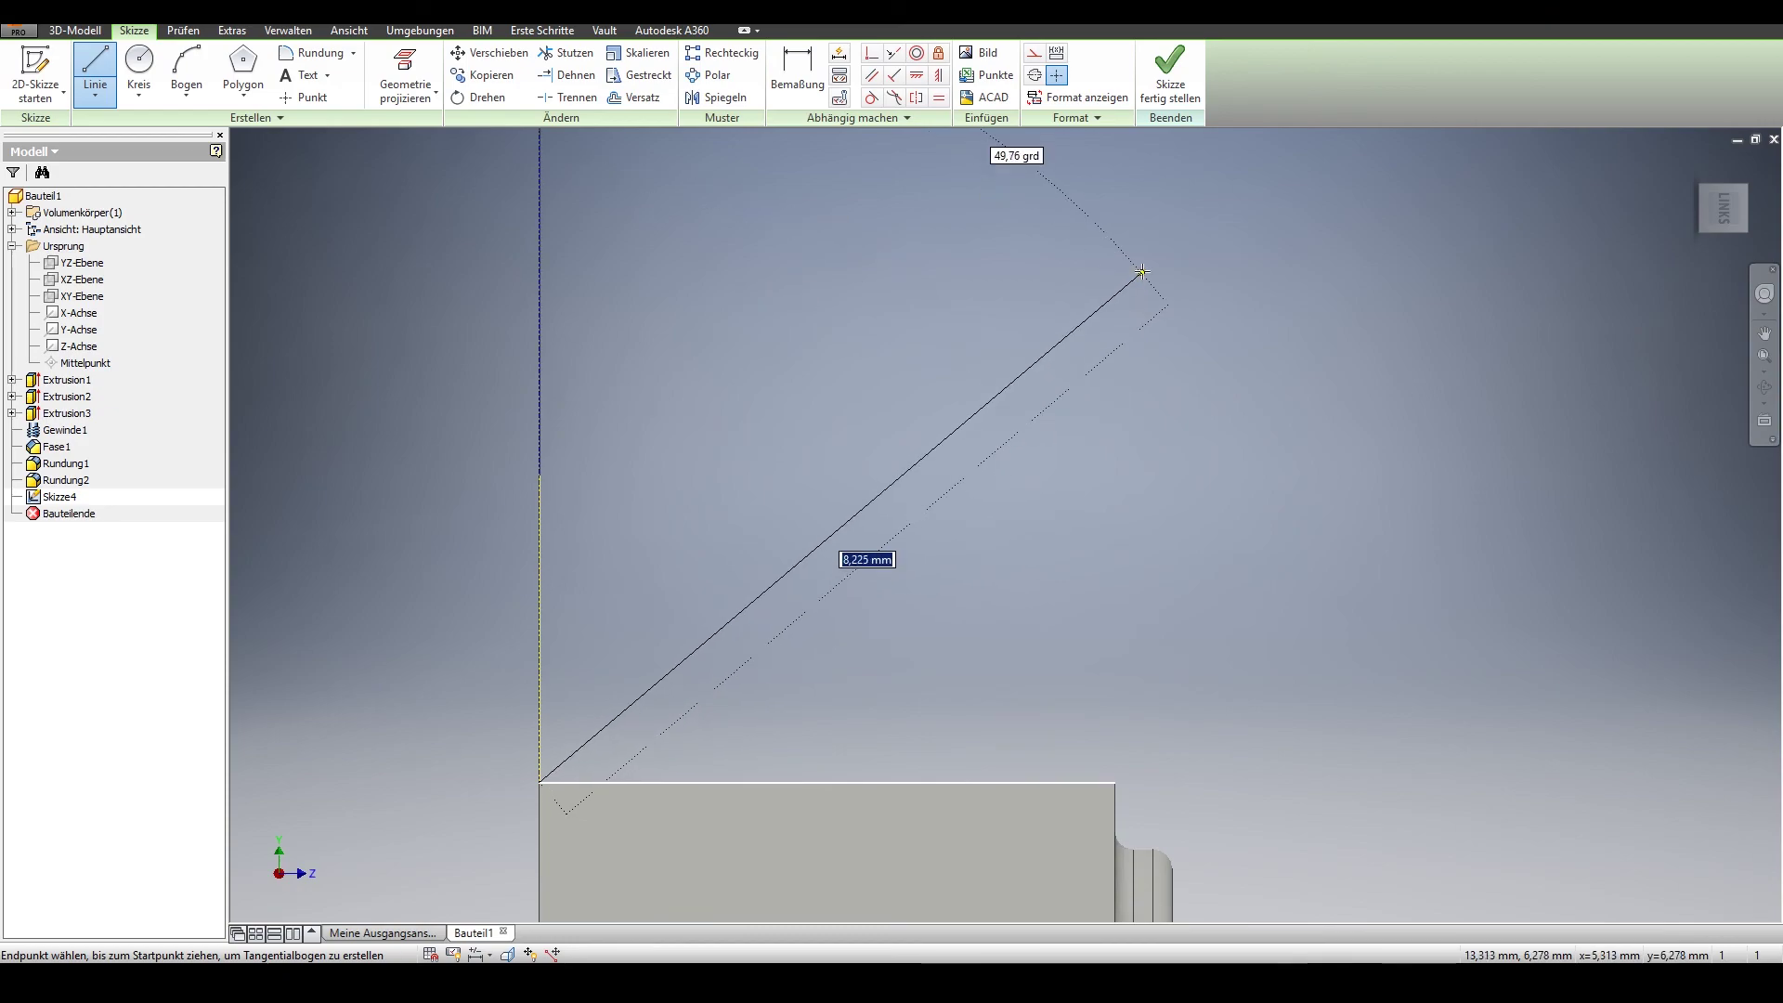
{"action": "key", "text": "Tab"}
{"action": "type", "text": "45"}
{"action": "key", "text": "Return"}
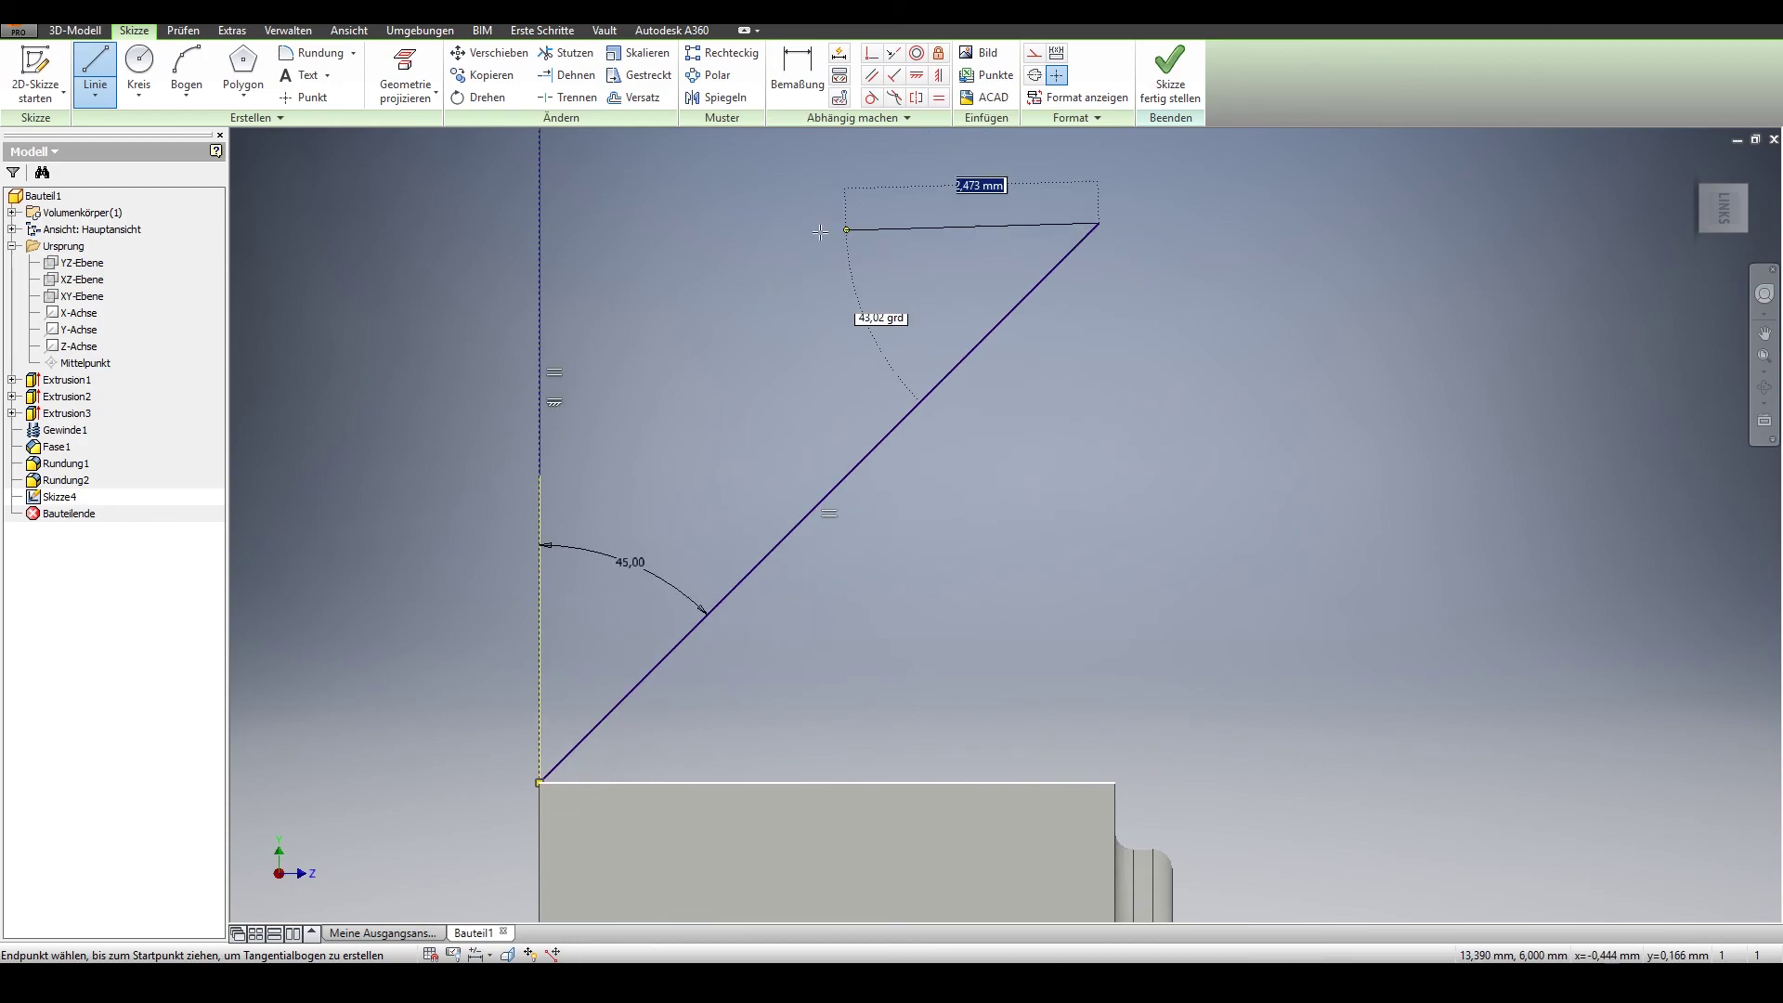
{"action": "left_click", "coordinate": [539, 223]}
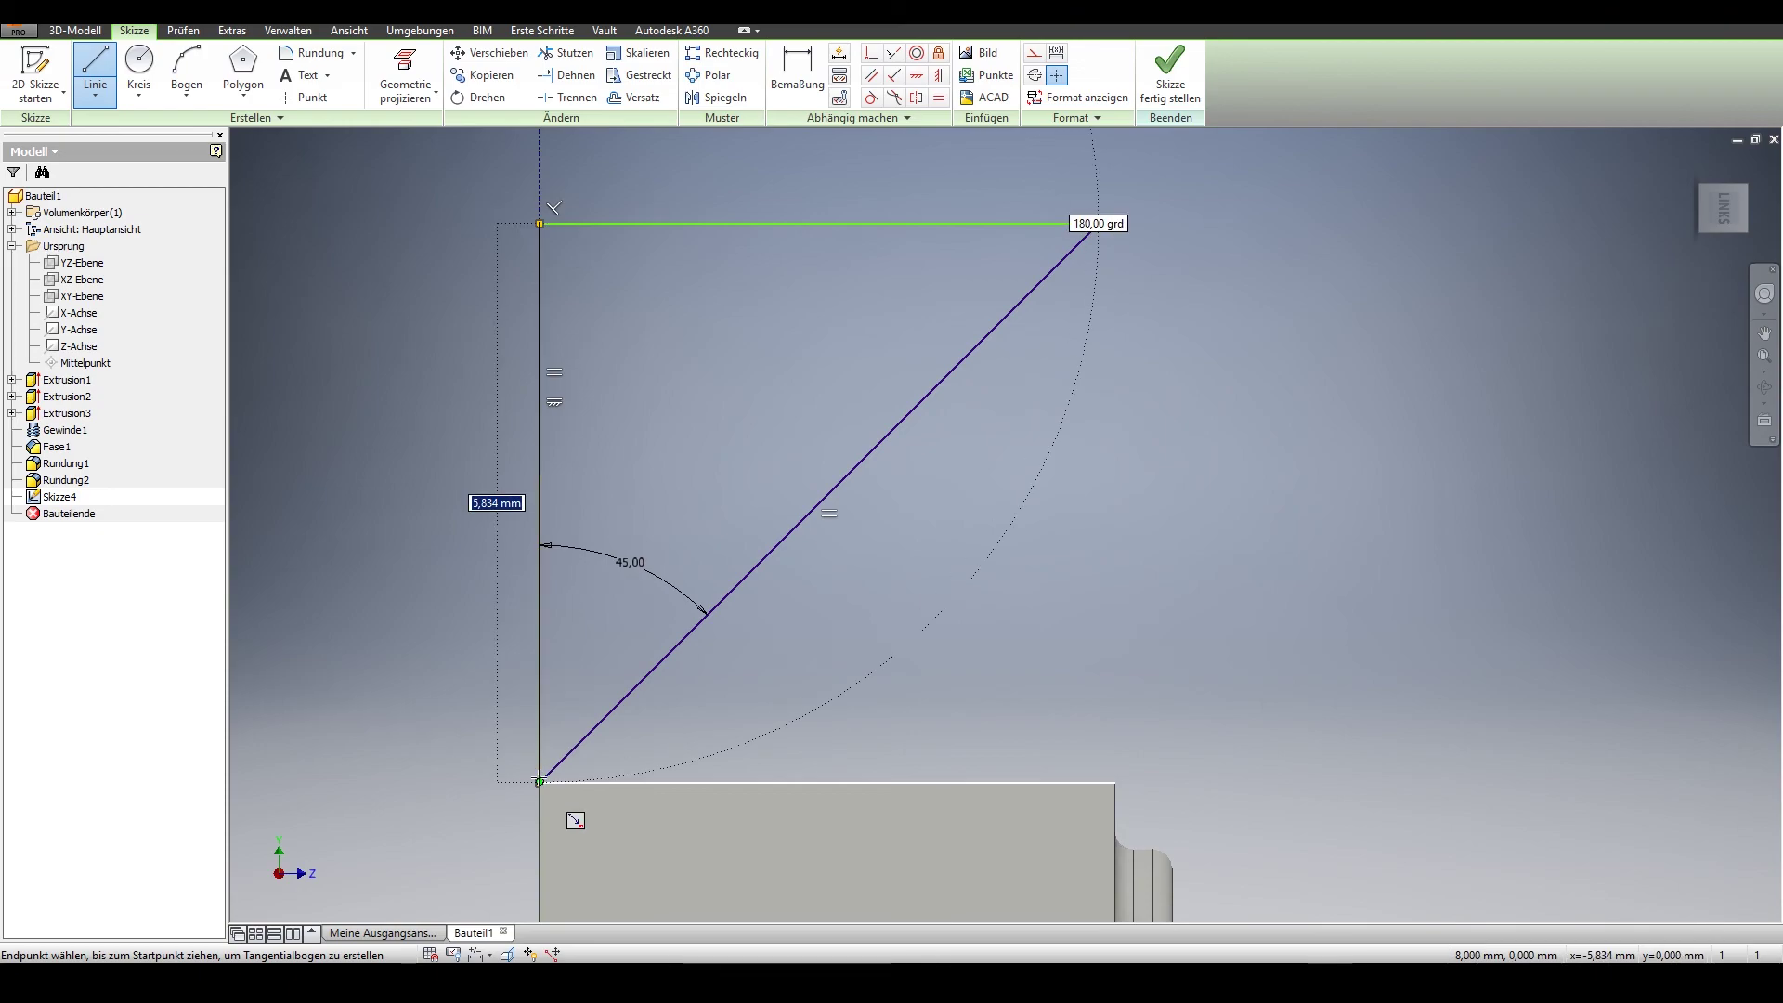
{"action": "left_click", "coordinate": [539, 780]}
{"action": "scroll", "coordinate": [408, 451], "scroll_direction": "up", "scroll_amount": 2}
{"action": "middle_click_drag", "start_coordinate": [409, 451], "coordinate": [601, 594]}
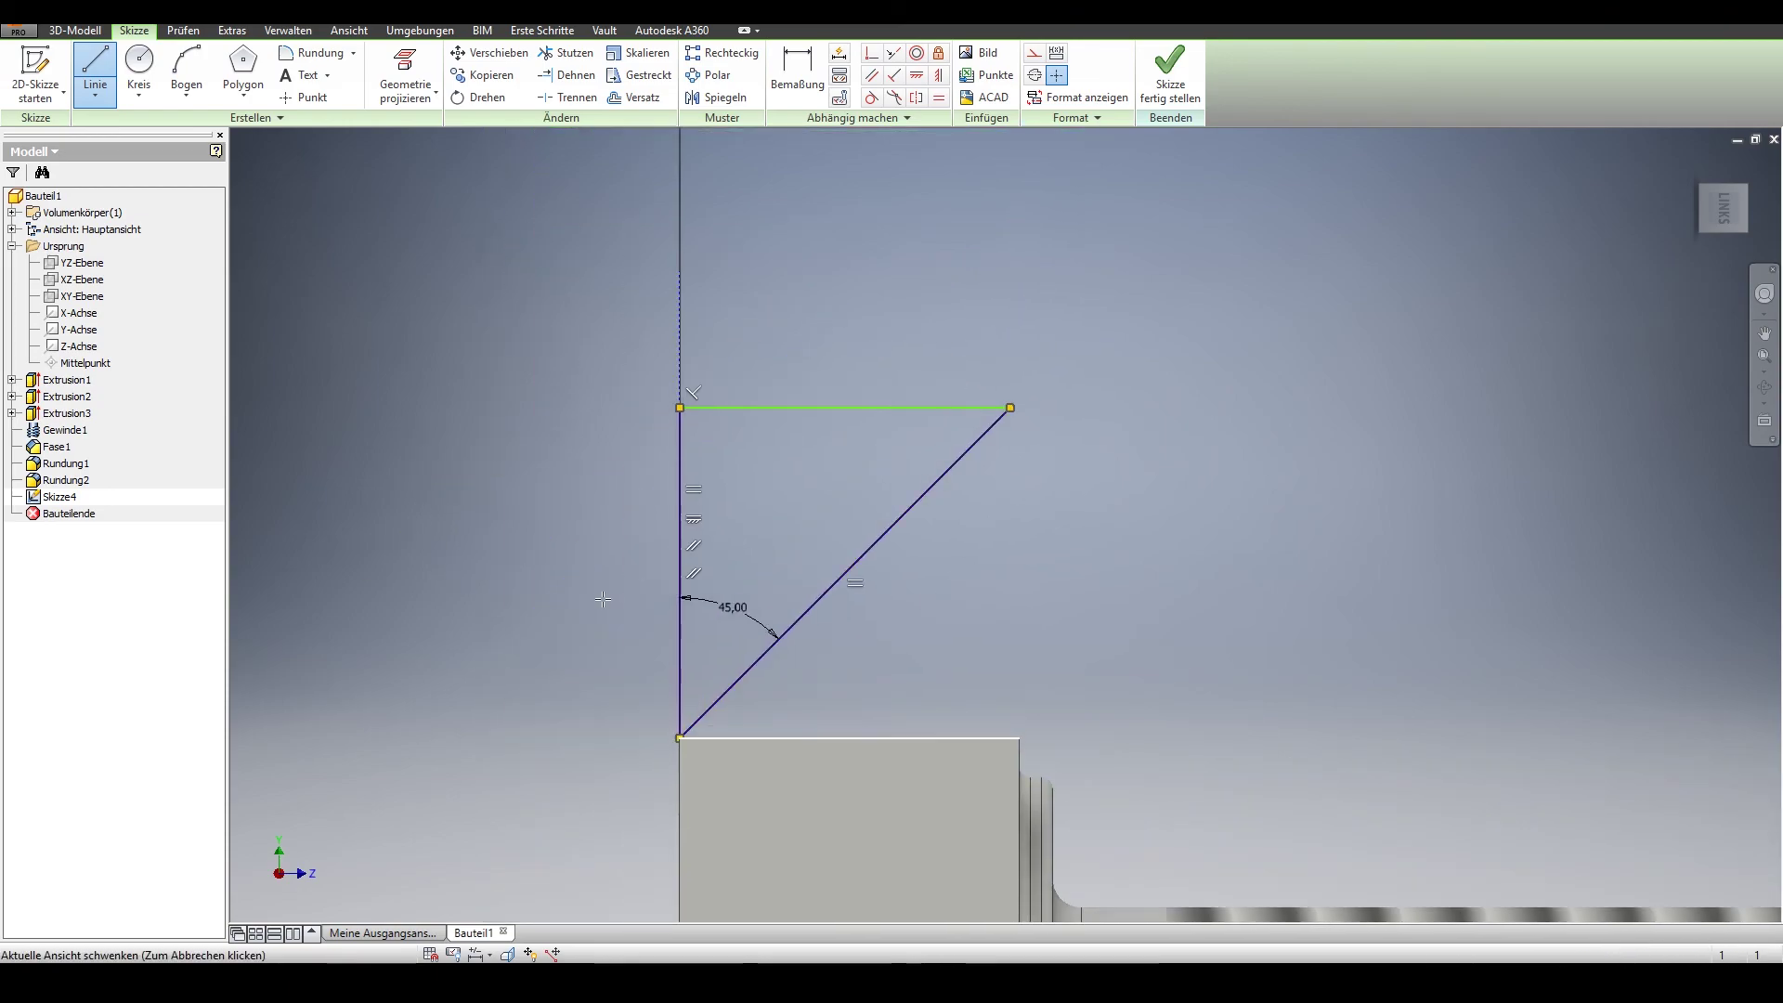
{"action": "scroll", "coordinate": [601, 595], "scroll_direction": "up", "scroll_amount": 1}
{"action": "middle_click_drag", "start_coordinate": [1099, 372], "coordinate": [1280, 348]}
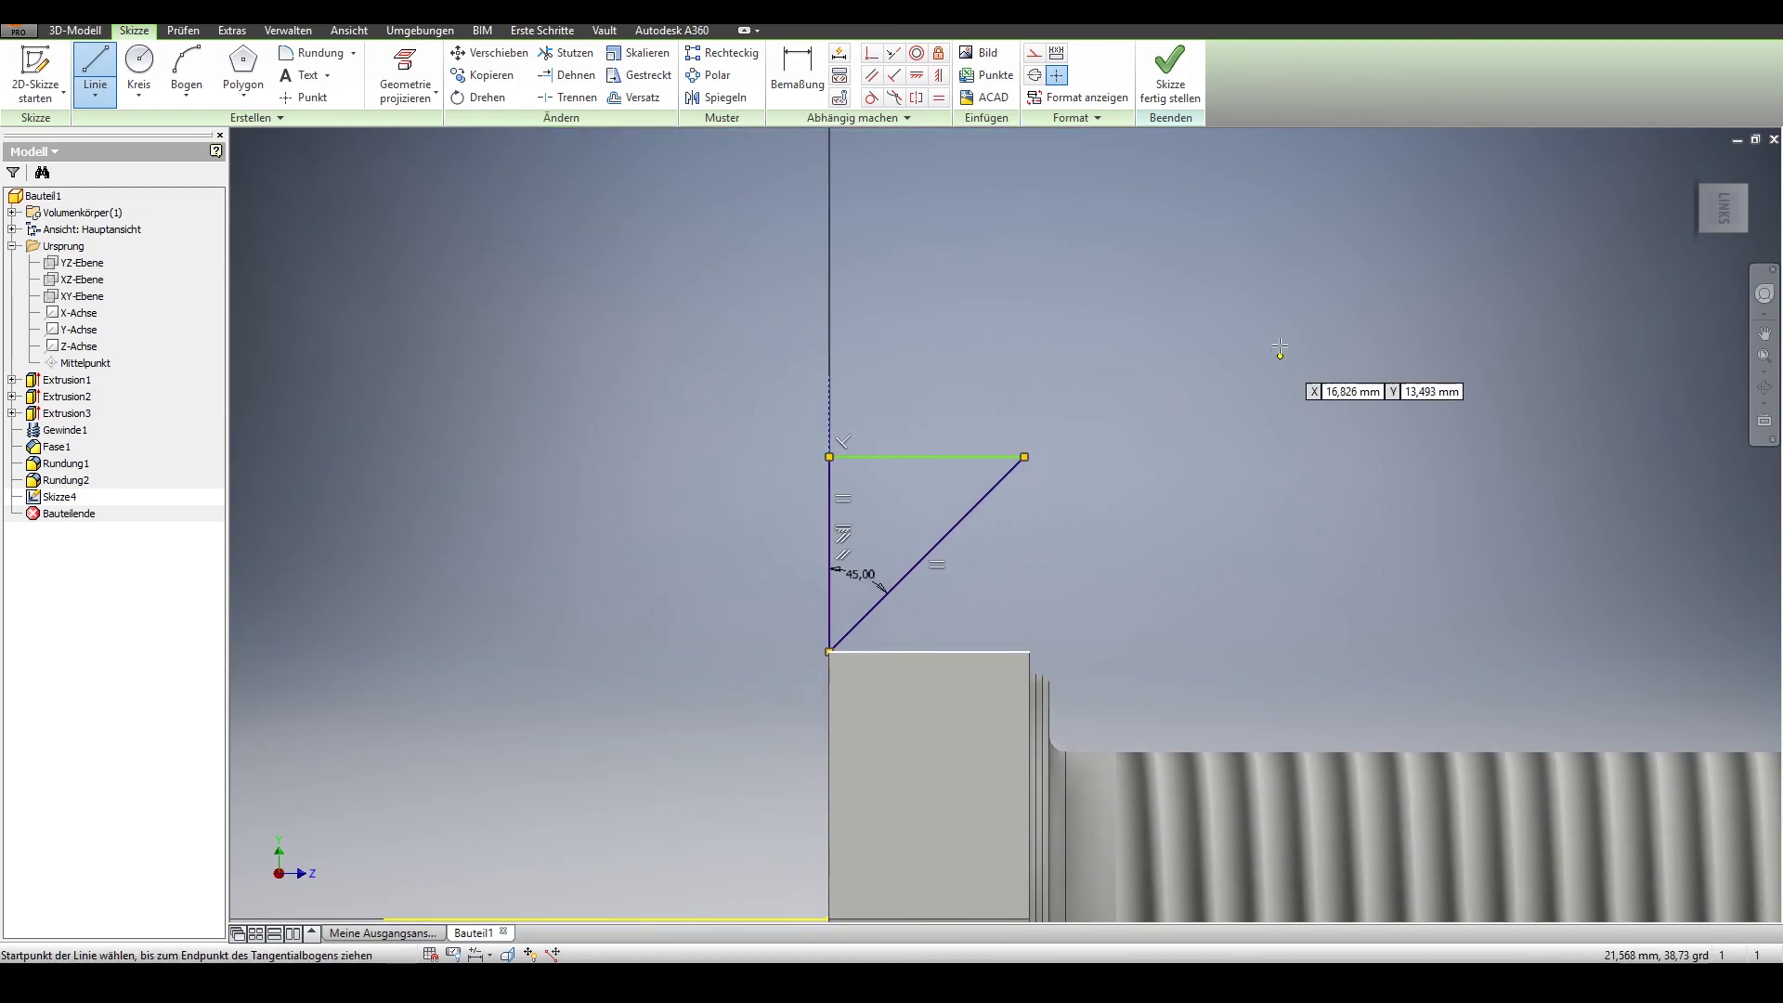
{"action": "left_click", "coordinate": [1167, 84]}
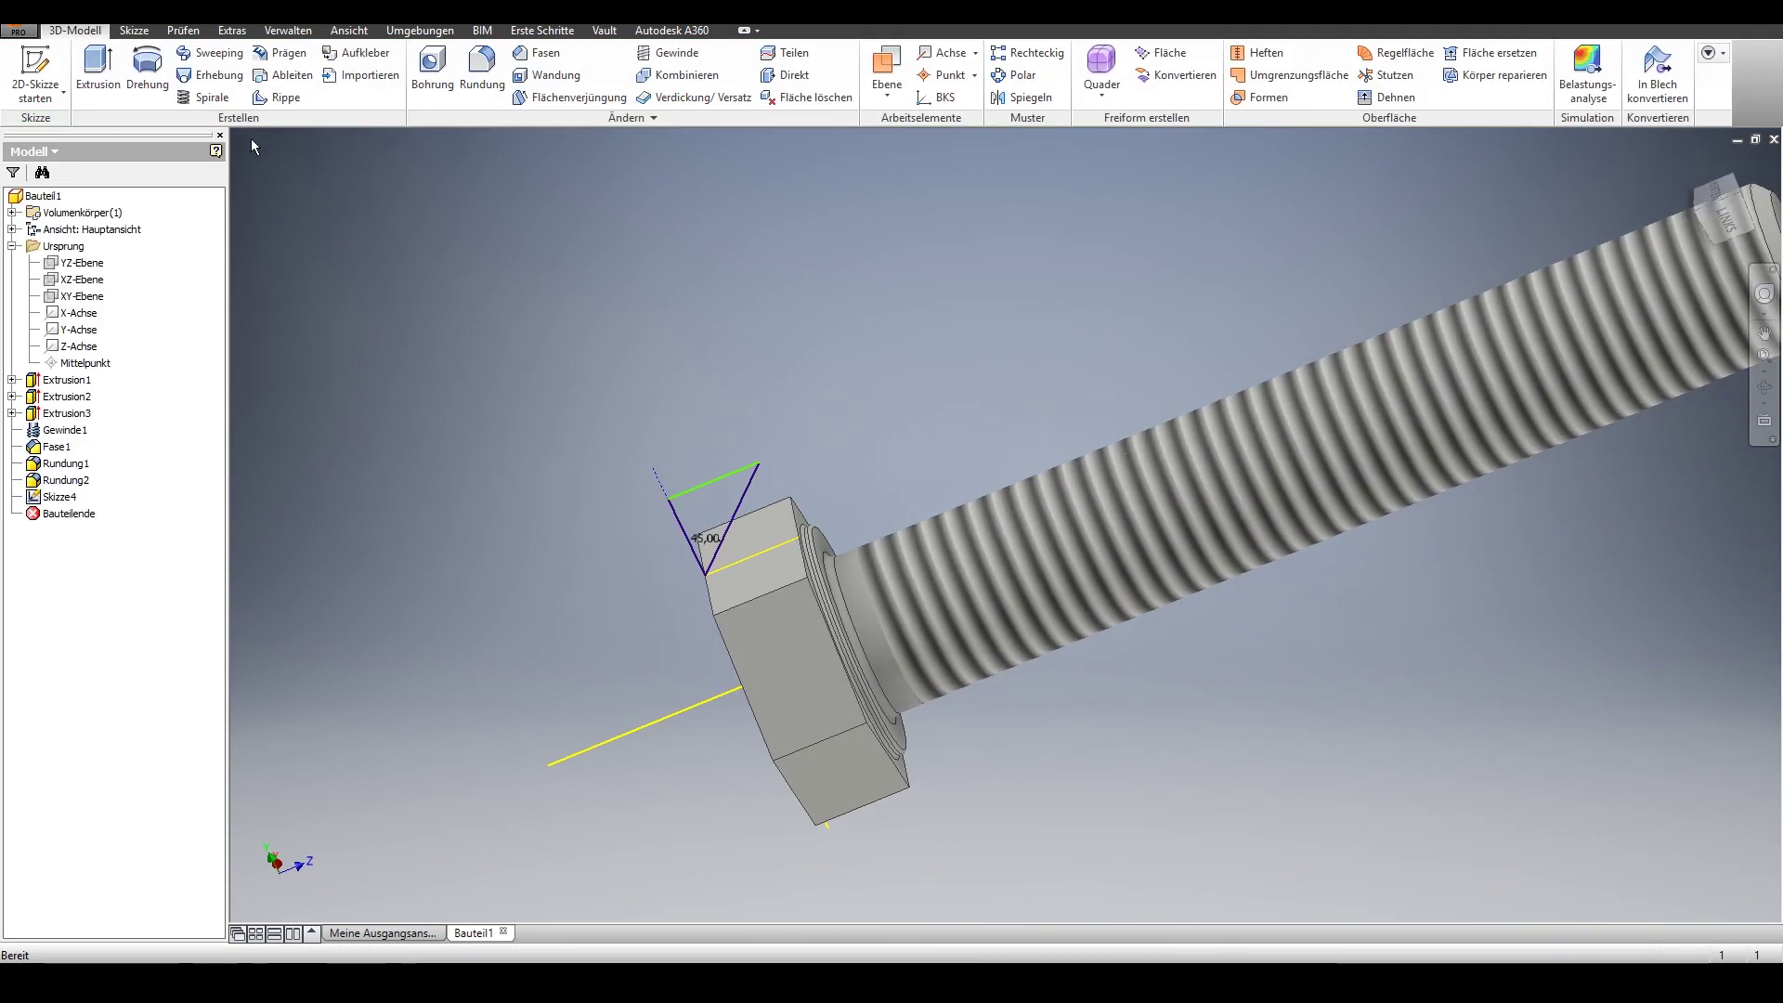
Revolve the Skizze4 triangle as a Cut (Differenz) around the projected centre line axis.
{"action": "left_click", "coordinate": [147, 70]}
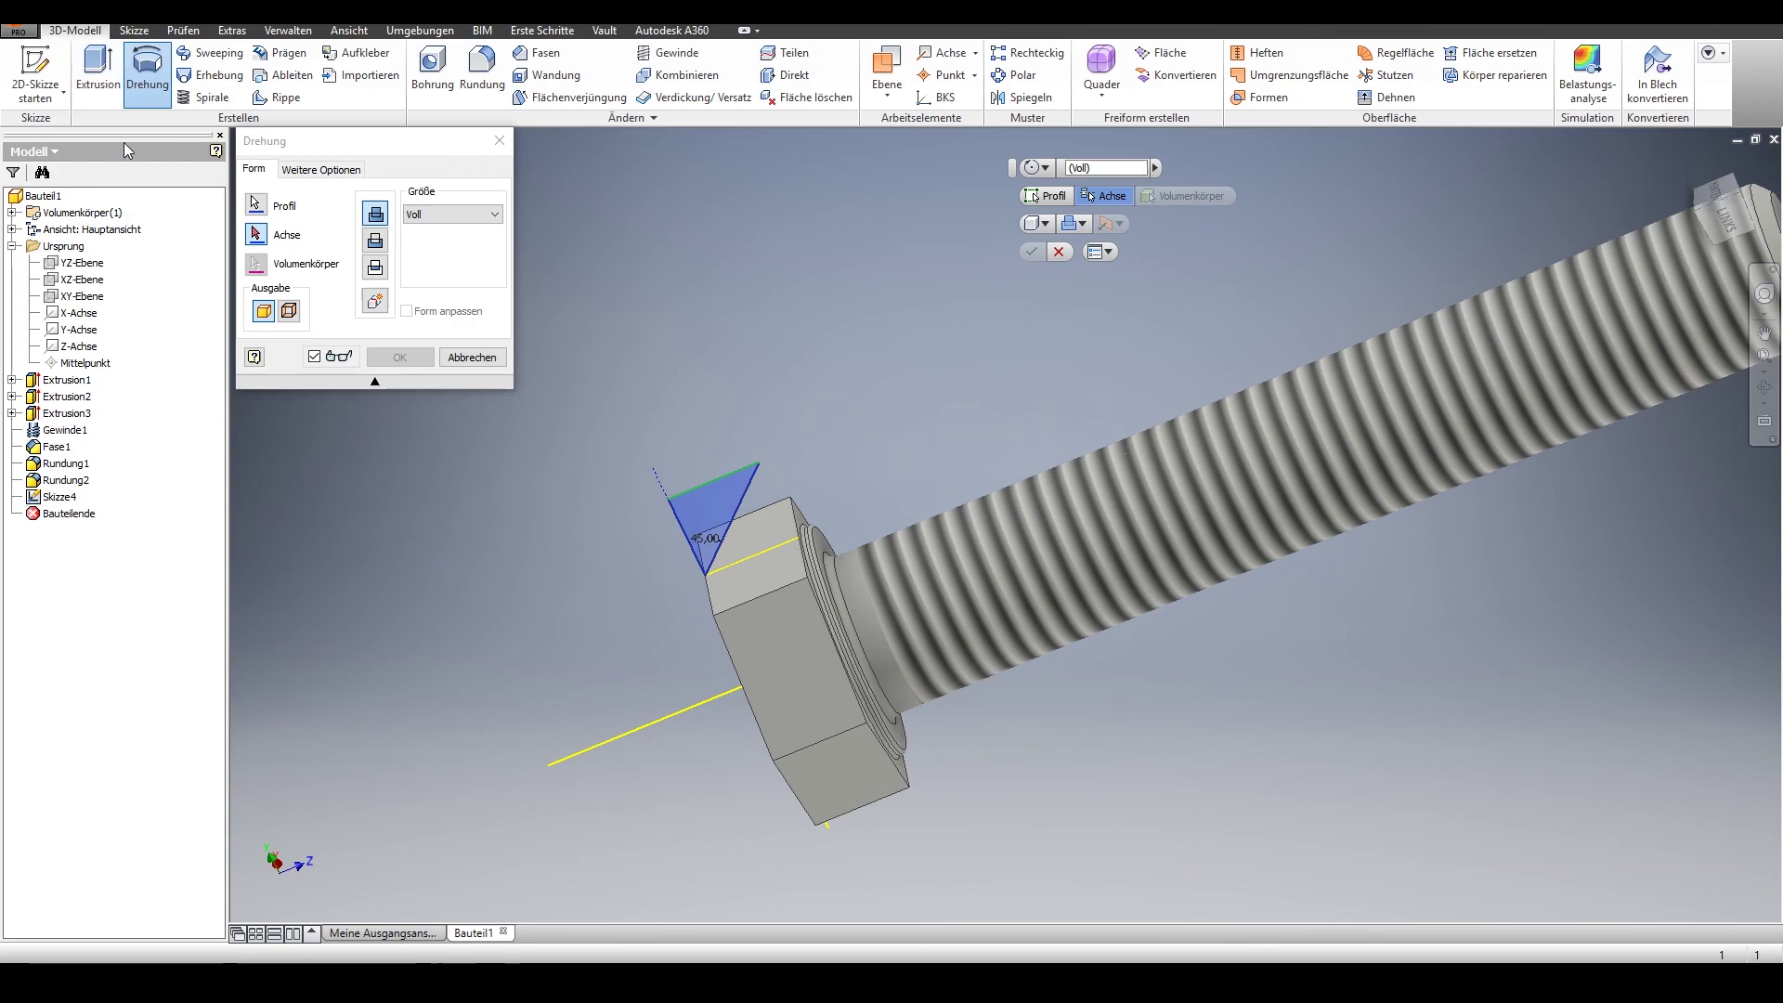
{"action": "left_click", "coordinate": [374, 244]}
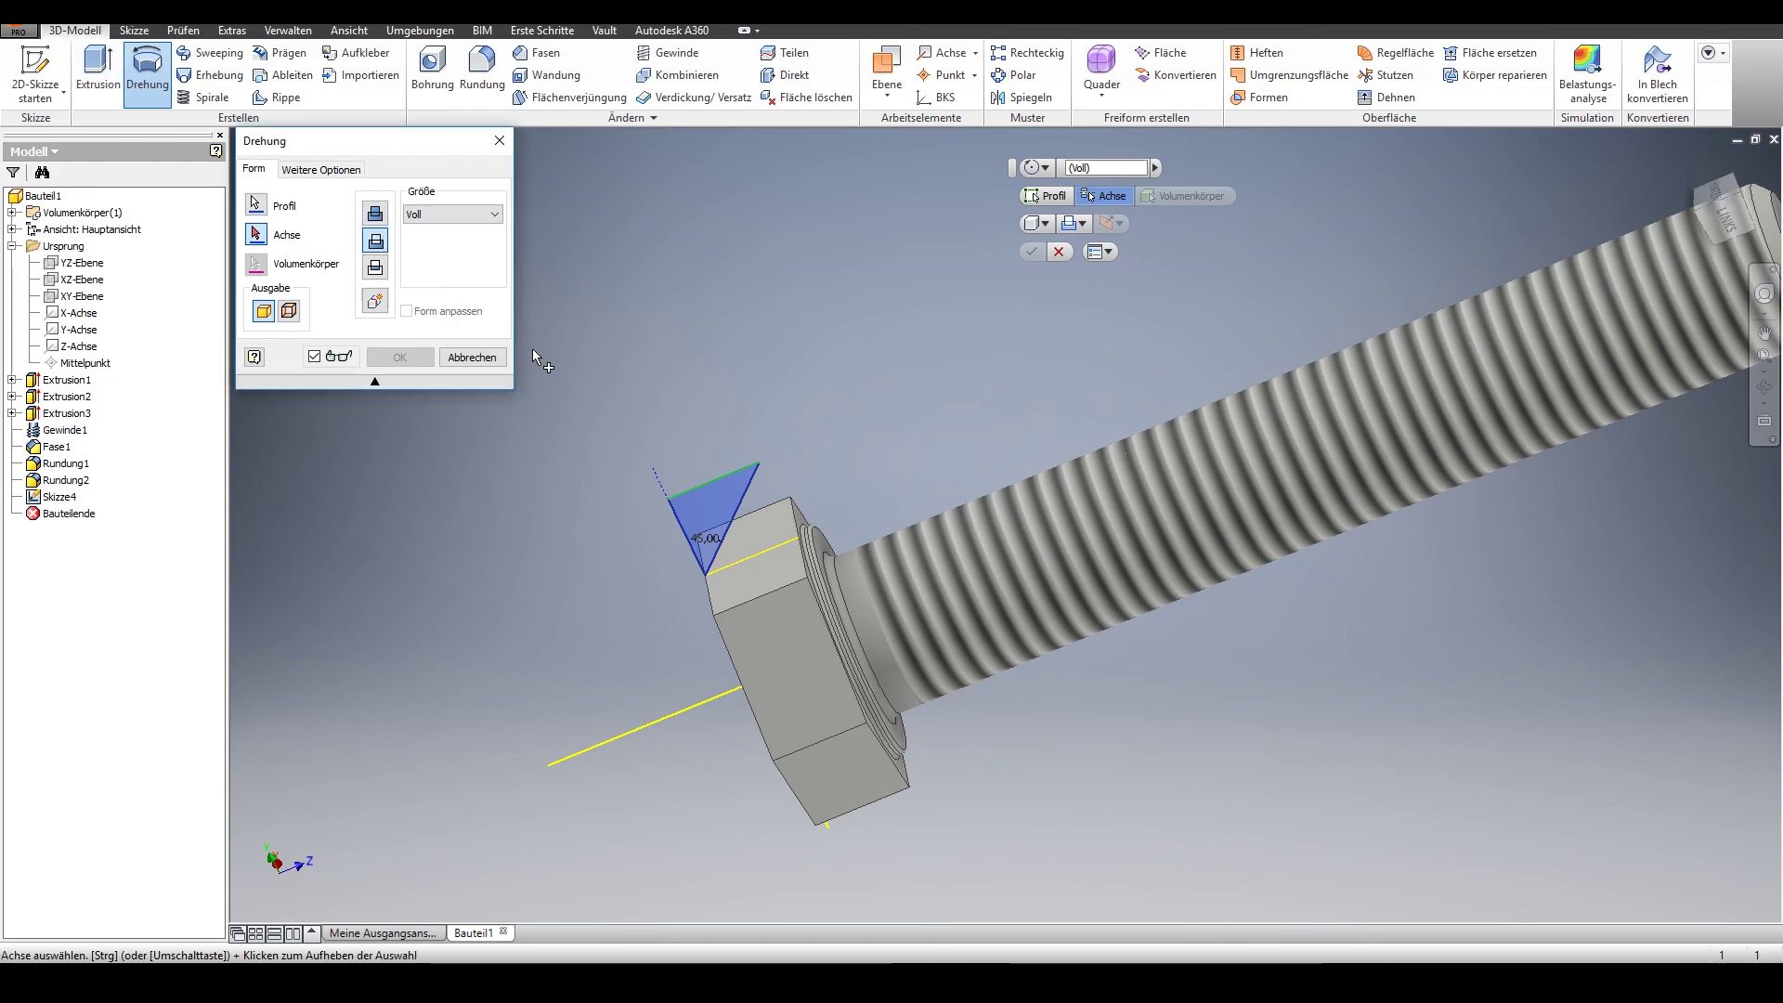
{"action": "left_click", "coordinate": [566, 761]}
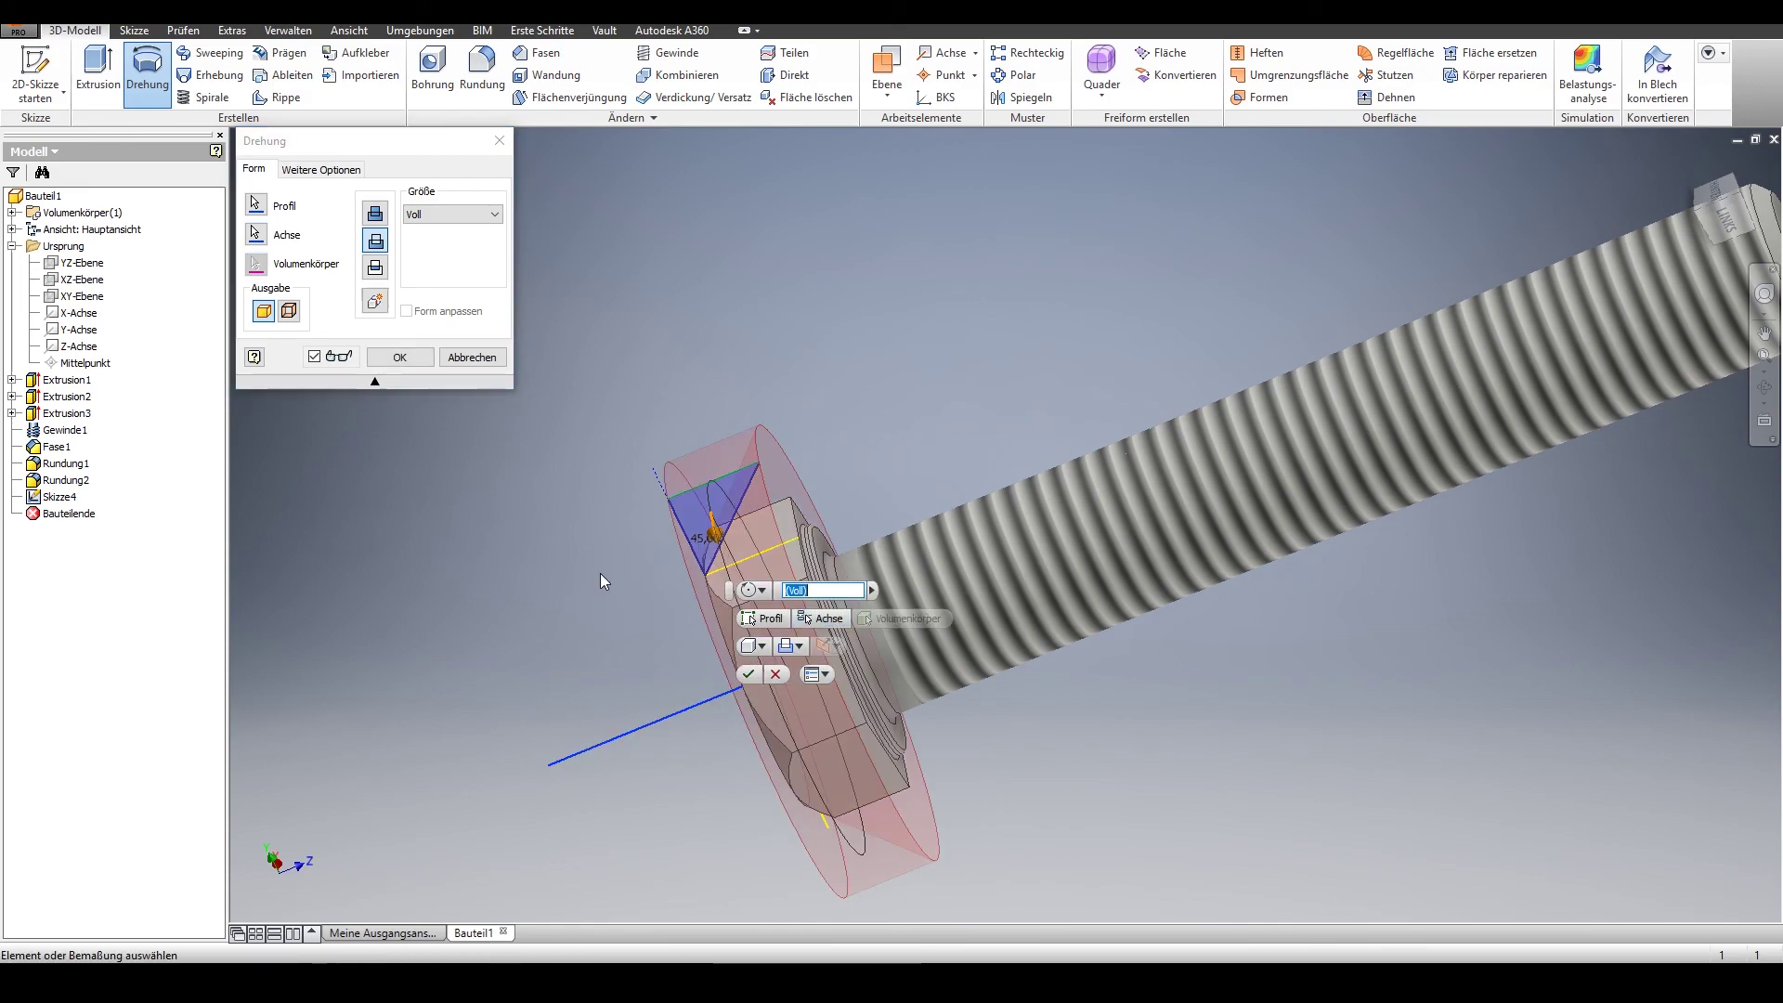
{"action": "middle_click_drag", "start_coordinate": [570, 594], "coordinate": [688, 455], "text": "shift"}
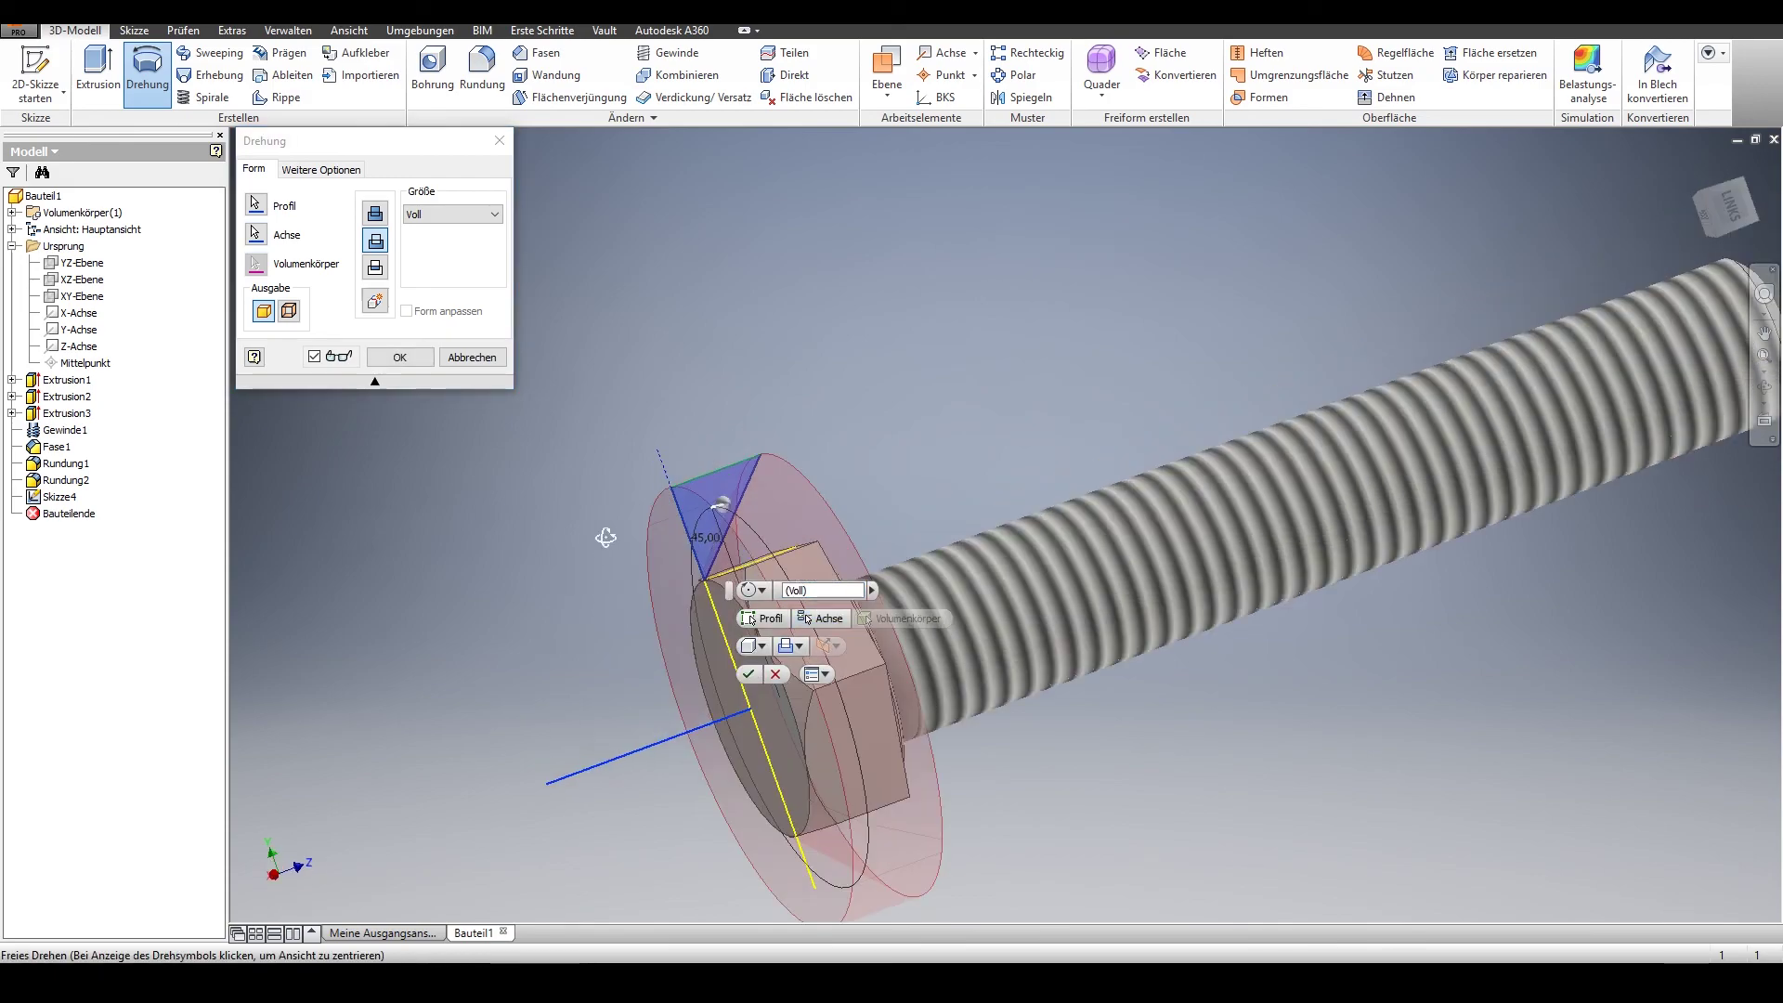